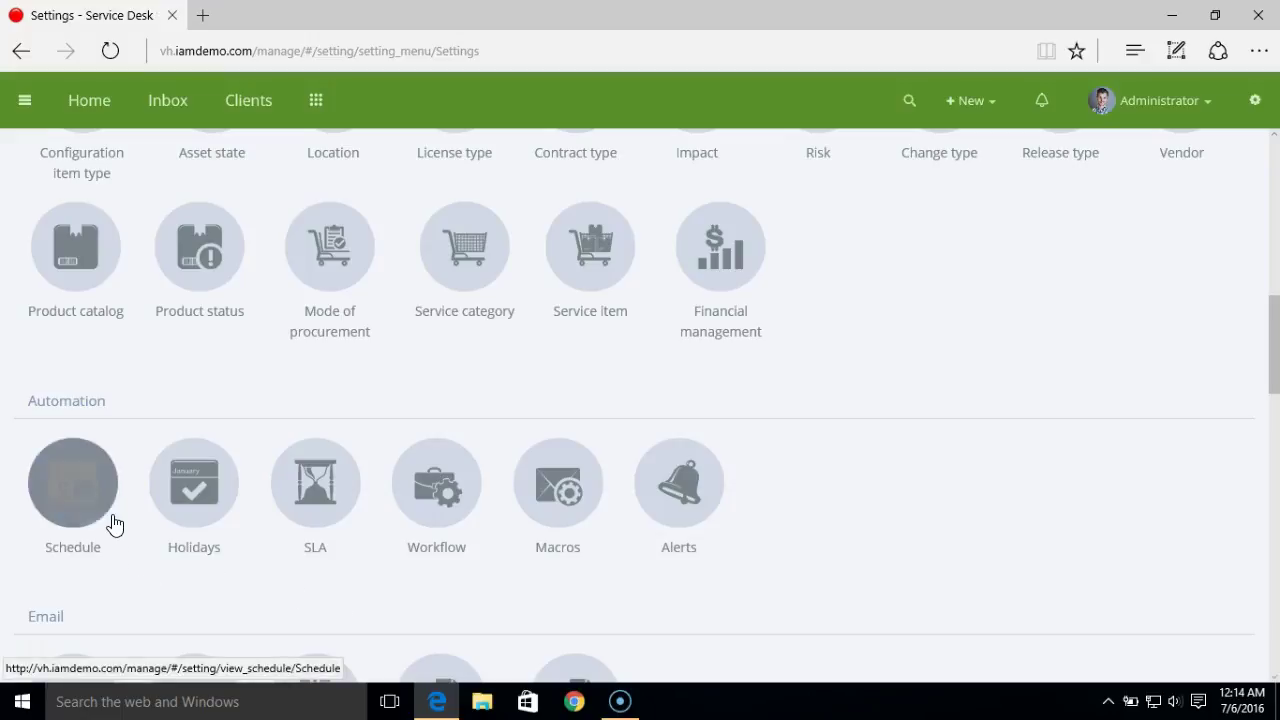
Step: Review the schedule list, the holiday list and the form for adding a holiday in the automation settings
click(82, 498)
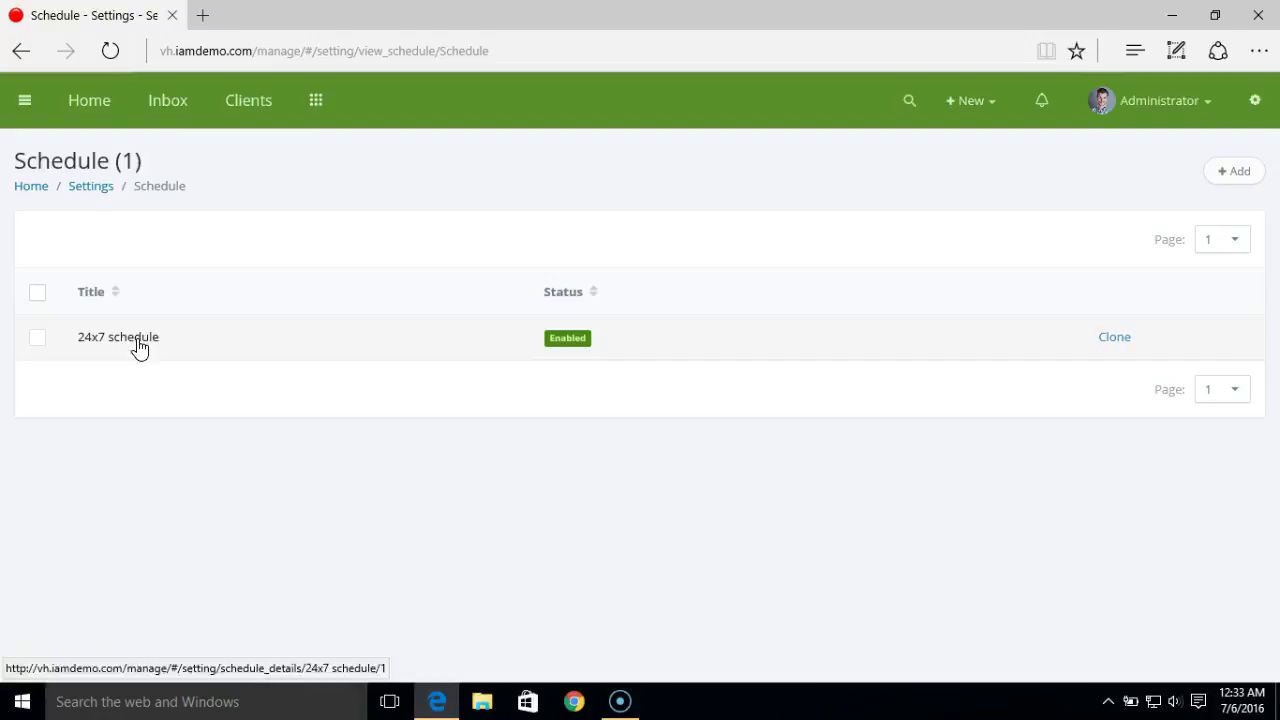
click(99, 196)
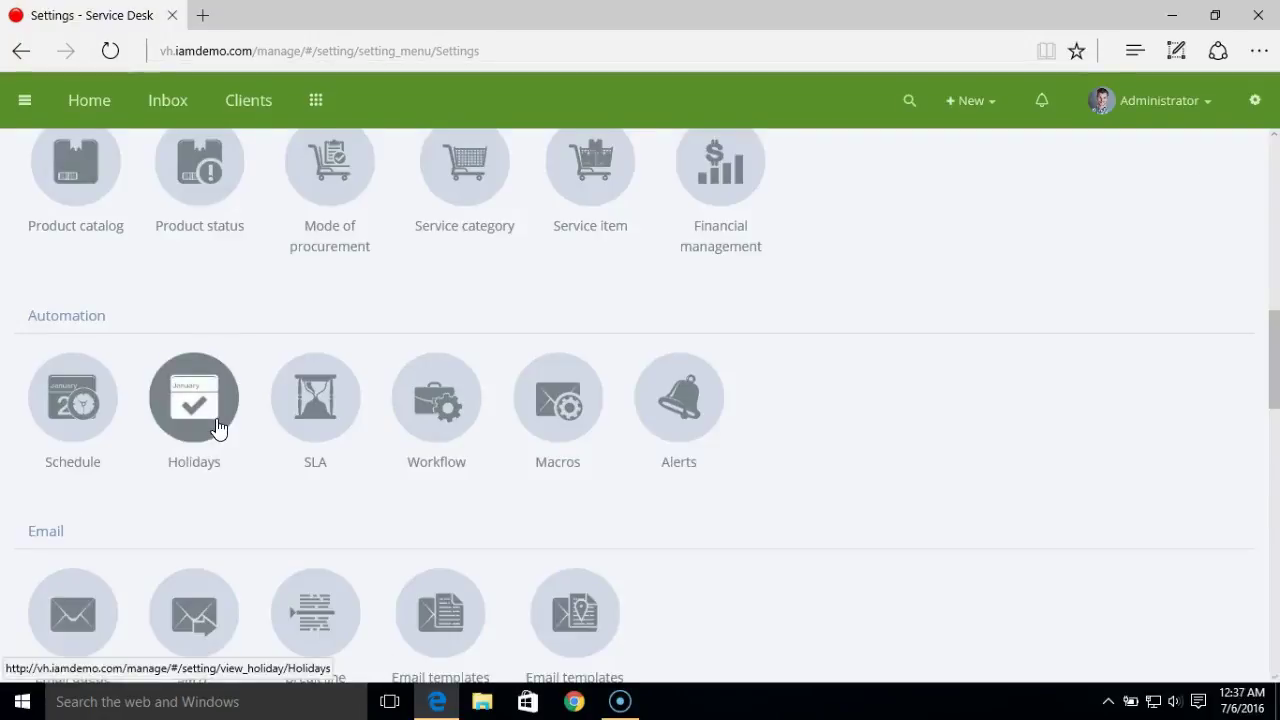
click(218, 428)
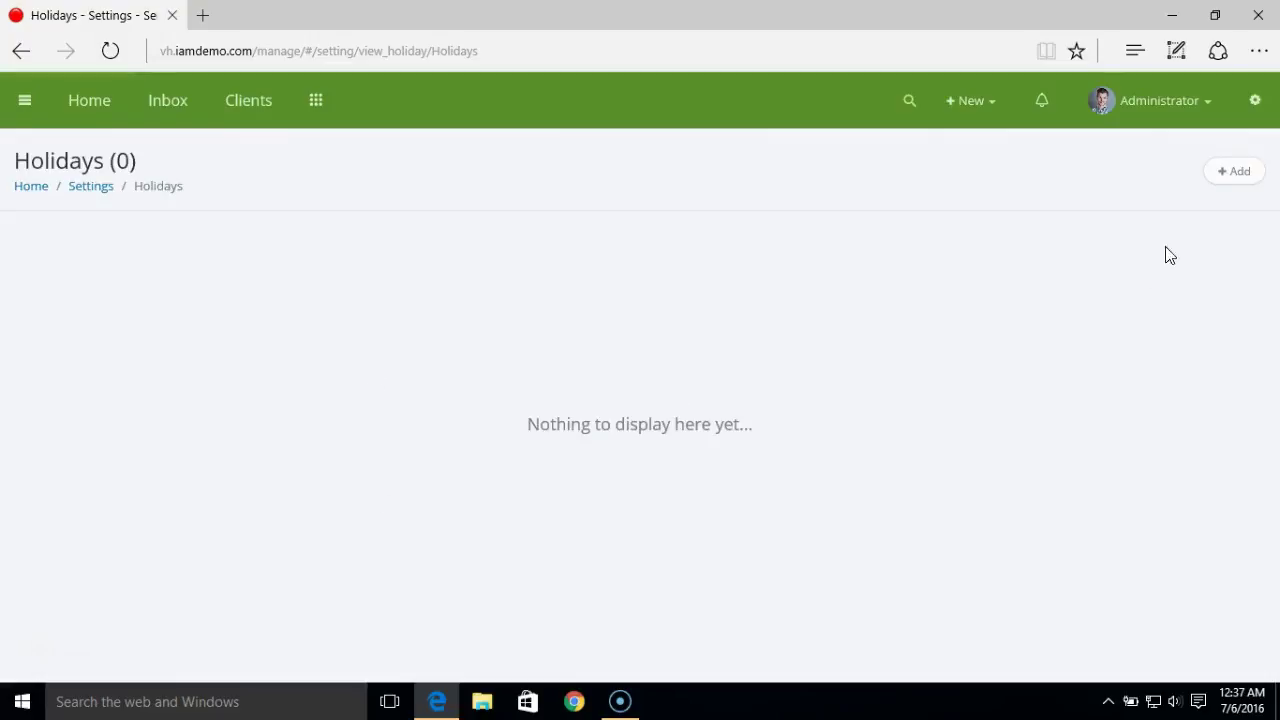
click(1224, 172)
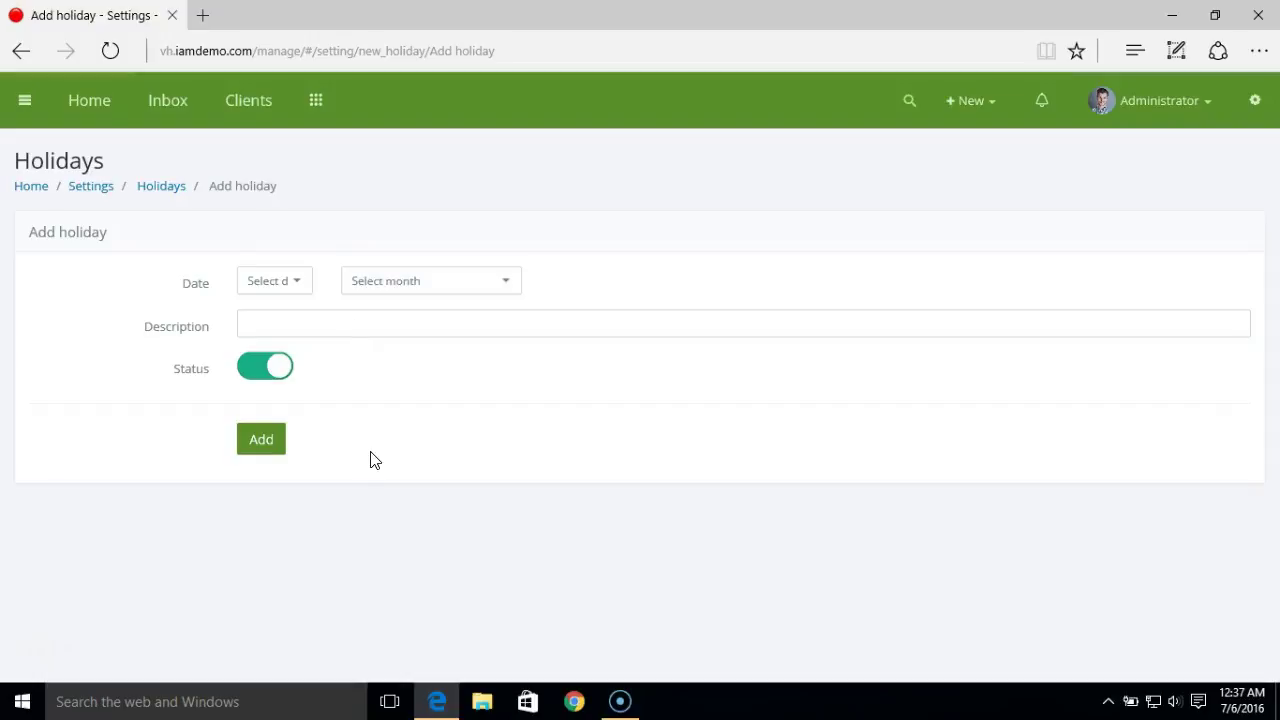
click(104, 192)
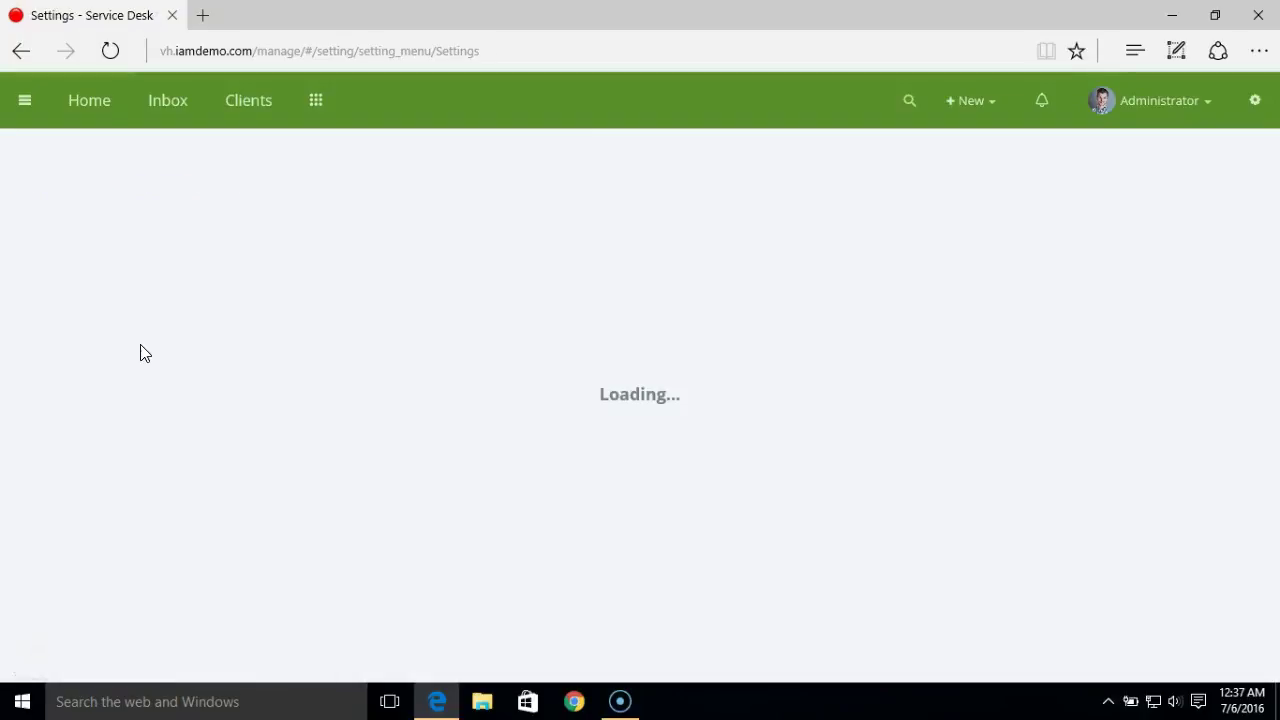
Step: Start a new SLA in the automation settings and title it "Sla Plan1"
drag(1275, 200, 1277, 375)
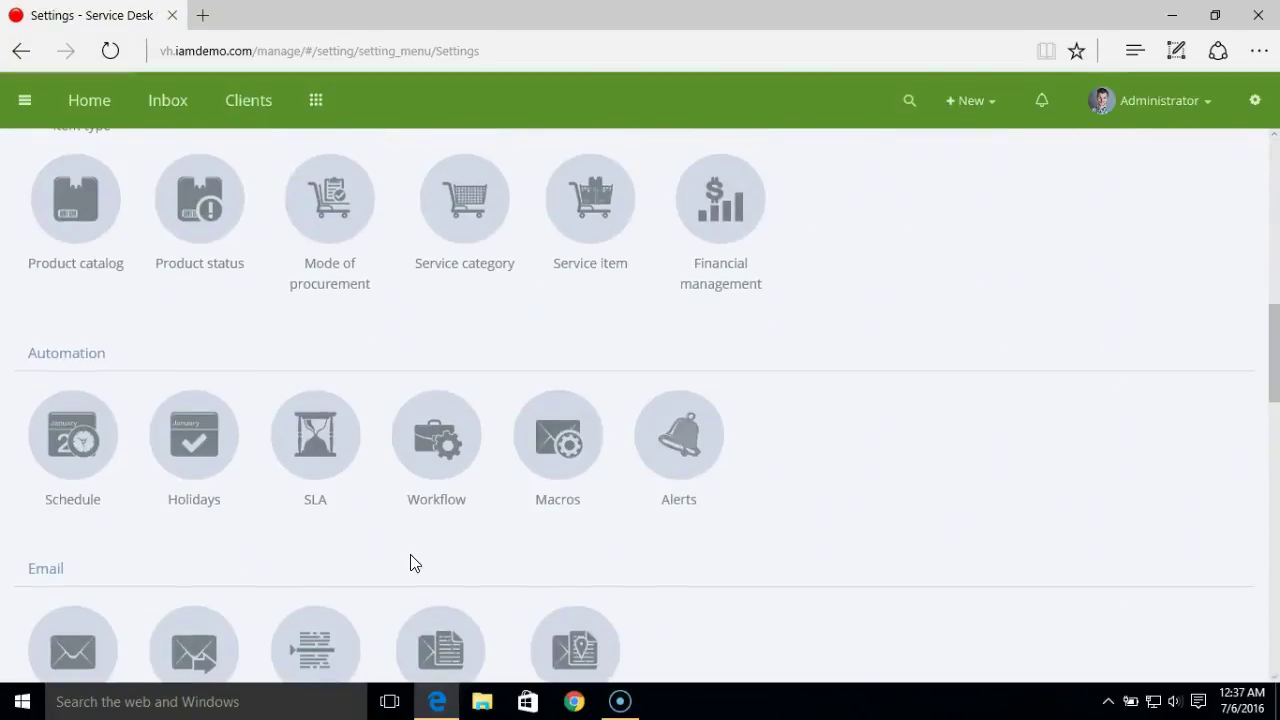
click(321, 466)
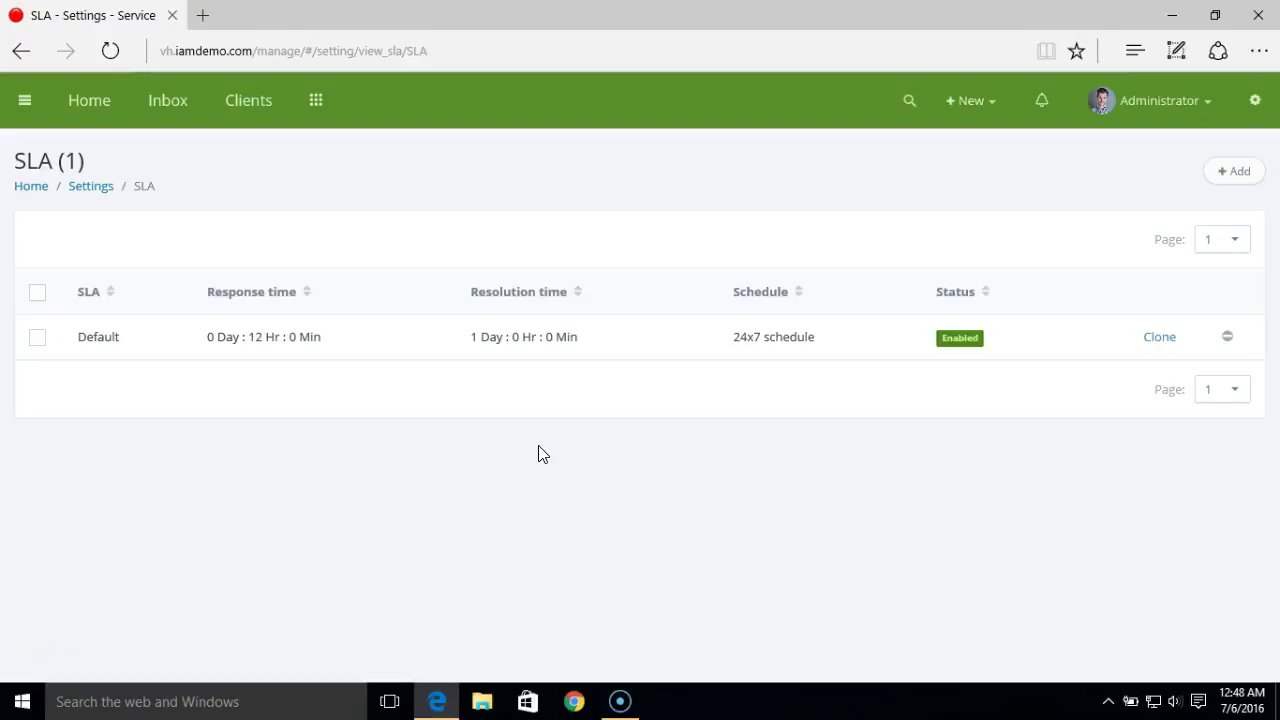
click(1234, 171)
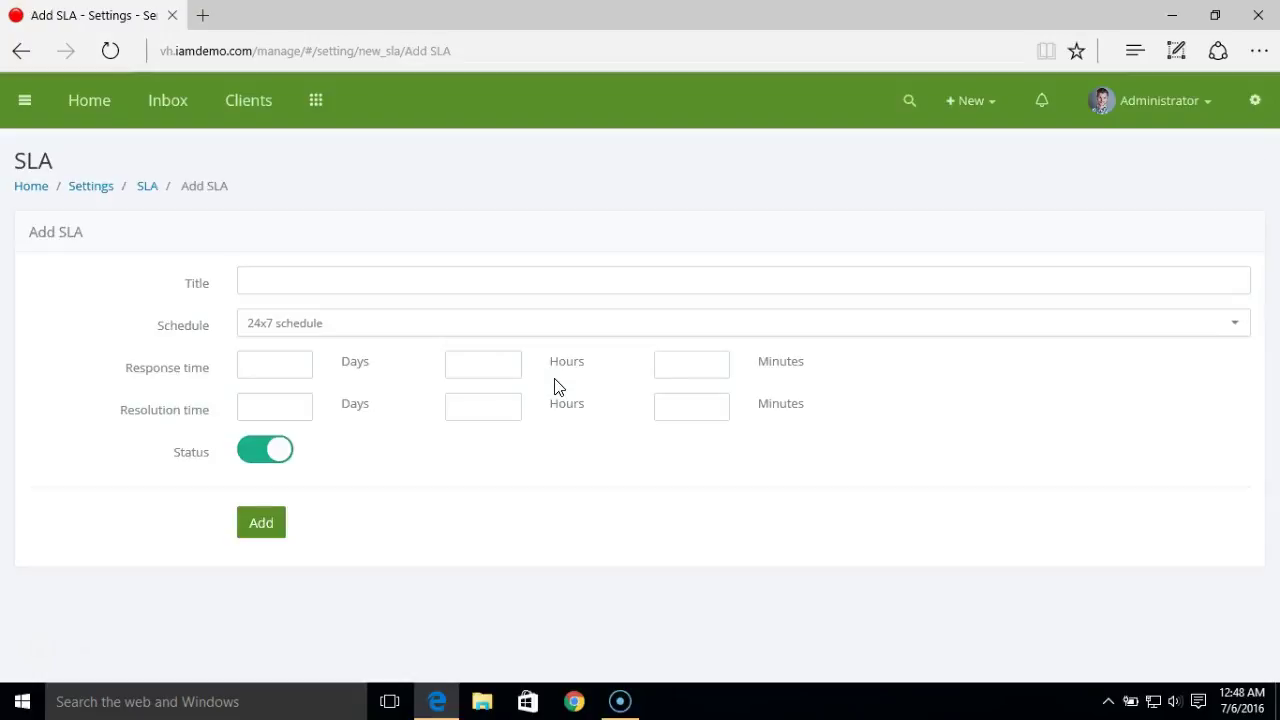
click(343, 280)
text(Sla )
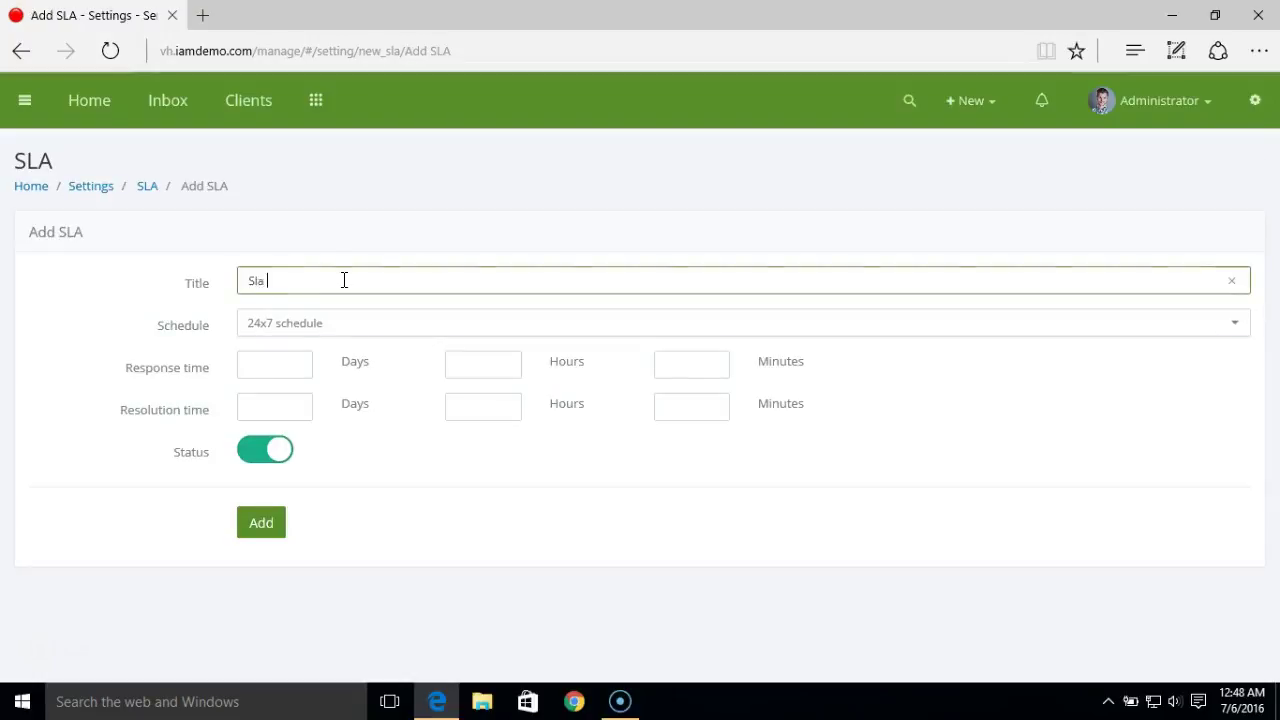
text(Plan1)
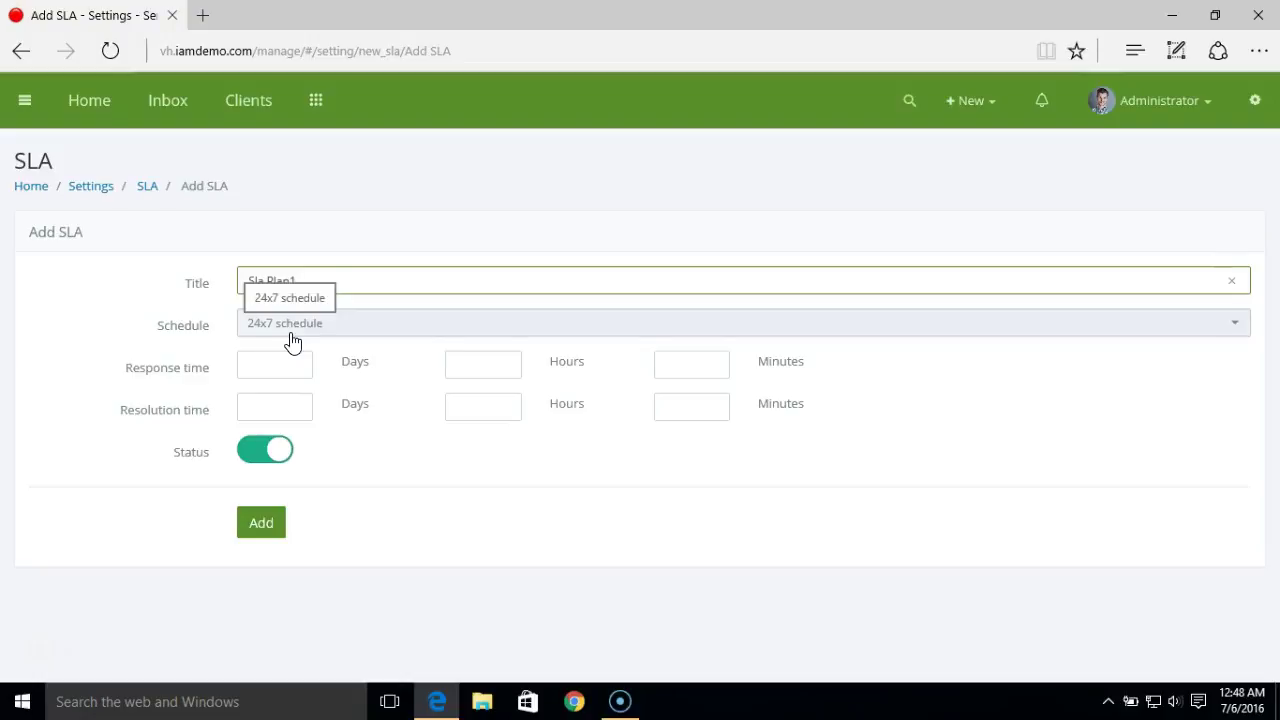
Step: Set the SLA's response time to 0 days, 4 hours and 0 minutes
click(276, 370)
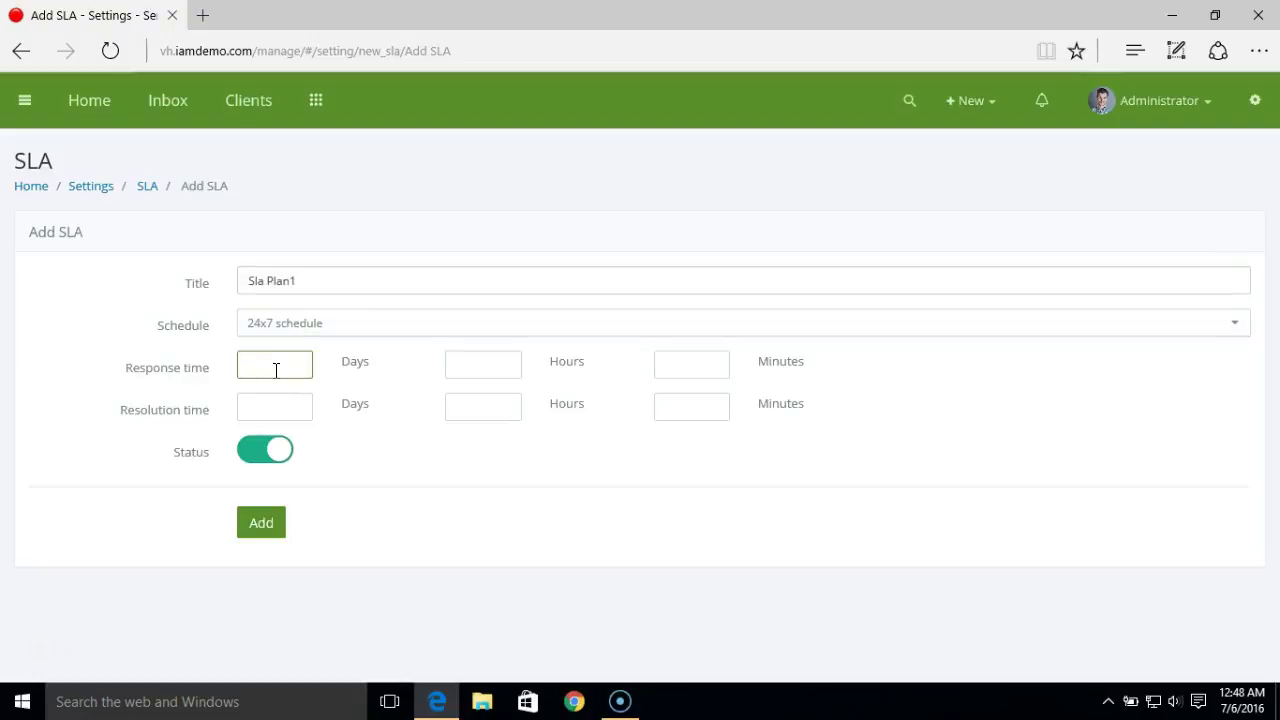
text(0)
key(Tab)
text(4)
key(Tab)
text(0)
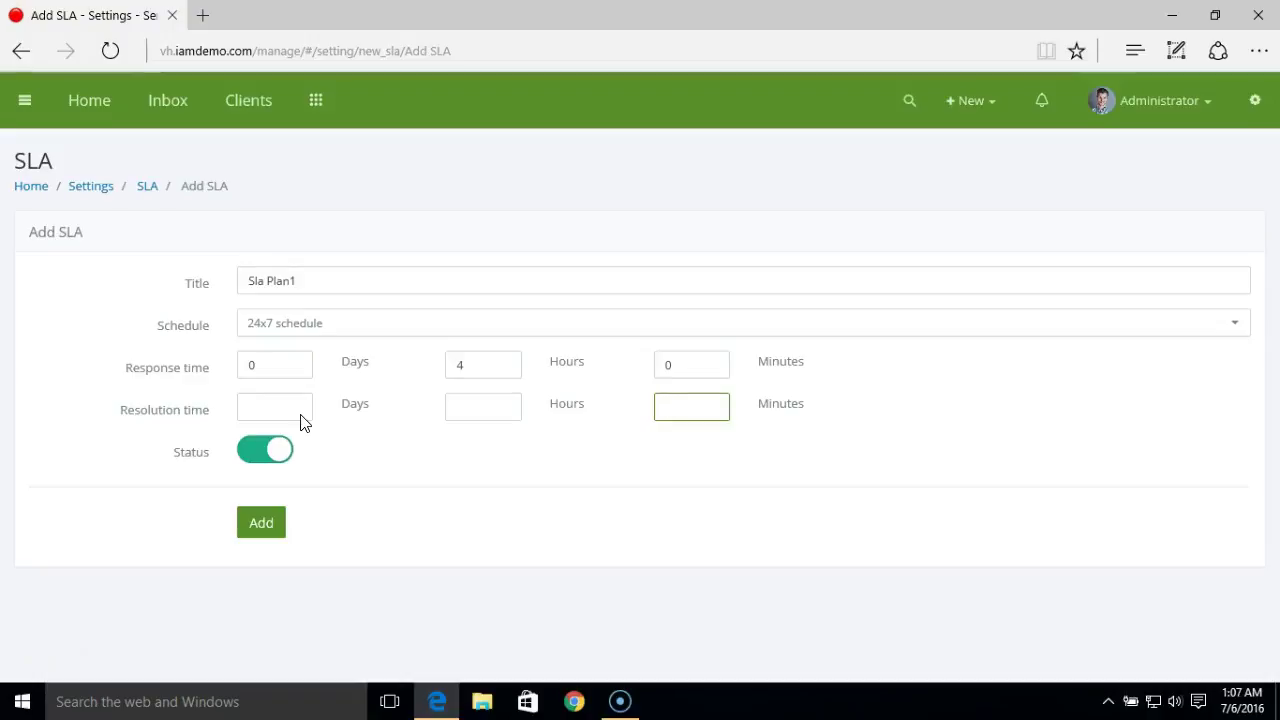
Step: Set the resolution time to 0 days, 12 hours and 0 minutes, and save the new SLA
click(302, 414)
text(0)
key(Tab)
text(12)
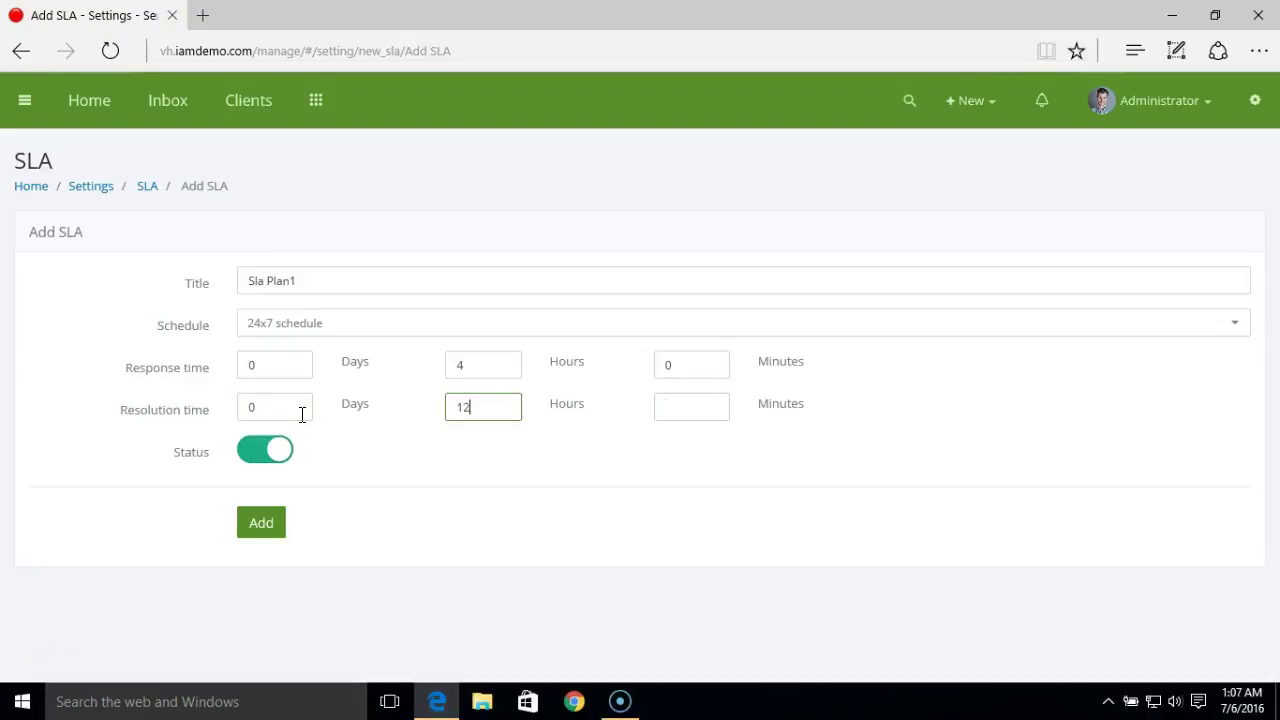
key(Tab)
text(0)
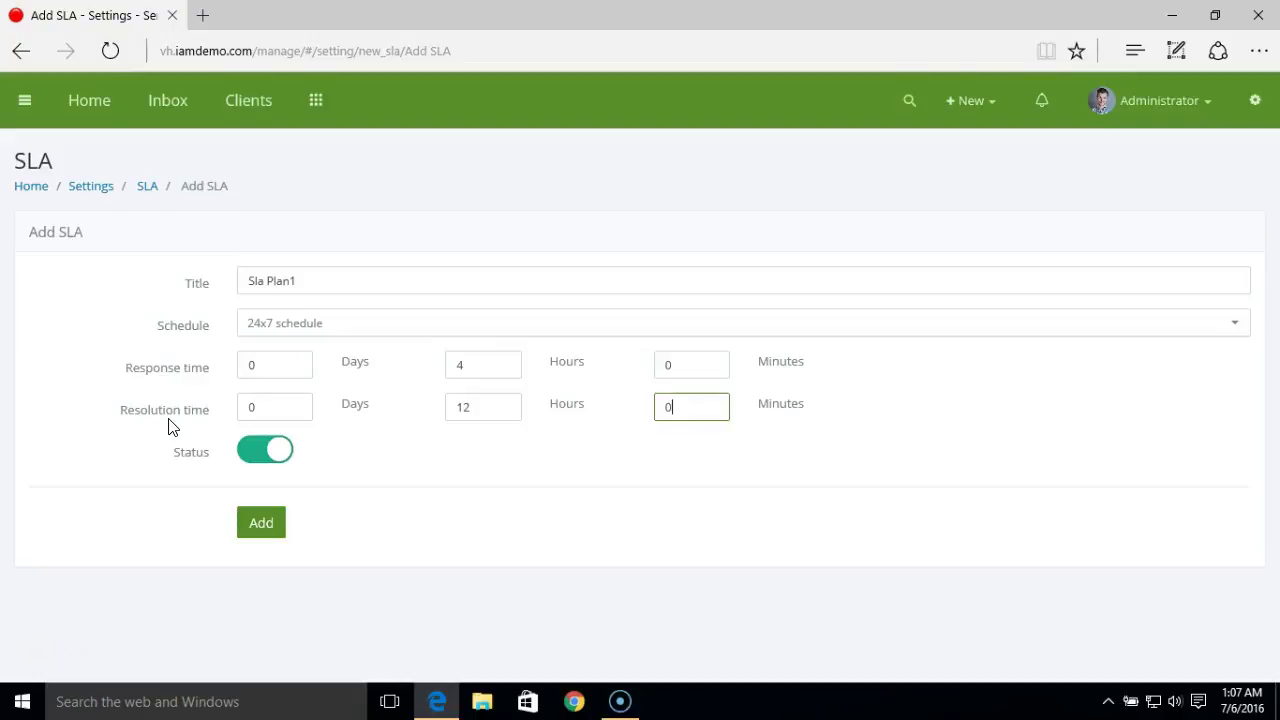
click(274, 525)
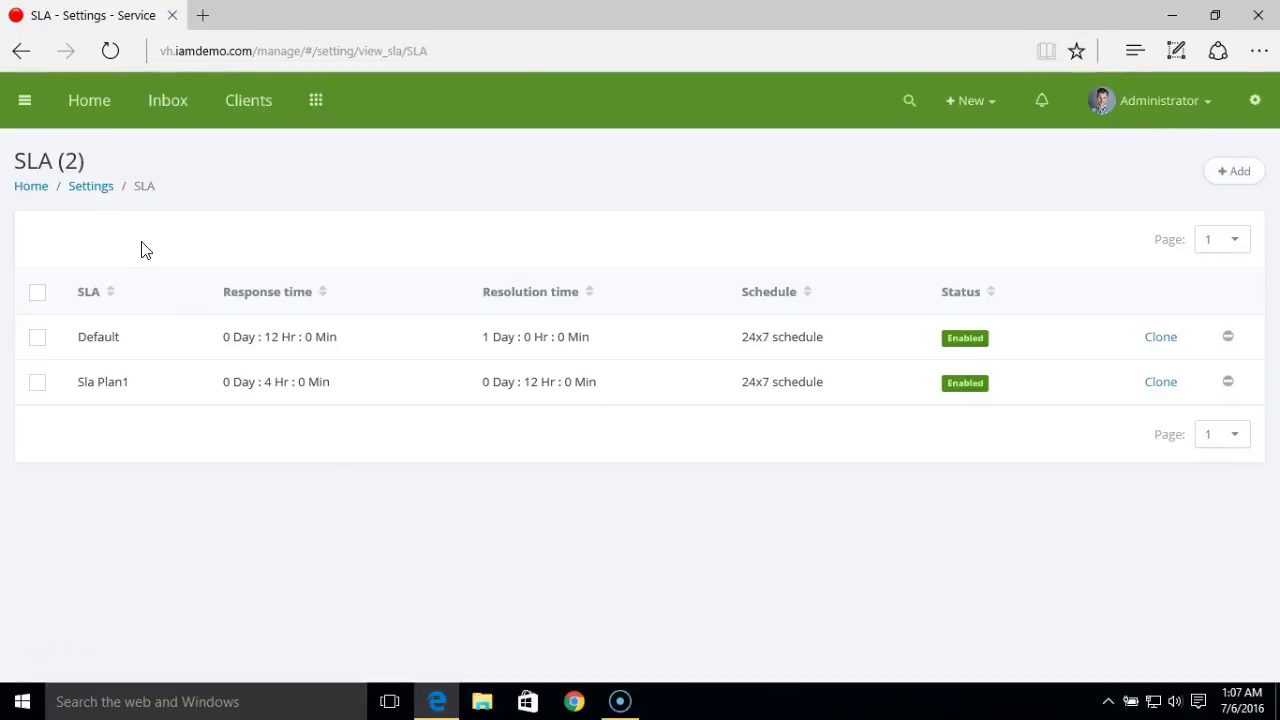
Step: Start a new workflow titled "Apply SLA plan1" that runs on the New ticket and Client reply events
click(101, 195)
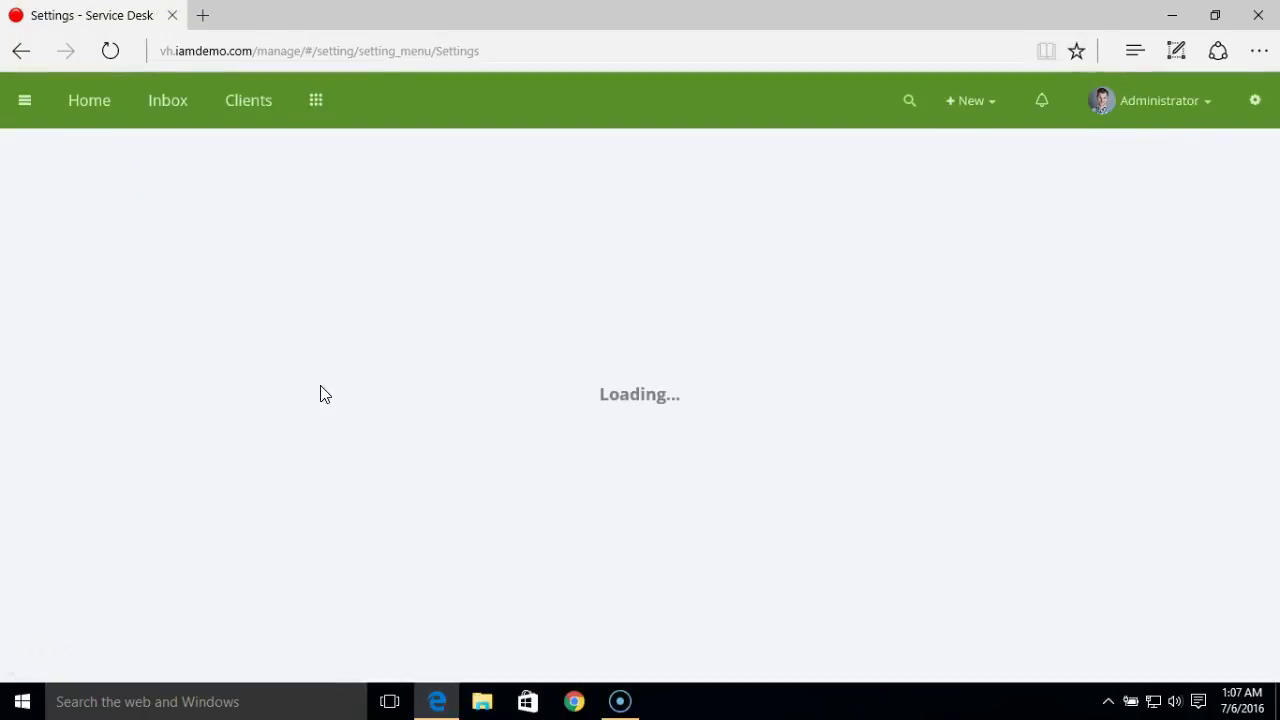
drag(1276, 190, 1277, 384)
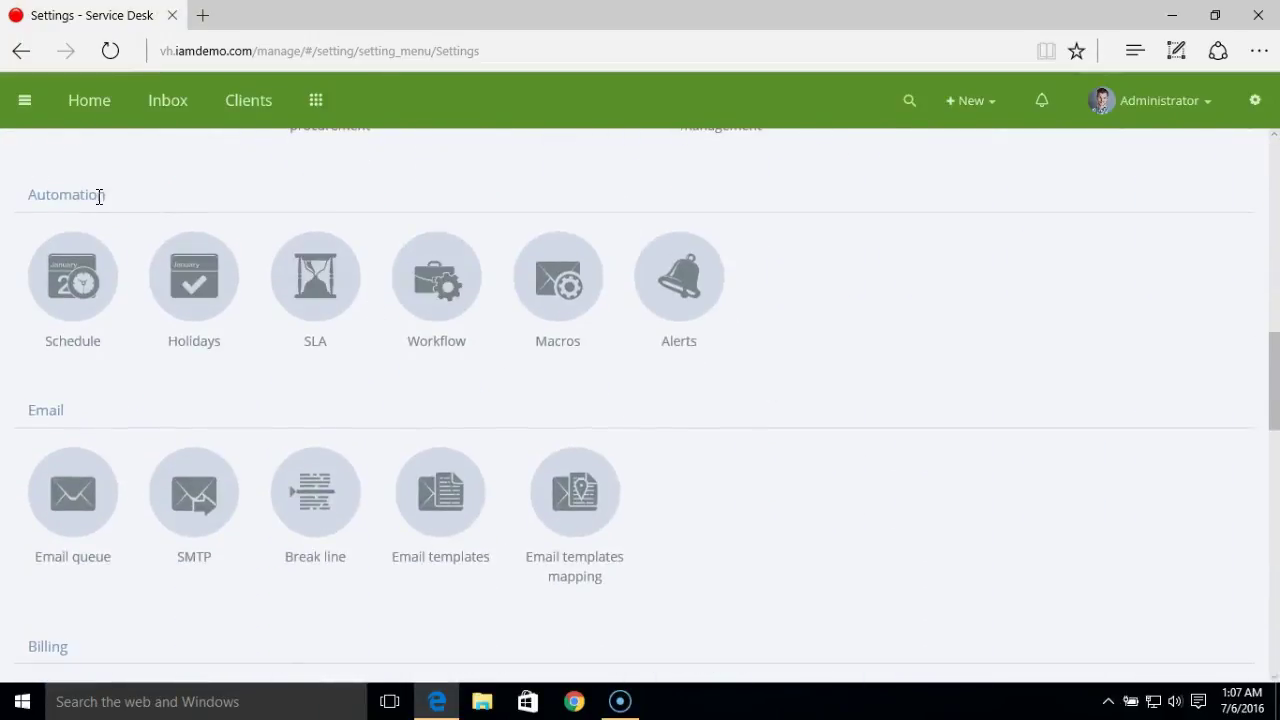
click(399, 295)
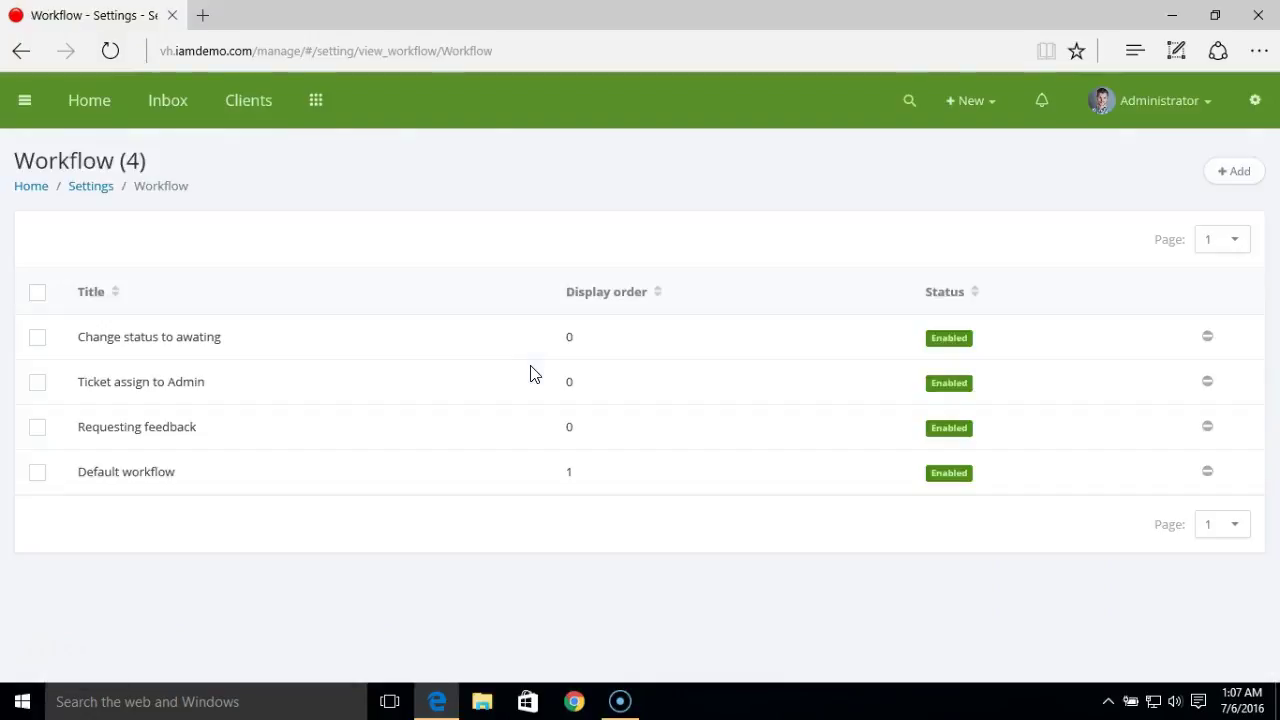
click(1234, 174)
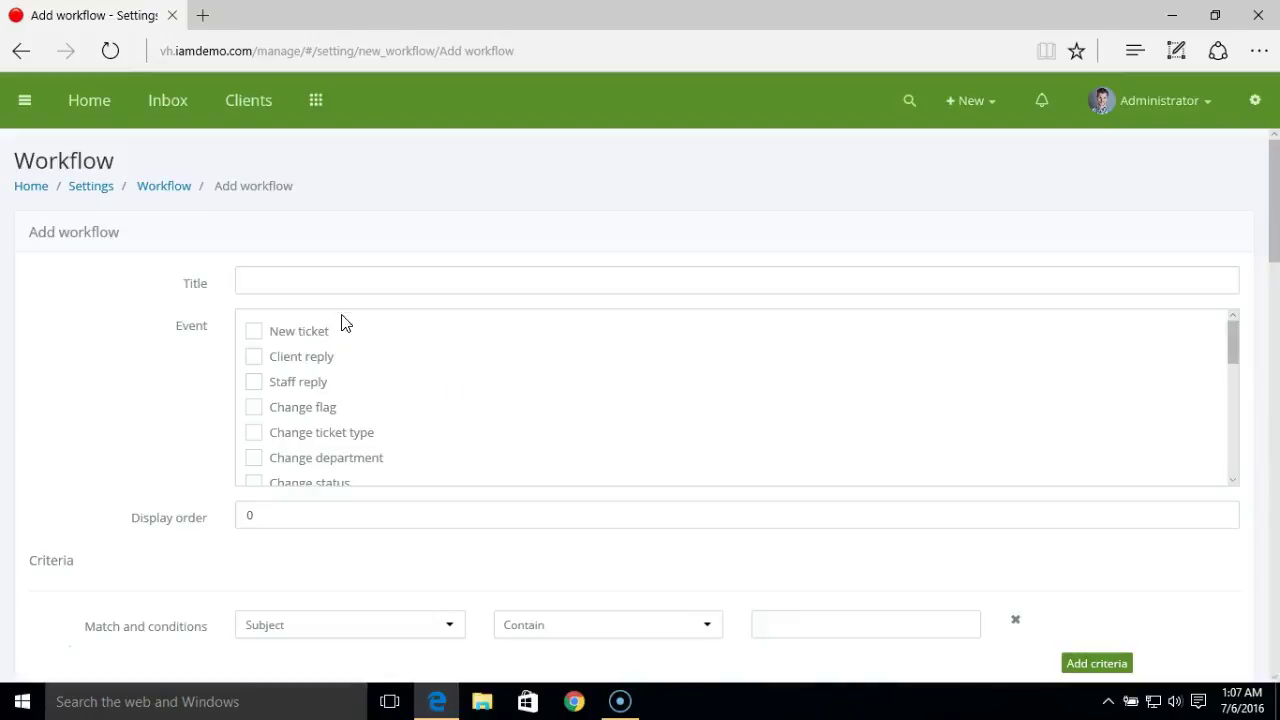
click(332, 278)
text(Appl)
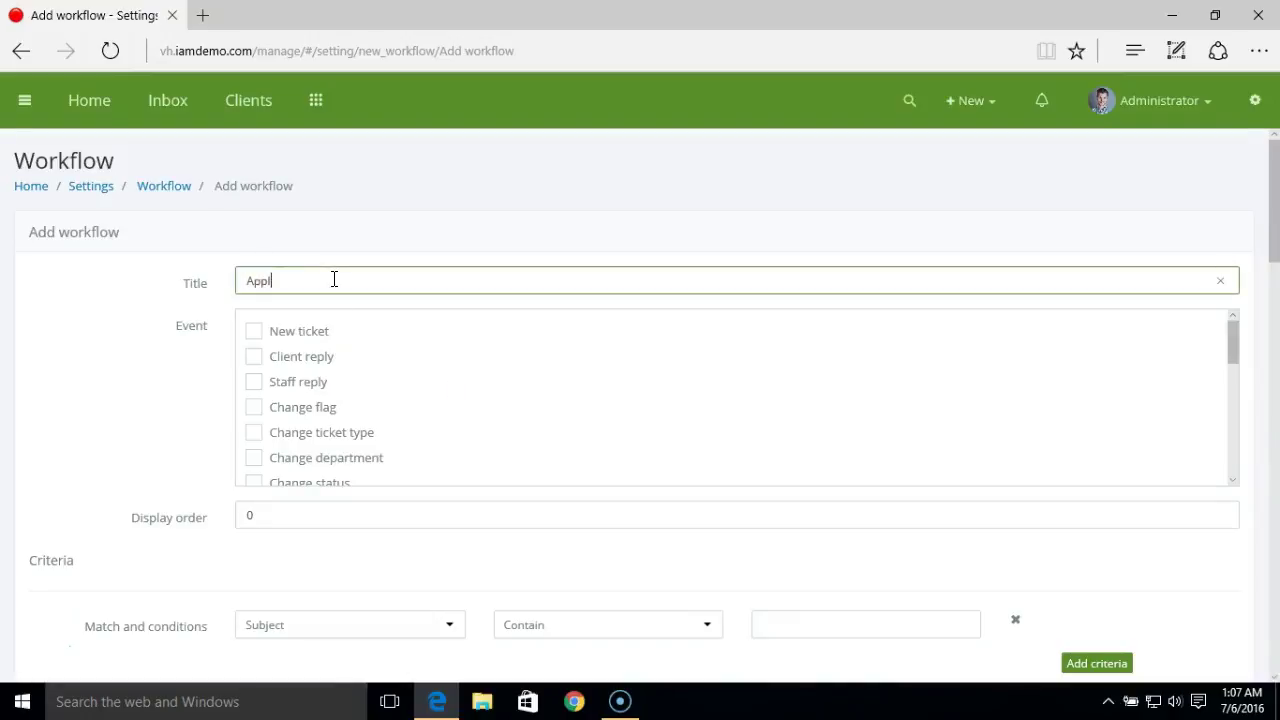
text(y SLA plan1)
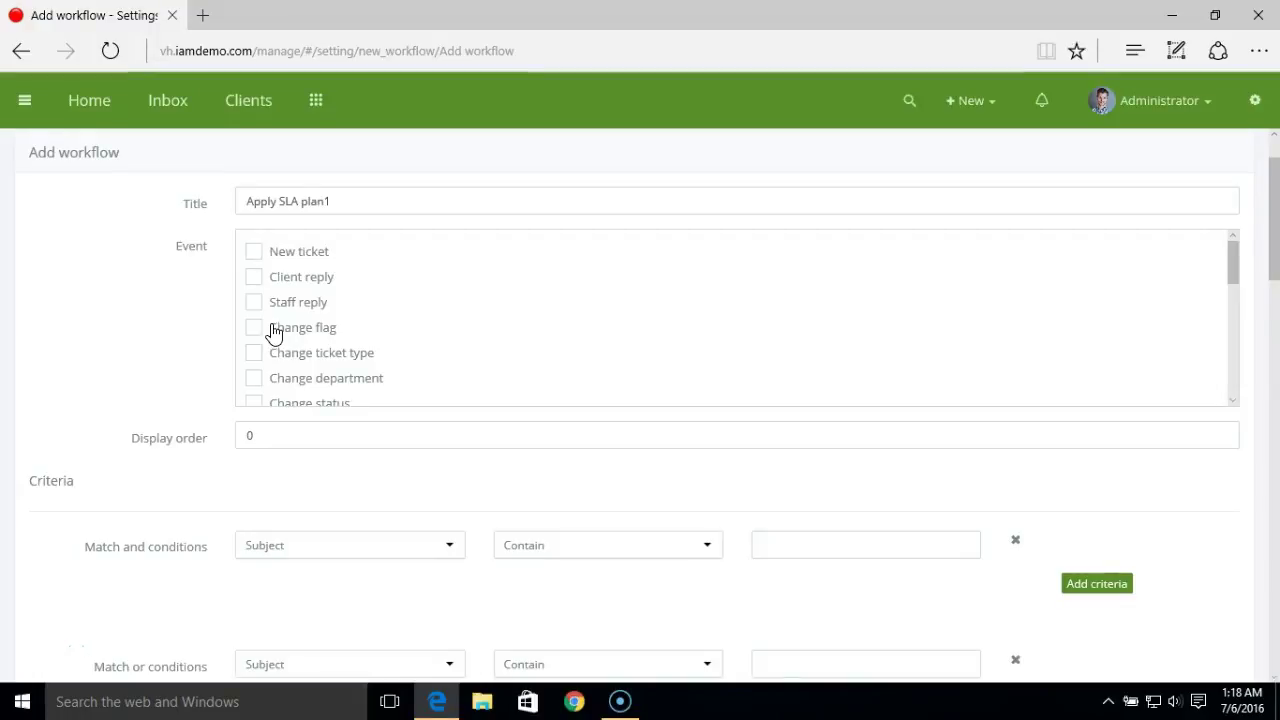
click(256, 264)
click(256, 284)
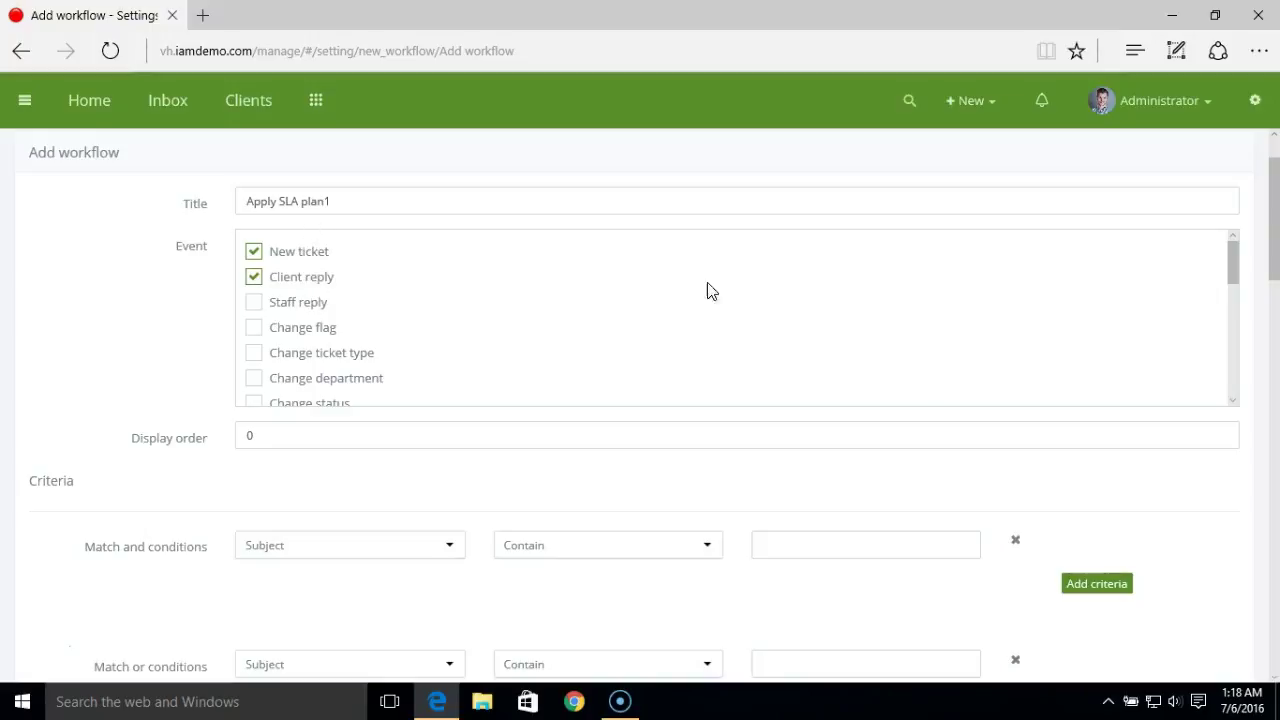
Step: Examine the workflow's and/or matching criteria and its available actions
click(1272, 308)
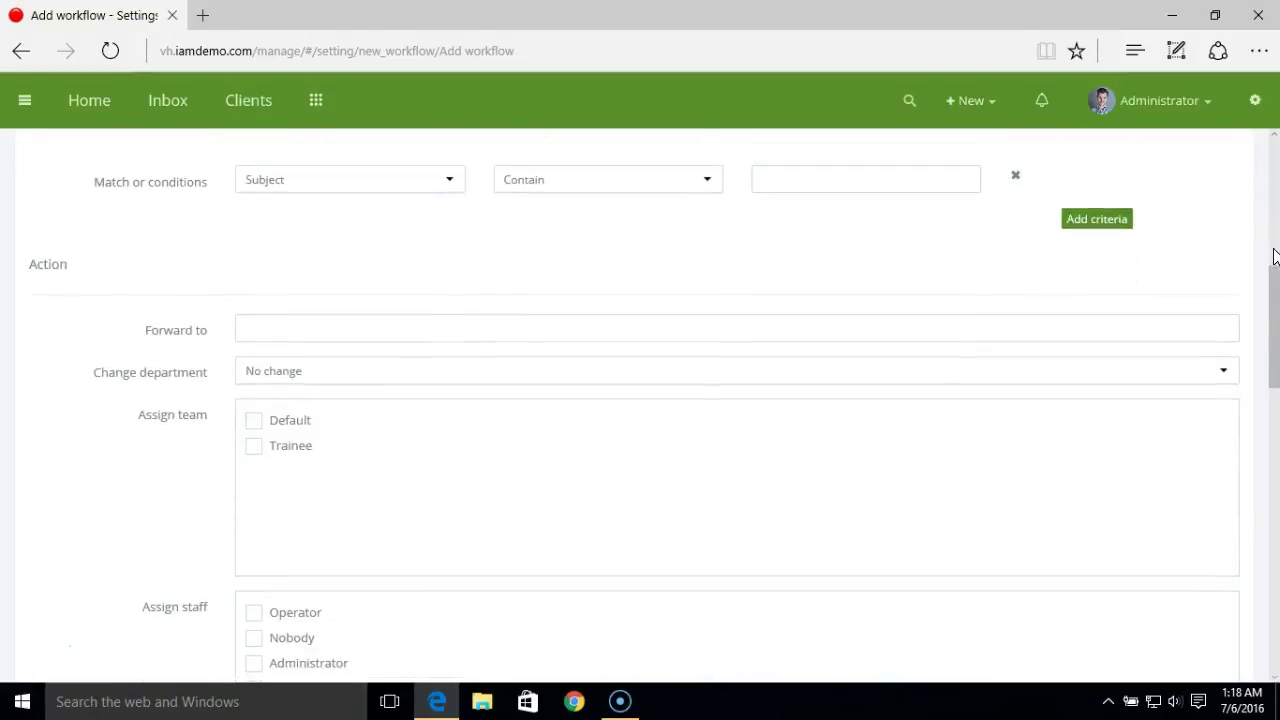
click(1268, 257)
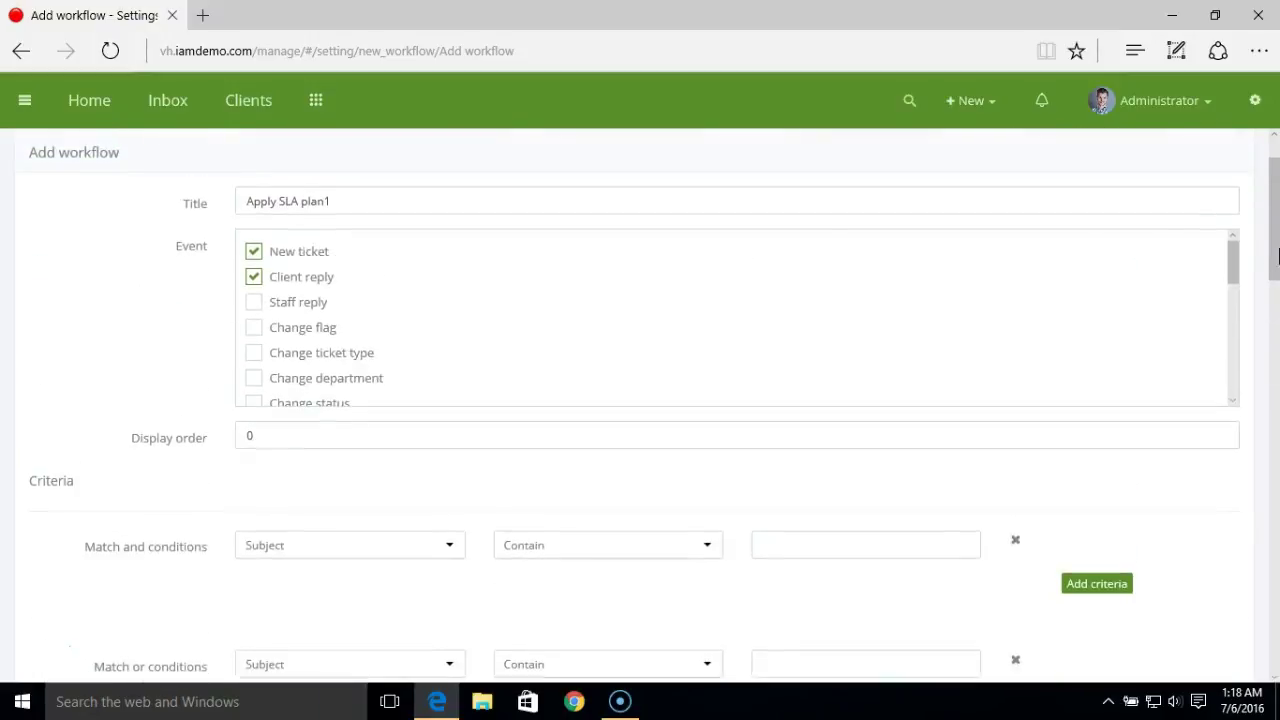
scroll(574, 509, down, 2)
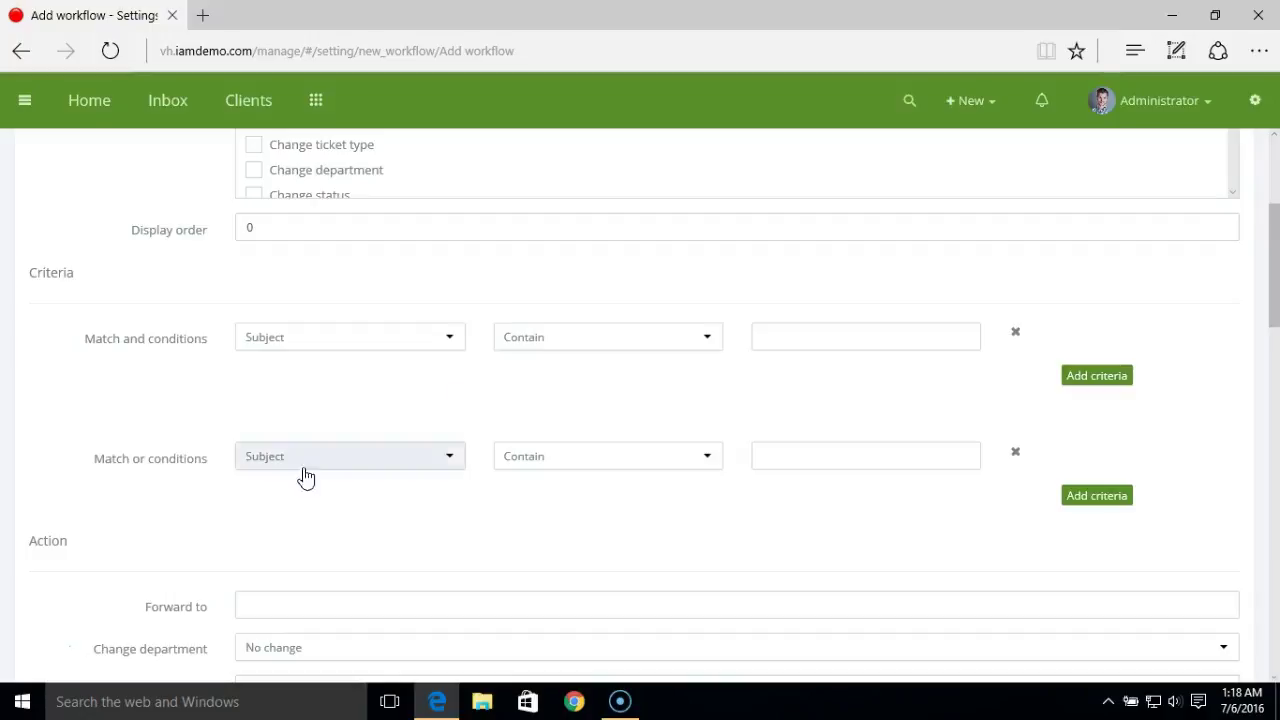
scroll(309, 516, down, 2)
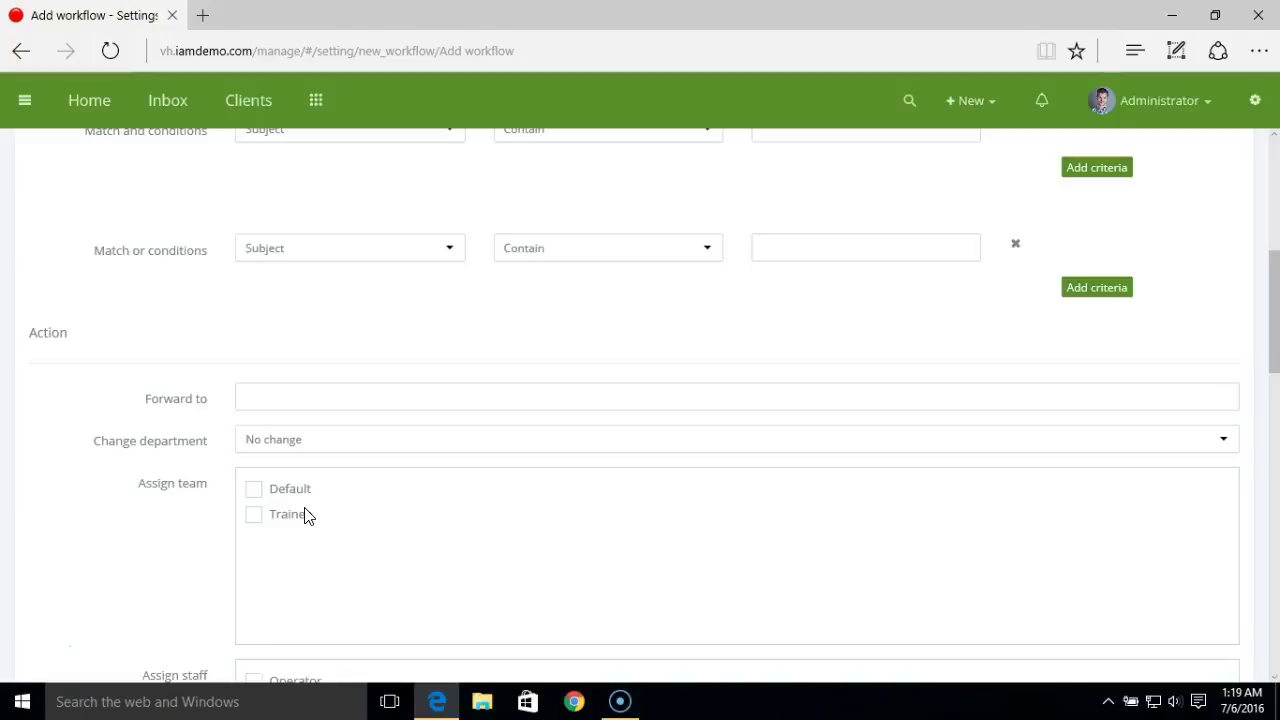
scroll(306, 514, down, 1)
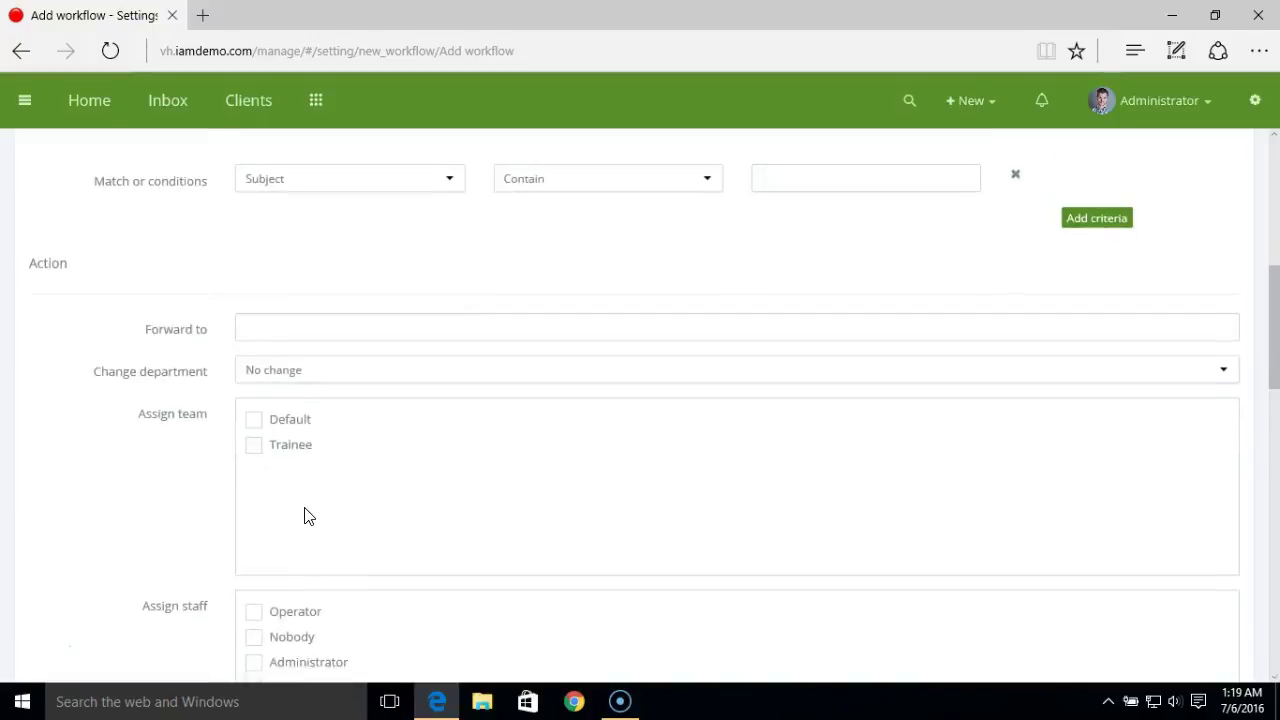
scroll(306, 514, up, 3)
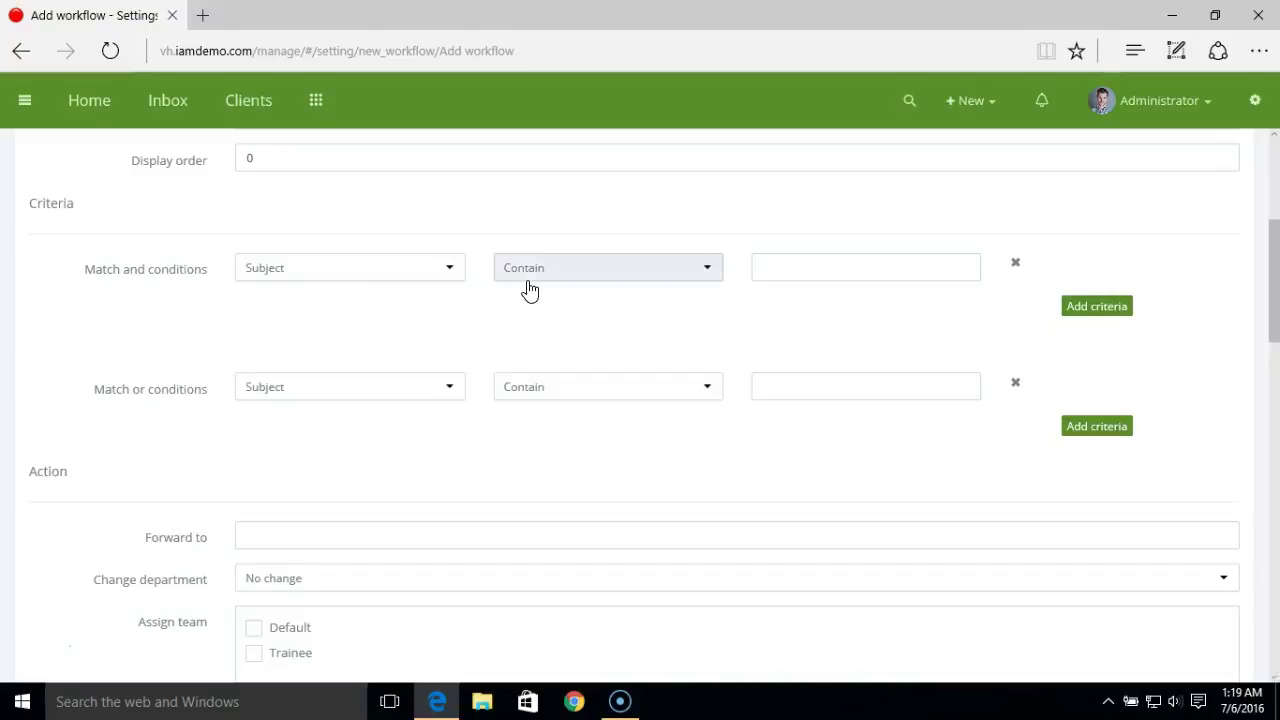
click(766, 270)
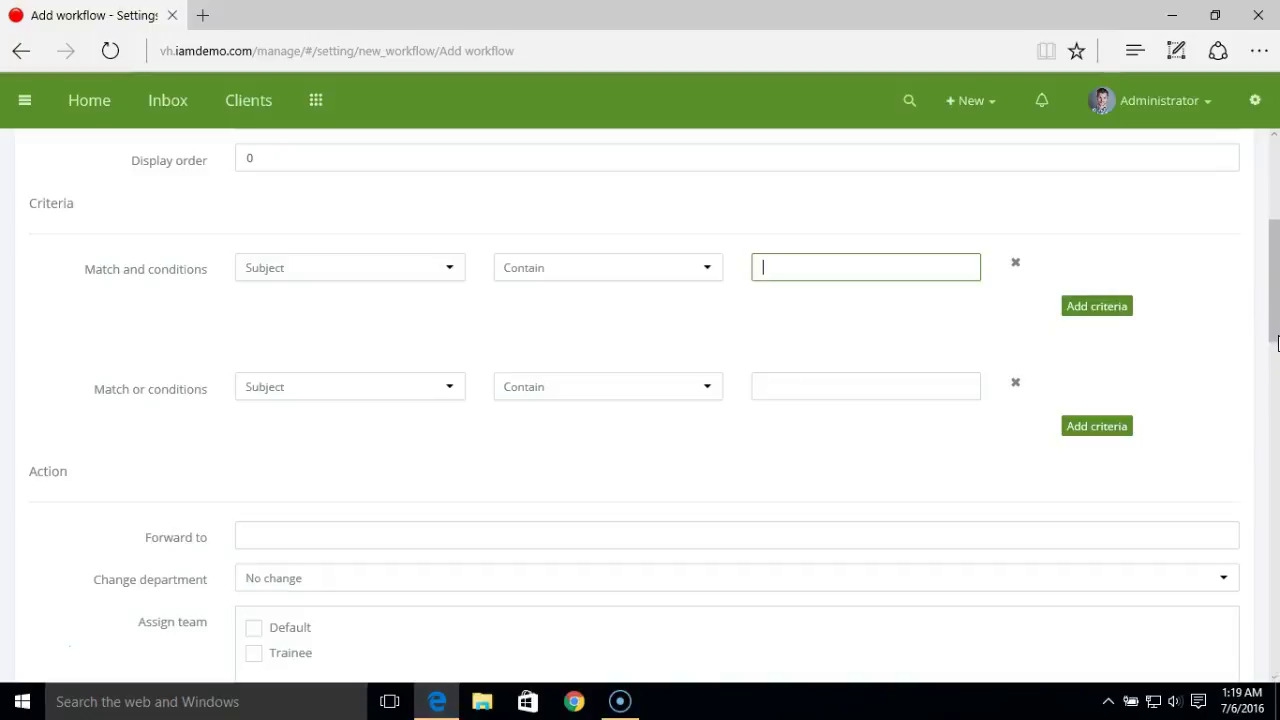
Step: Set the workflow's Apply SLA action to Sla Plan1
scroll(703, 506, down, 3)
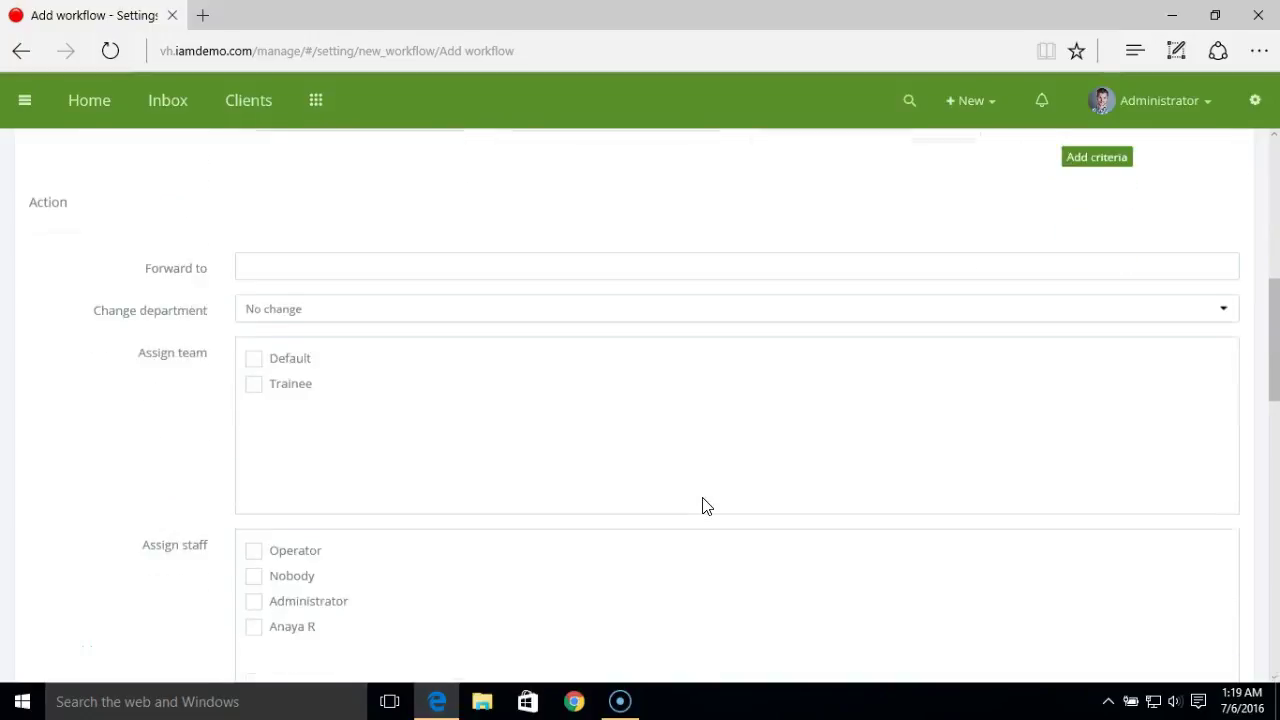
scroll(618, 490, down, 2)
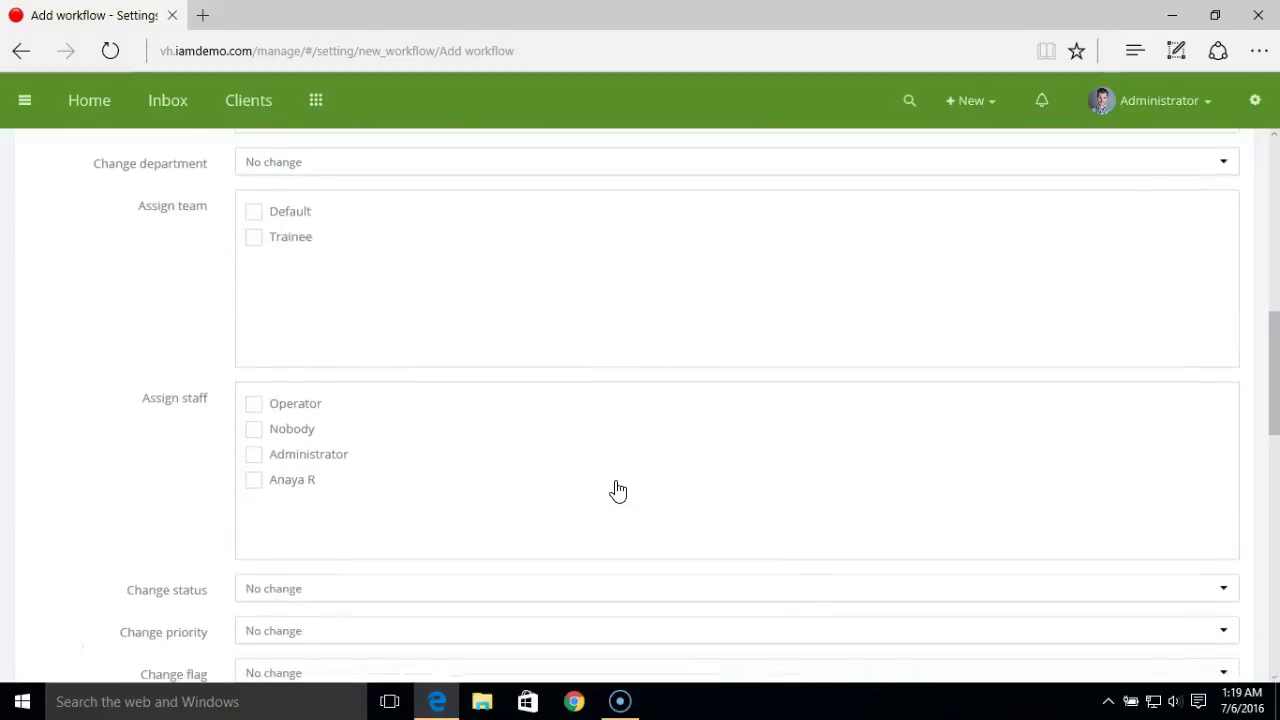
scroll(618, 490, down, 5)
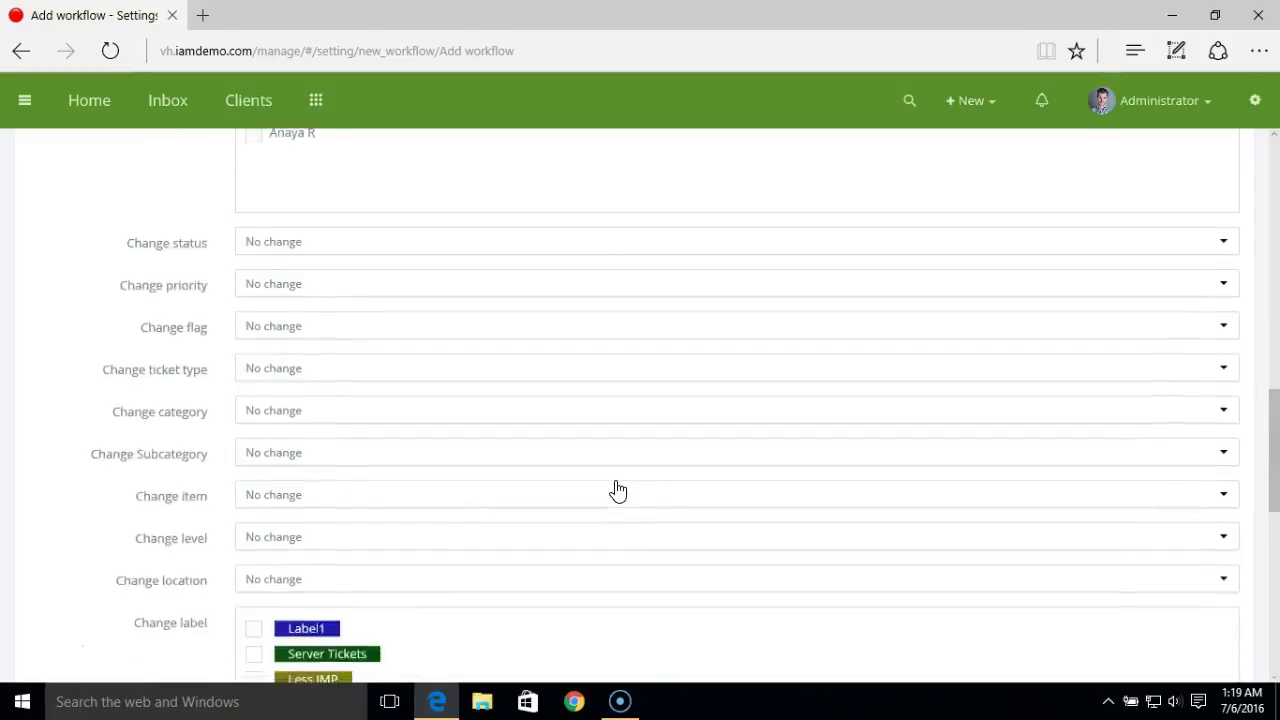
scroll(618, 490, down, 4)
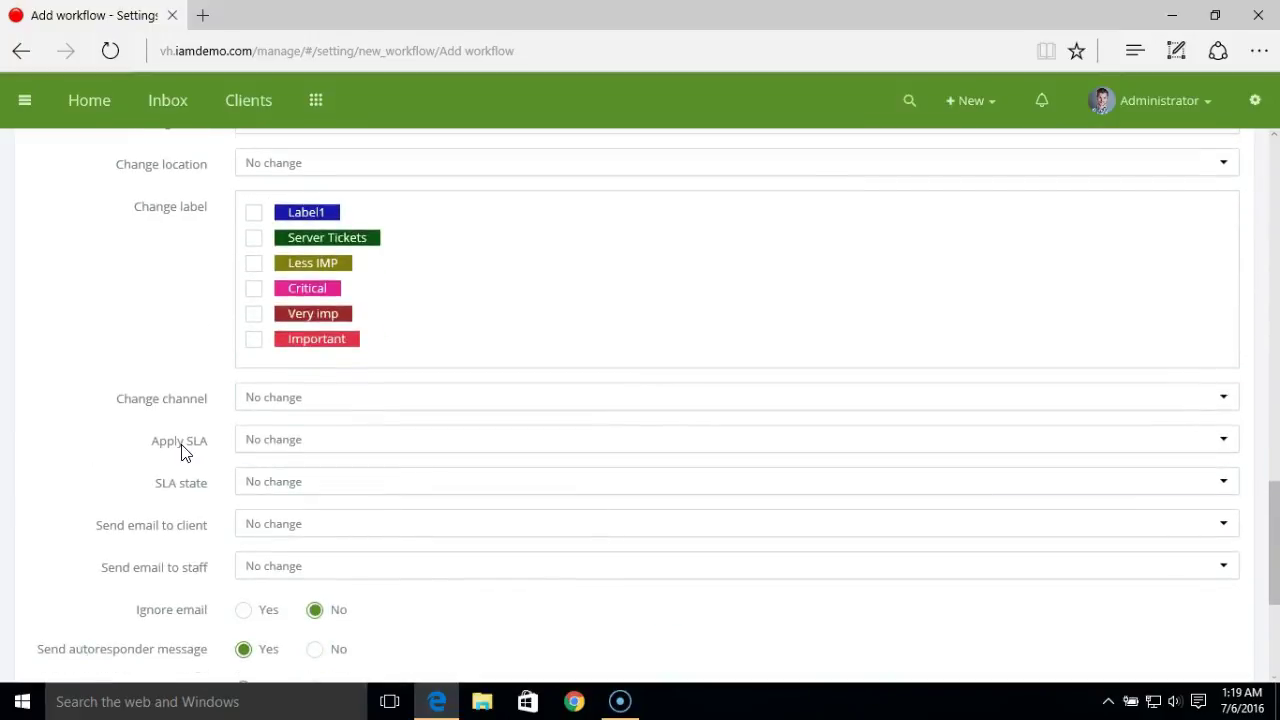
click(277, 450)
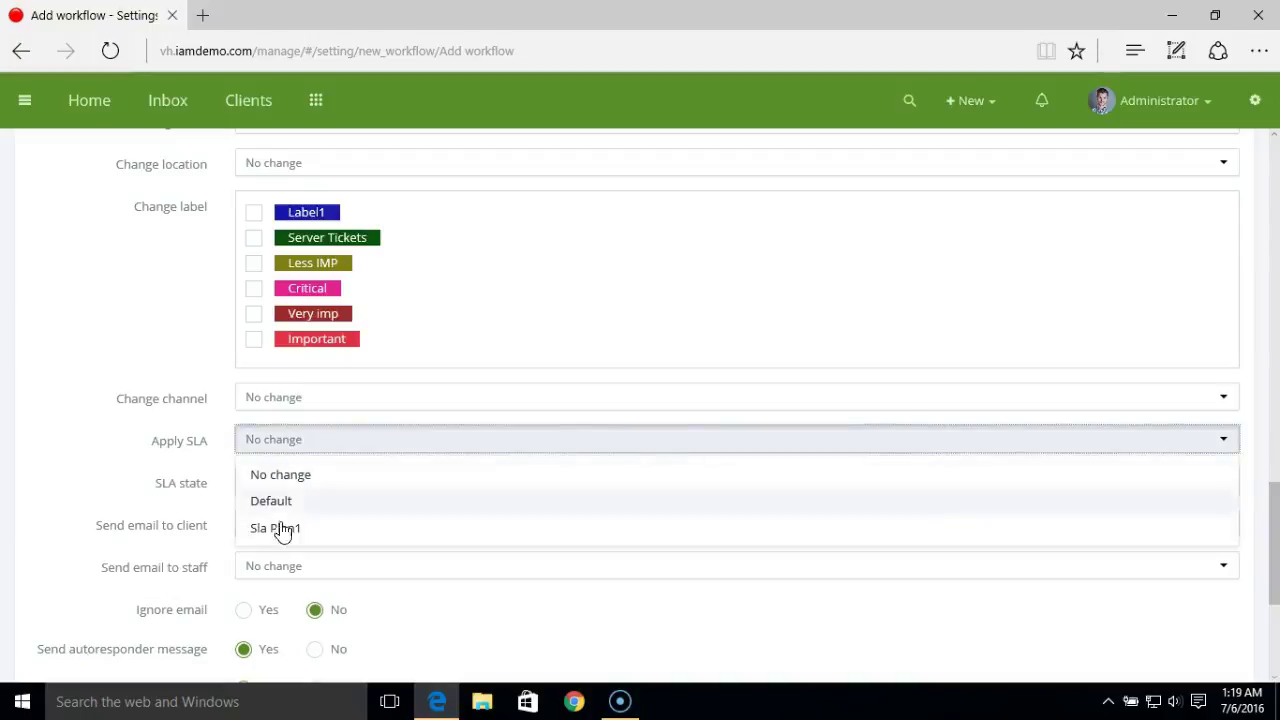
click(325, 538)
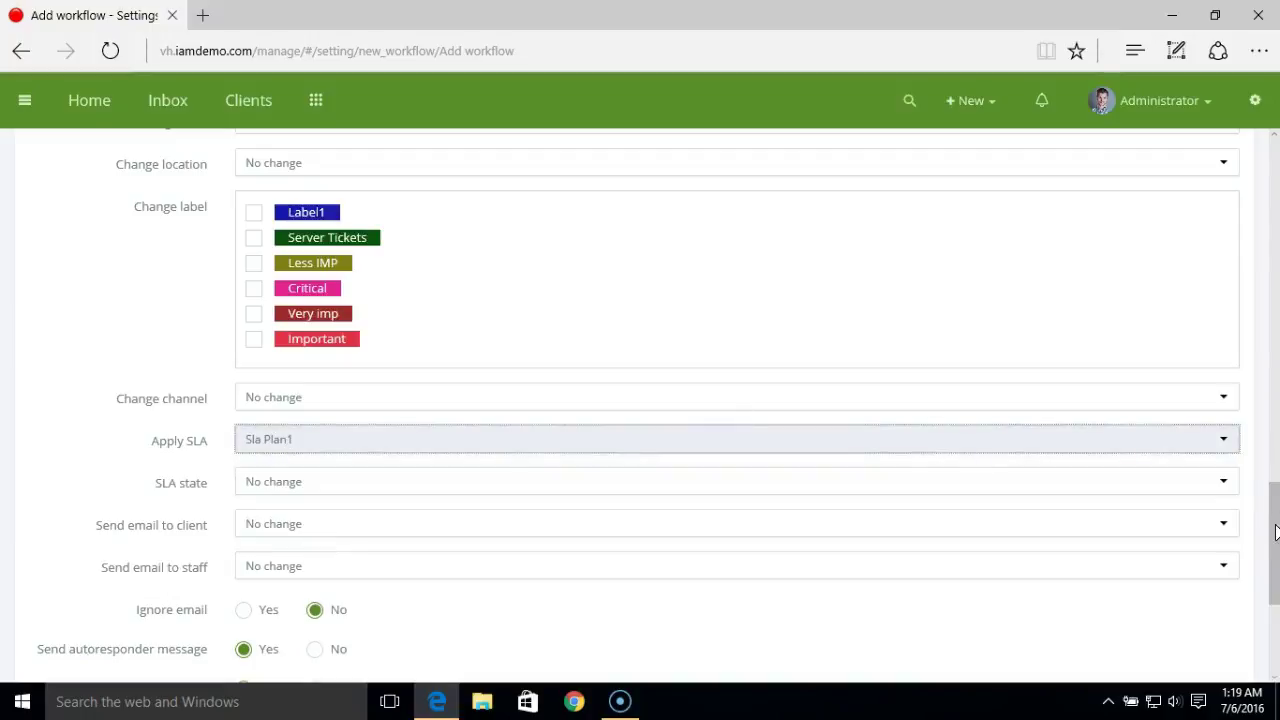
Step: Save the new "Apply SLA plan1" workflow with its status enabled
drag(1277, 553, 1277, 618)
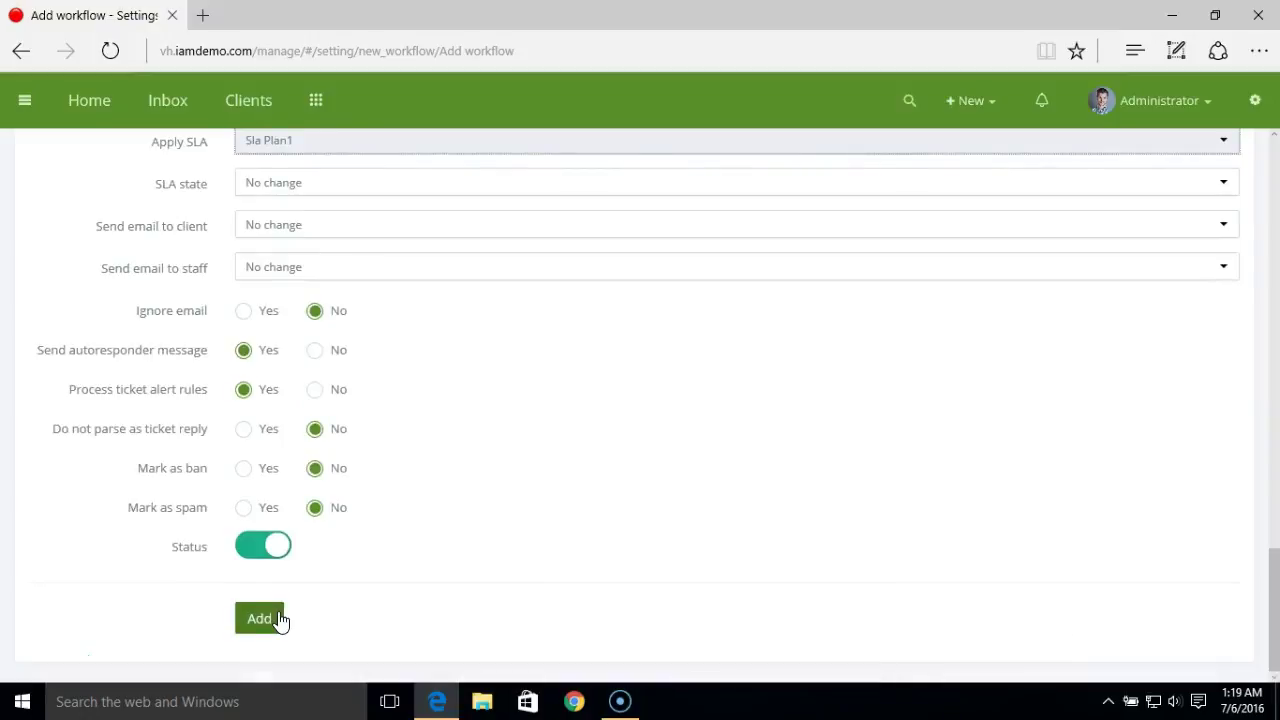
click(262, 619)
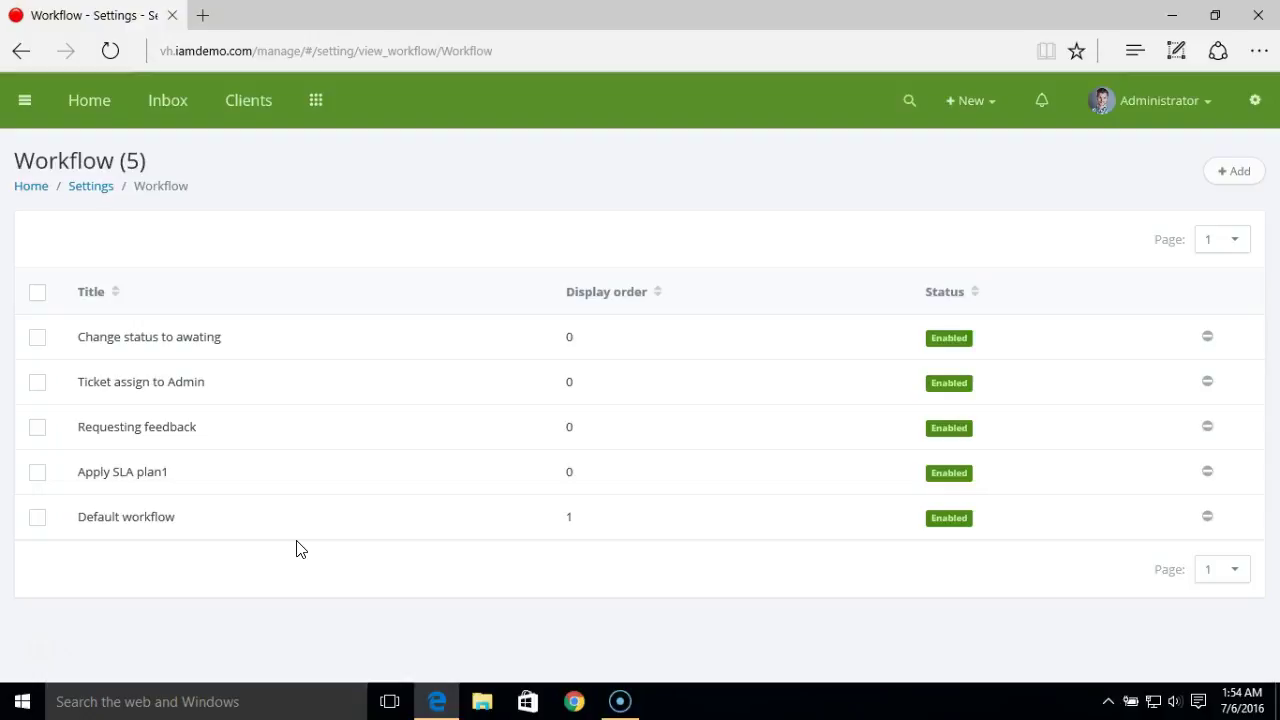
Step: Start a new SLA in the Automation settings and title it "SLA plan 2"
click(92, 188)
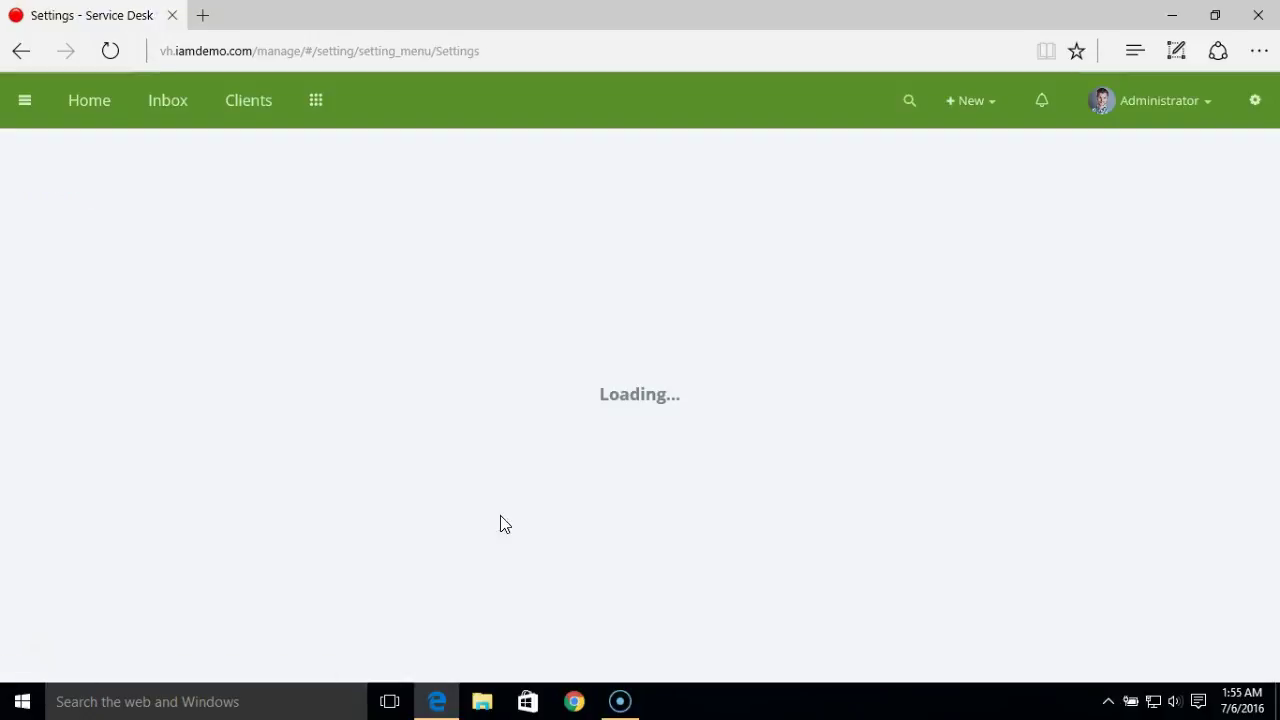
drag(1275, 228, 1275, 400)
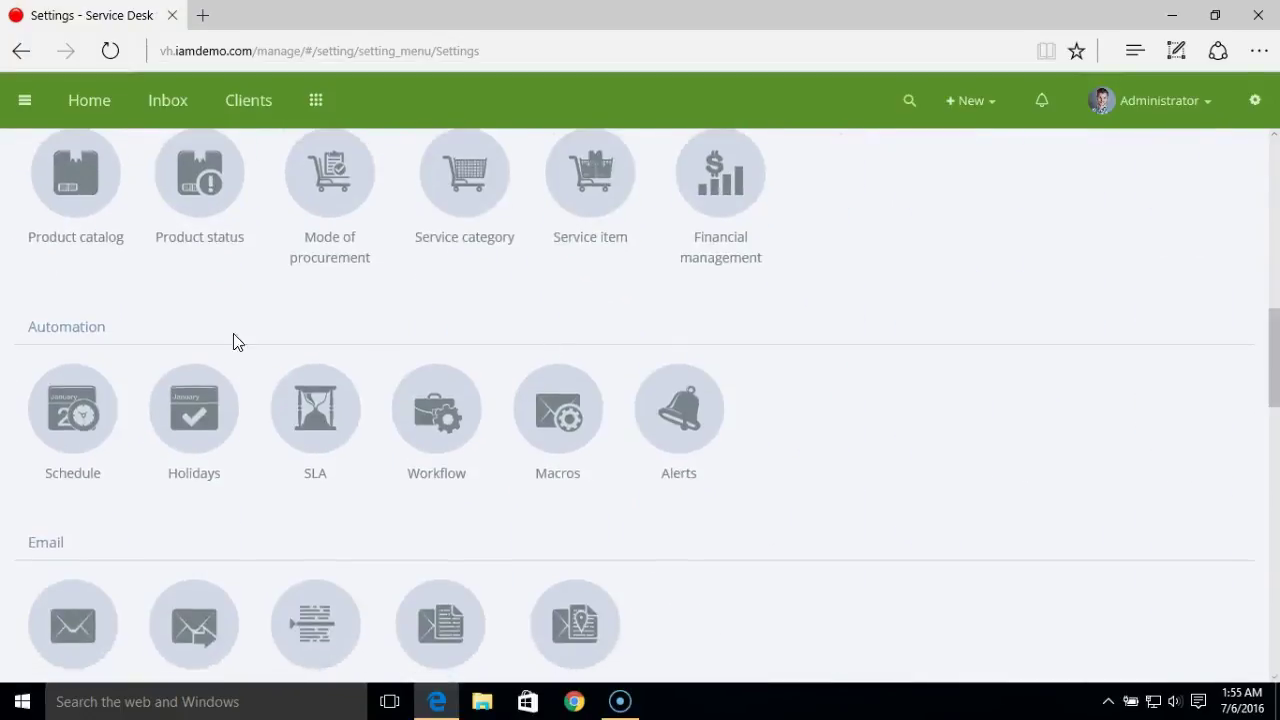
click(315, 410)
click(1238, 176)
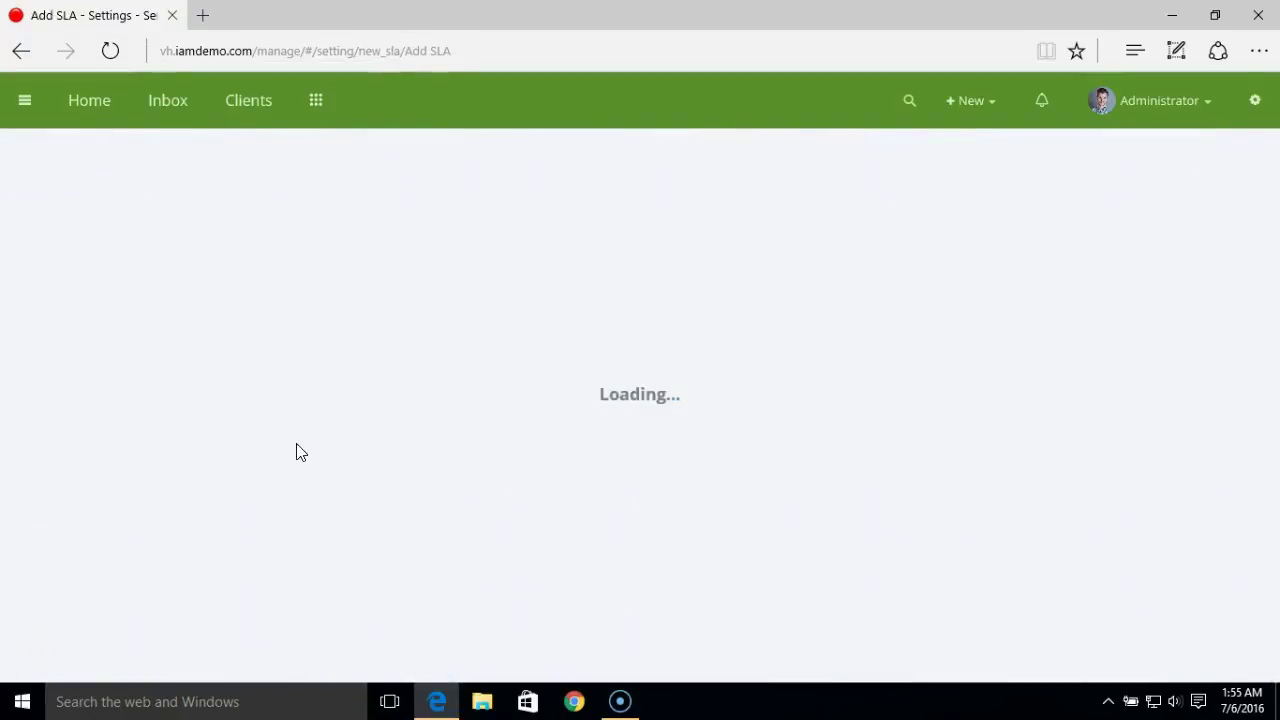
click(294, 281)
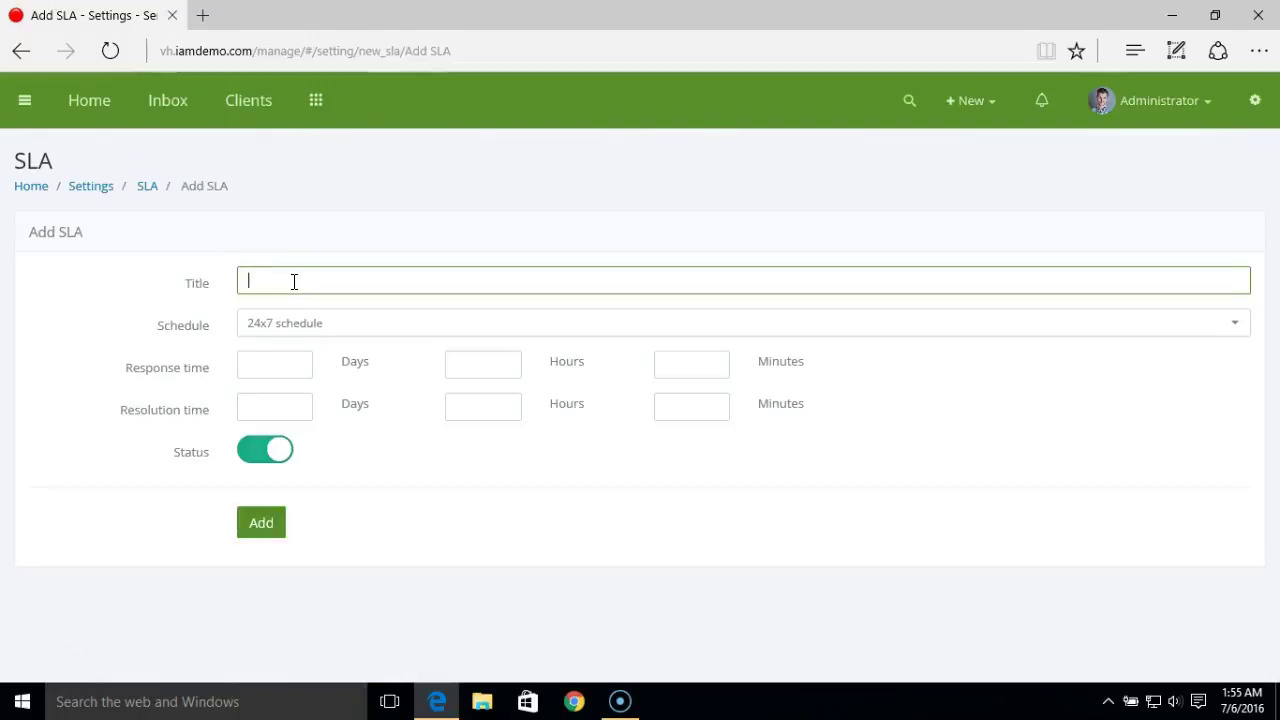
text(SLA plan 2)
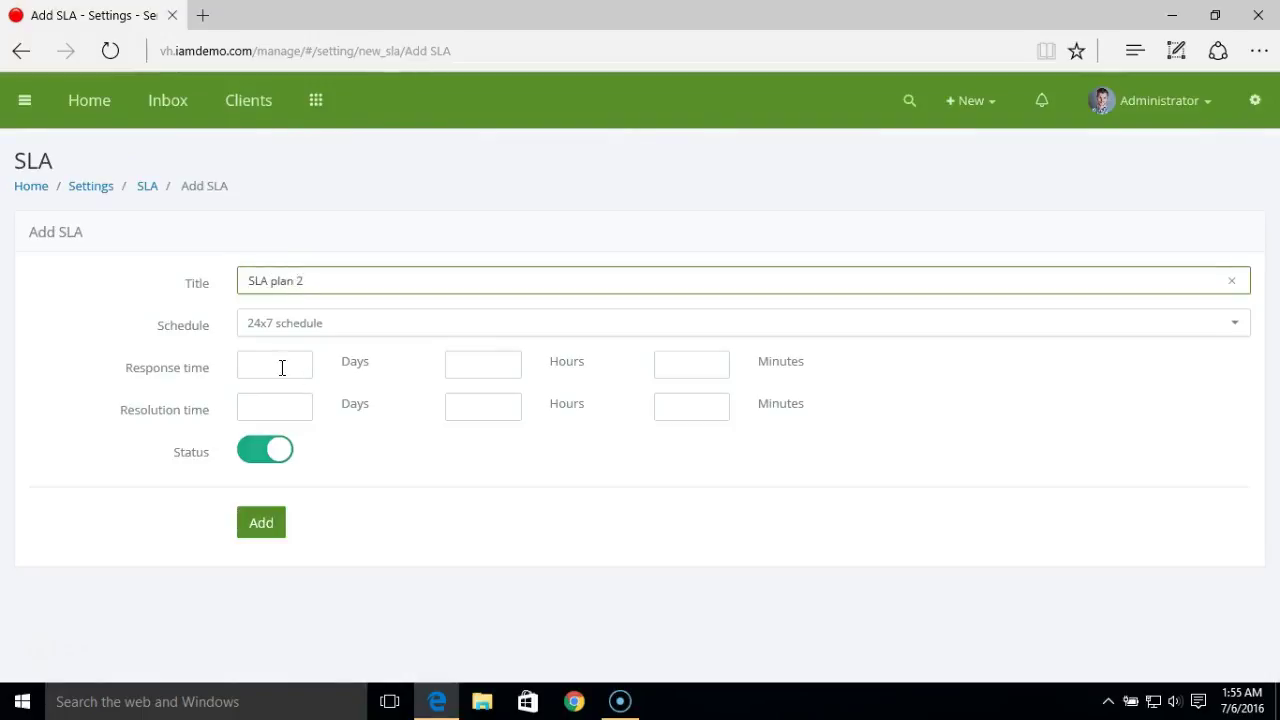
Step: Set the response time of SLA plan 2 to 0 days, 12 hours and 0 minutes
click(272, 372)
text(0)
key(Tab)
text(12)
key(Tab)
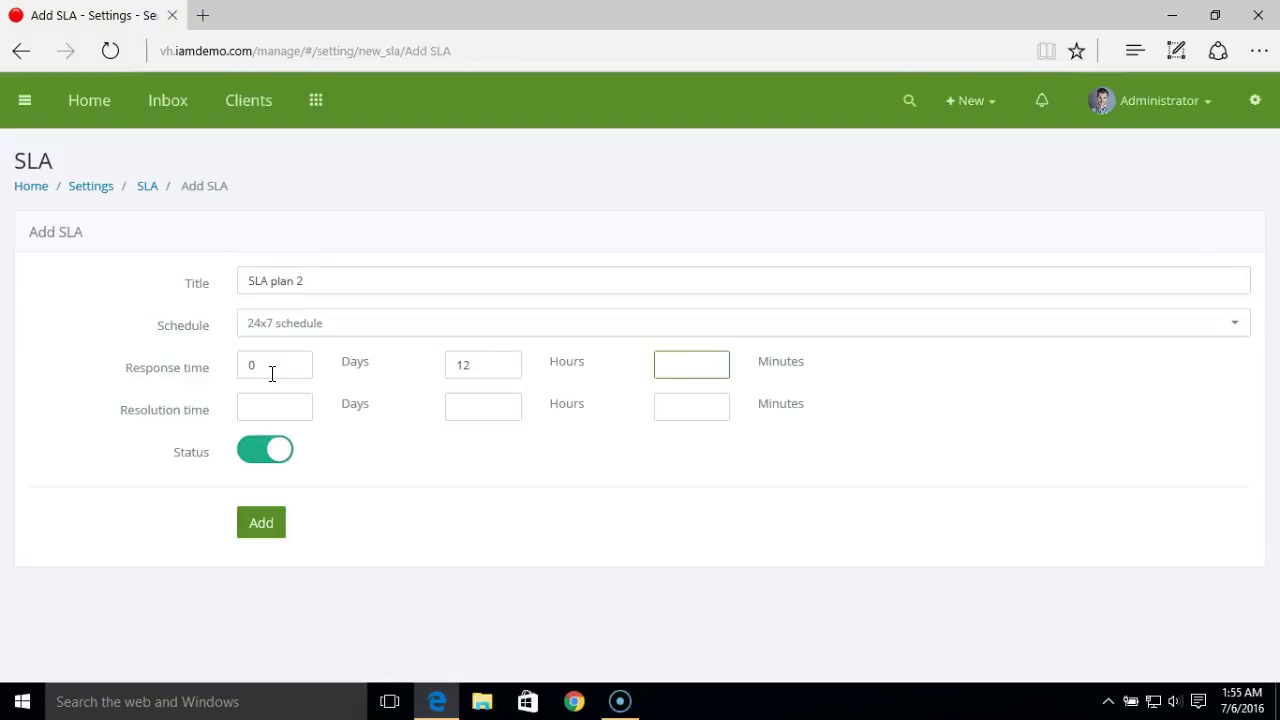
text(0)
Step: Set the resolution time to 0 days, 24 hours and 0 minutes, and save SLA plan 2
key(Tab)
key(Tab)
text(24)
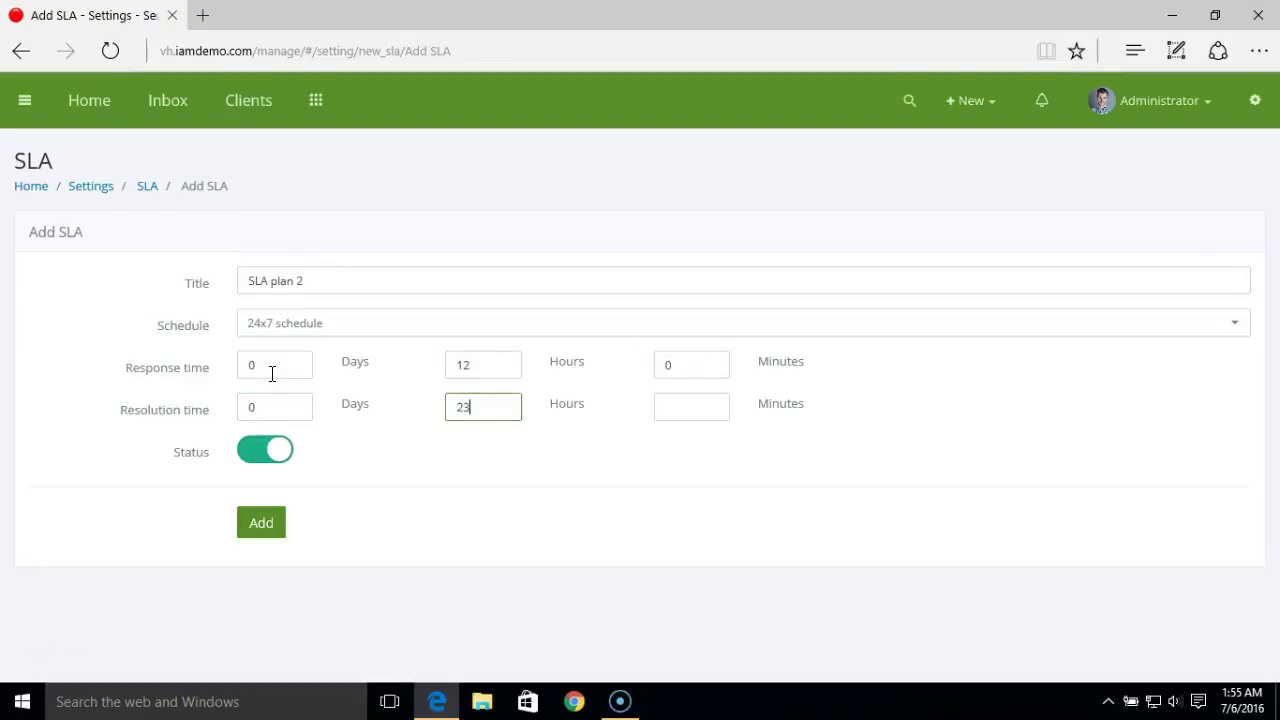
key(Tab)
text(0)
click(280, 527)
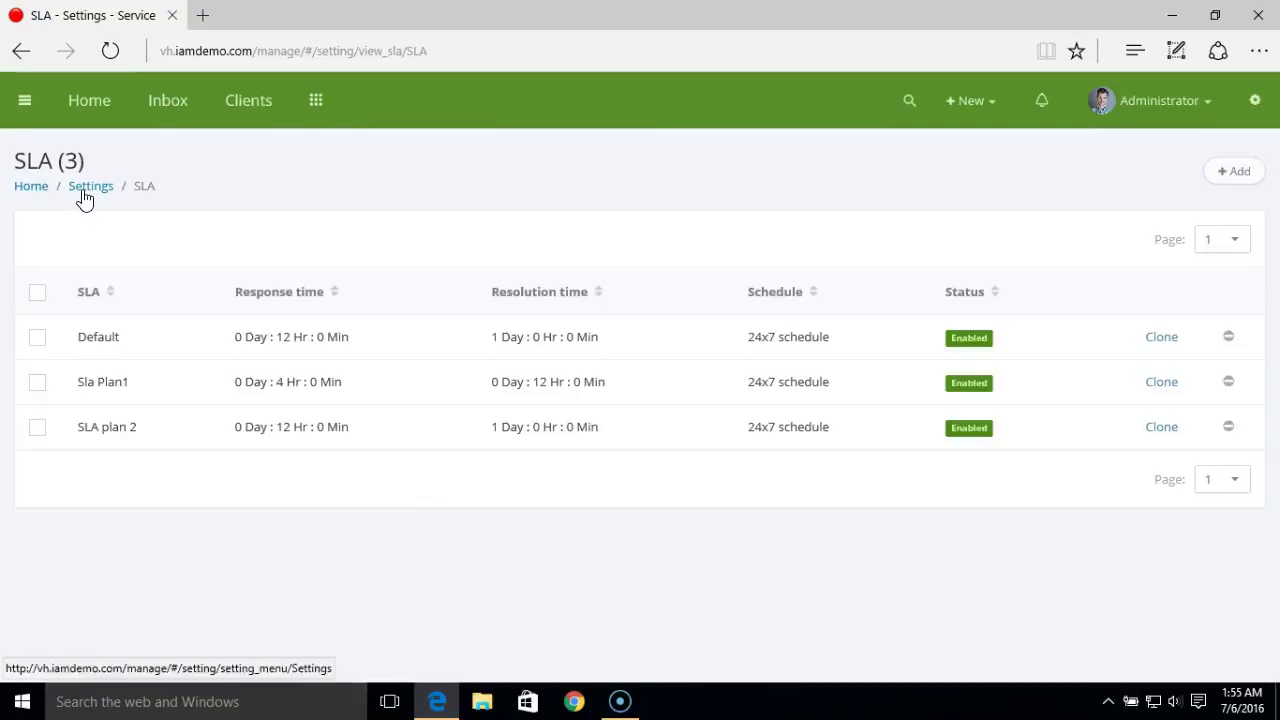
Step: Start a new workflow titled "Apply SLA plan 2" that runs on the New ticket and Client reply events
click(86, 187)
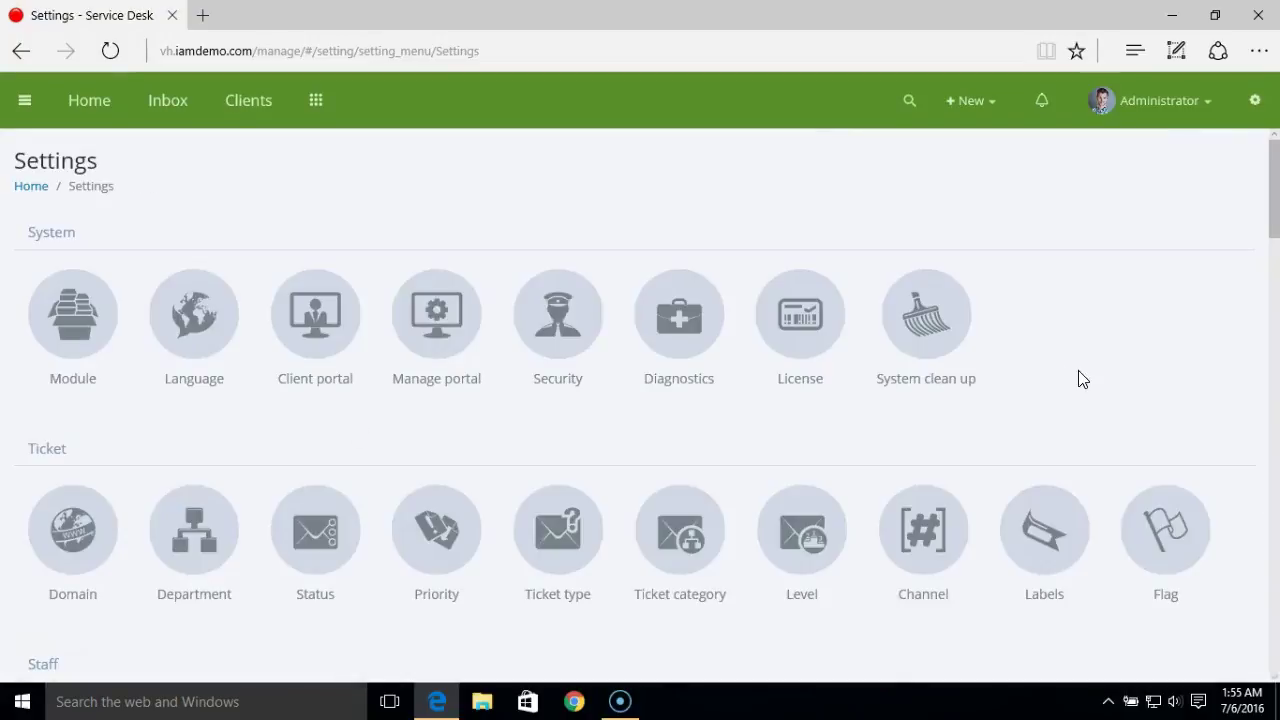
drag(1275, 190, 1277, 268)
scroll(1277, 268, down, 6)
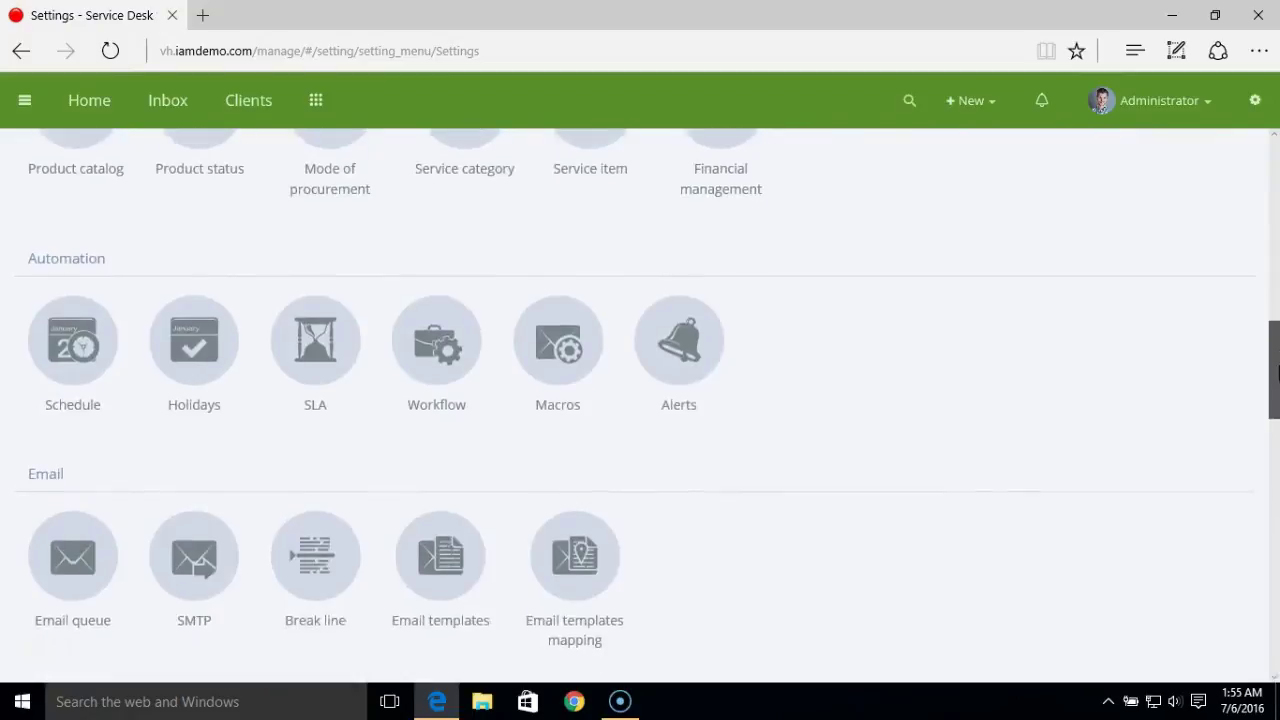
click(437, 324)
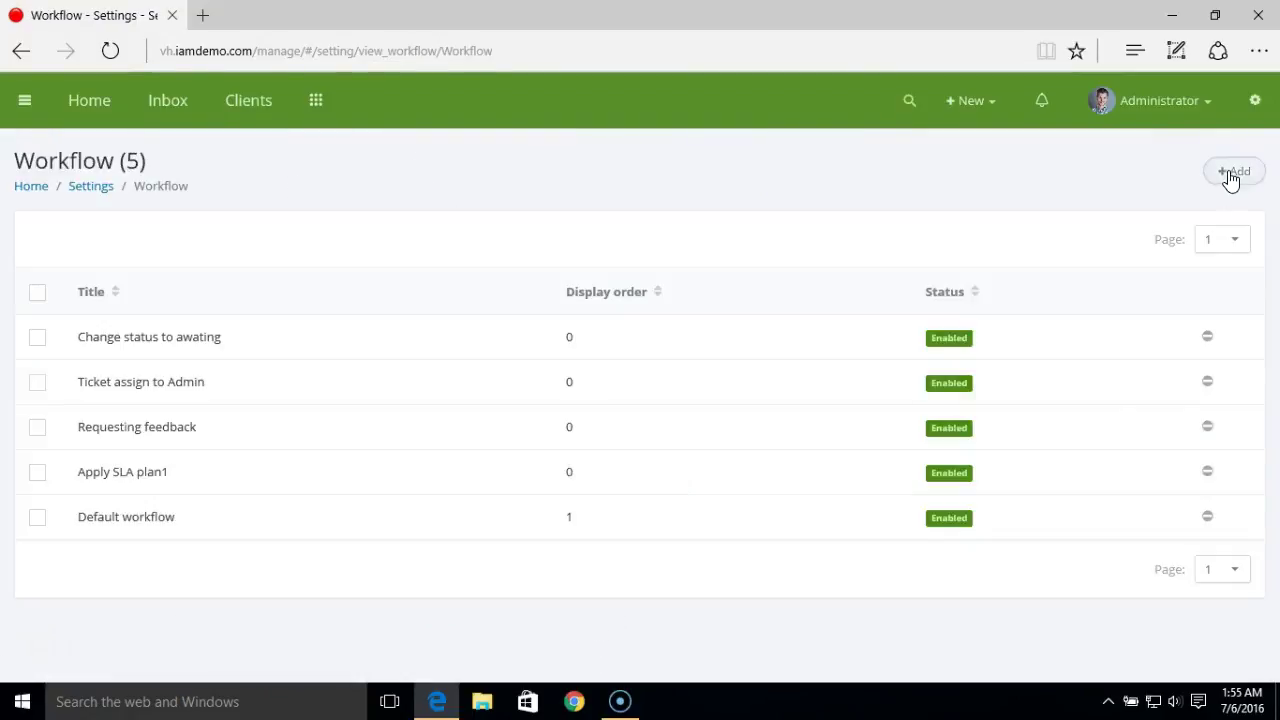
click(1231, 175)
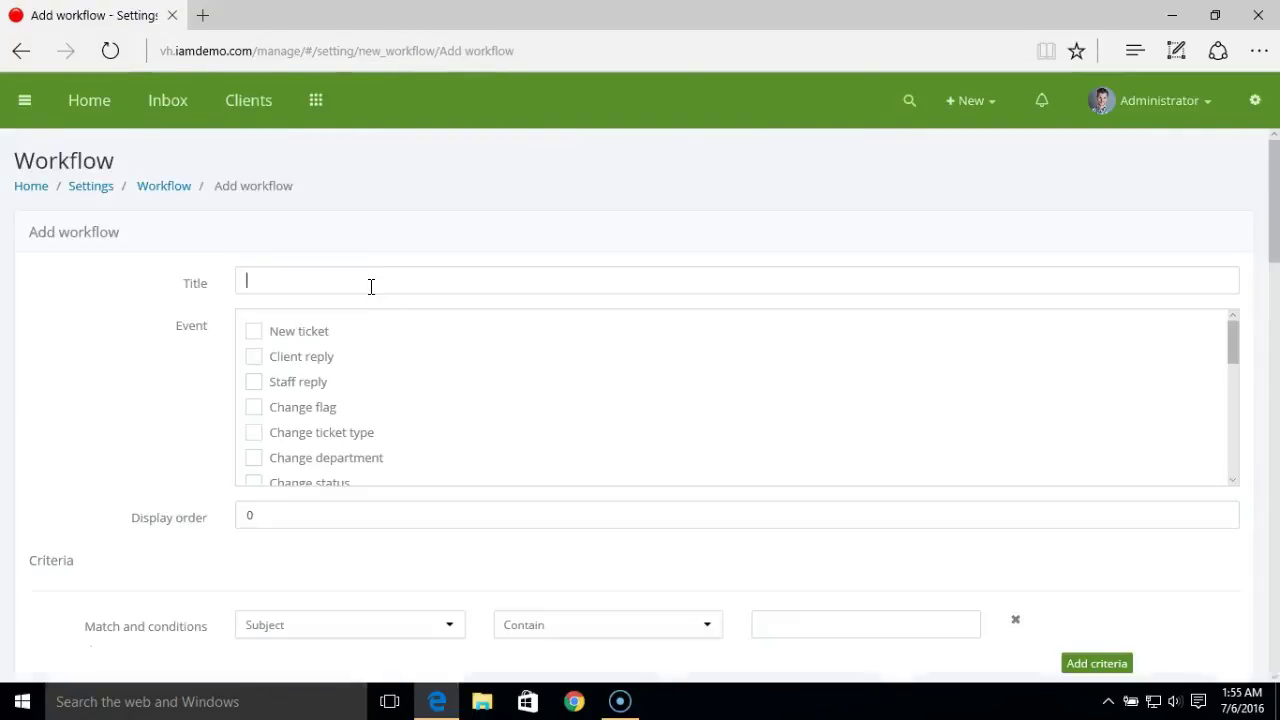
click(371, 286)
text(Ap)
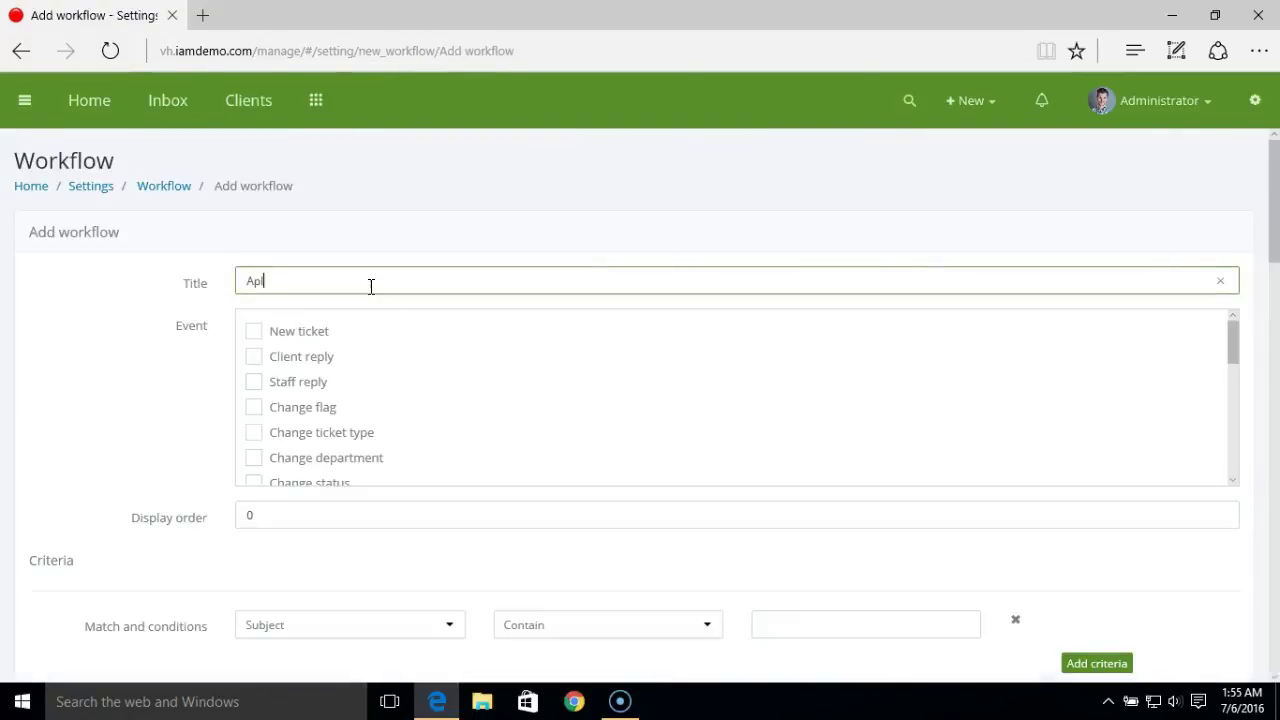
text(ply SLA plan 2)
click(254, 334)
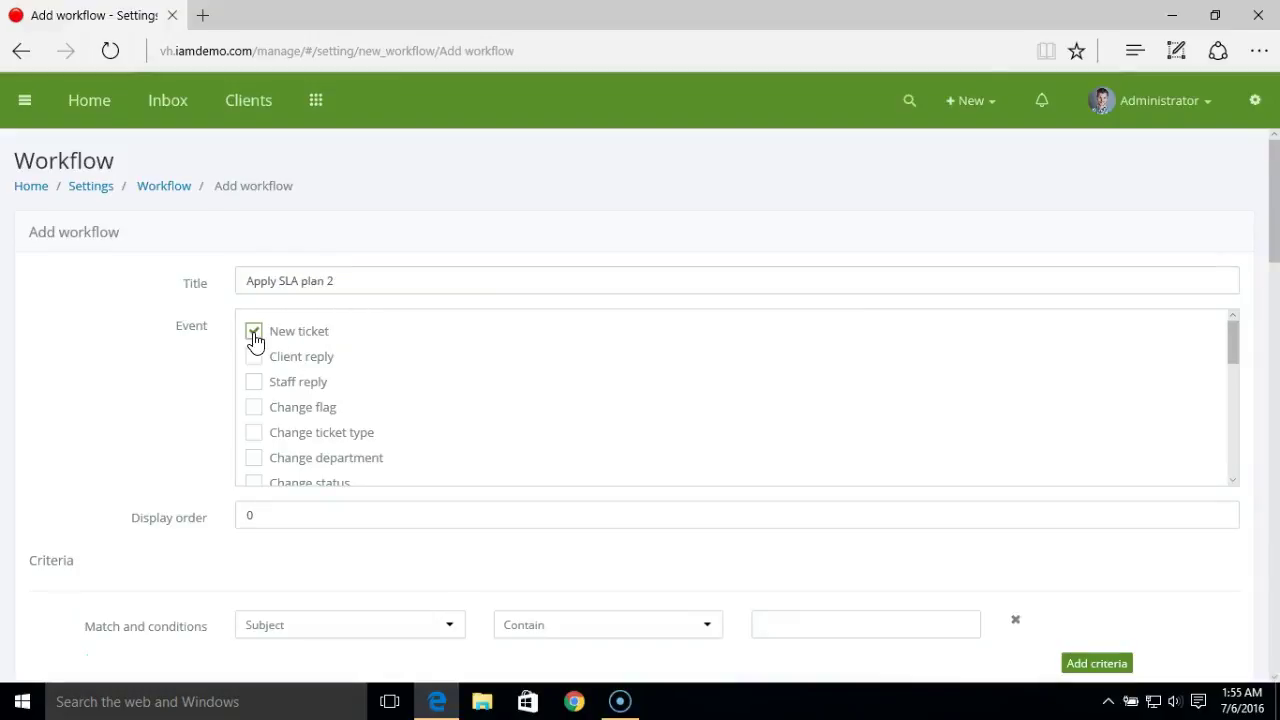
click(256, 358)
Step: Set the workflow's match-and condition to Organizations Equal Default
drag(1277, 240, 1277, 315)
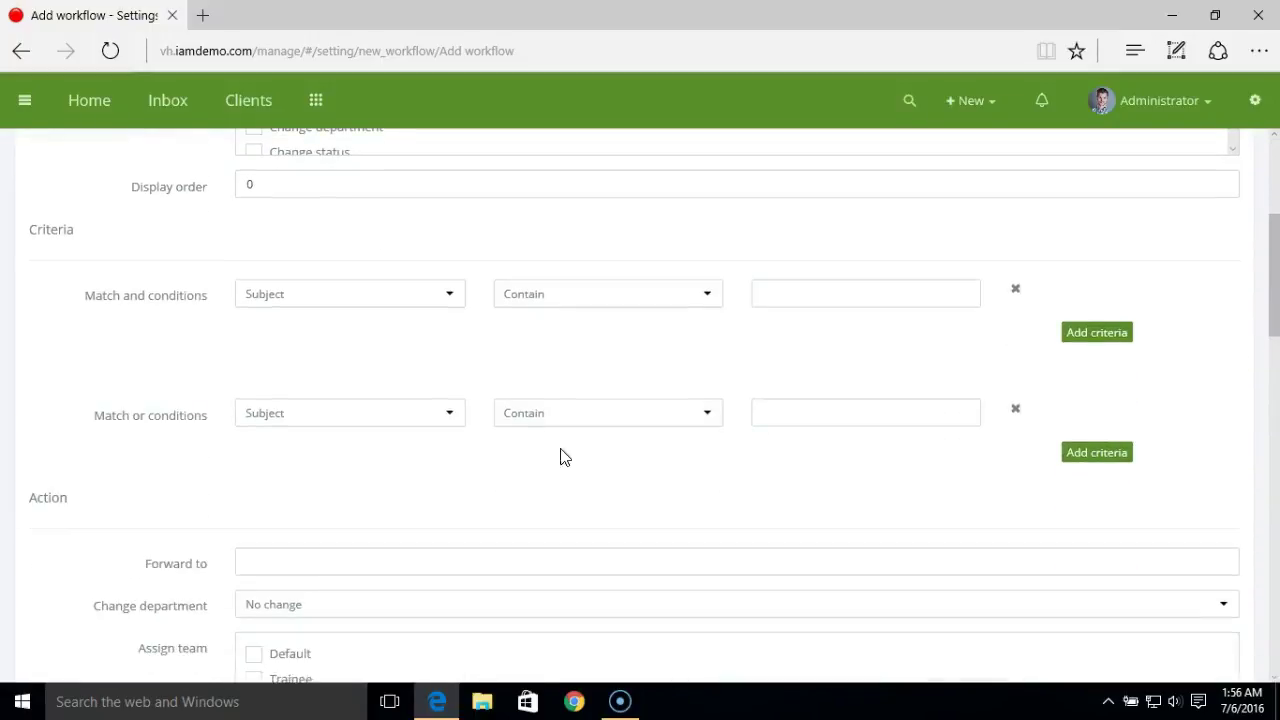
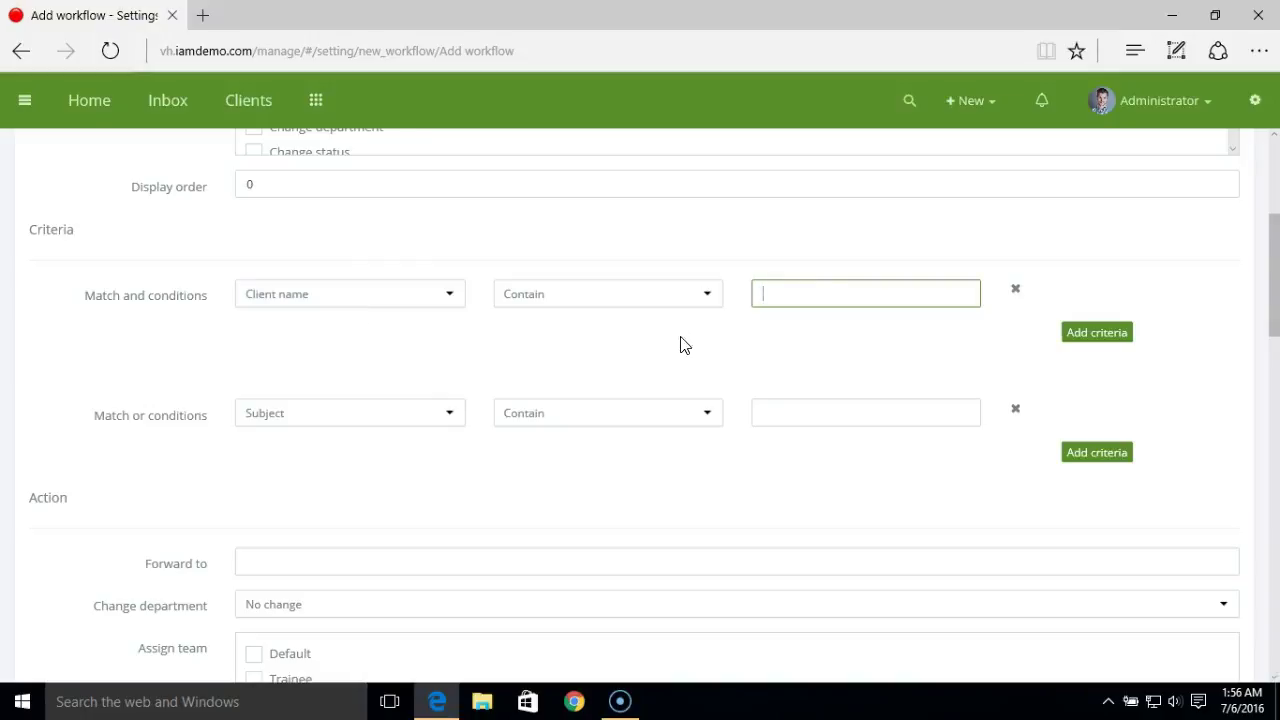
click(320, 304)
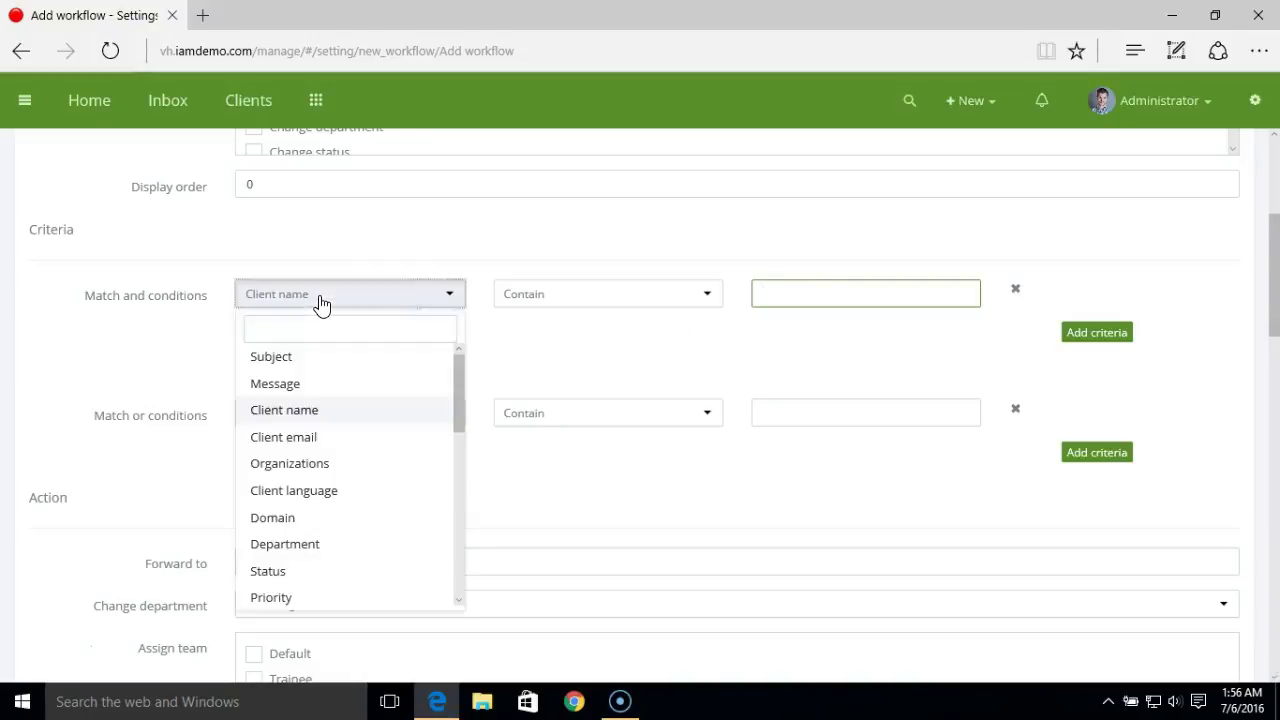
click(344, 466)
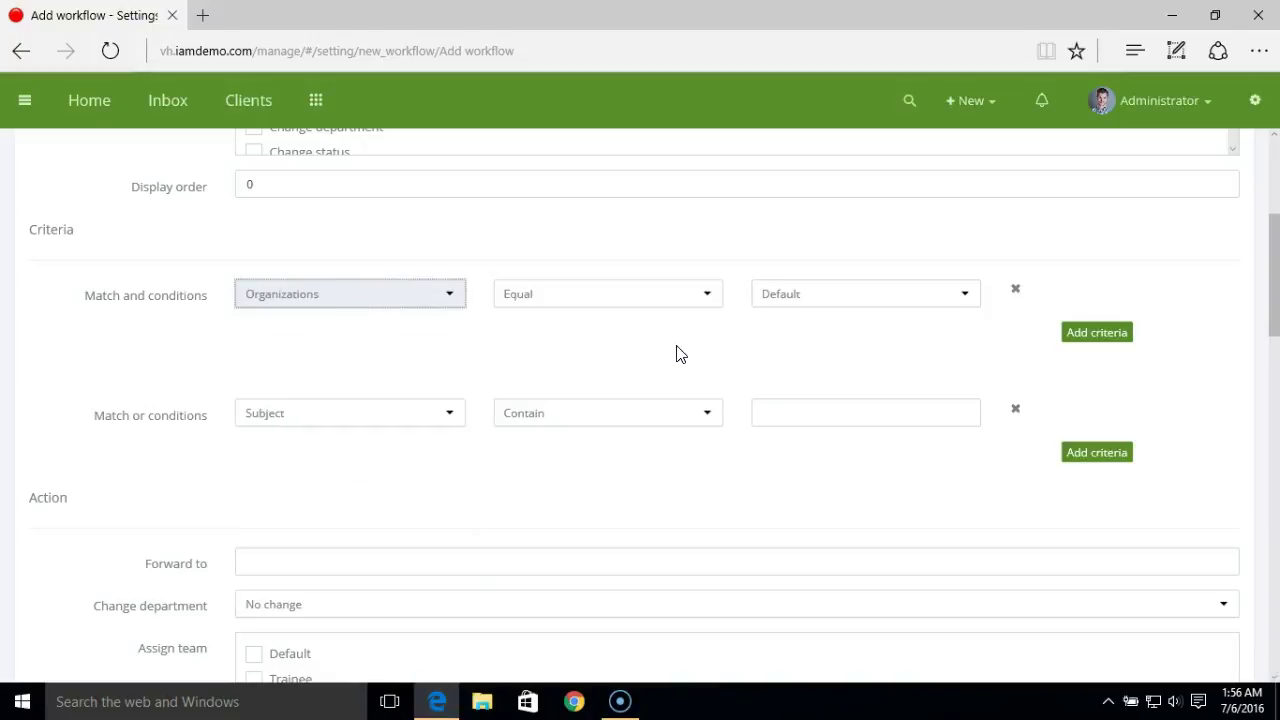
click(786, 303)
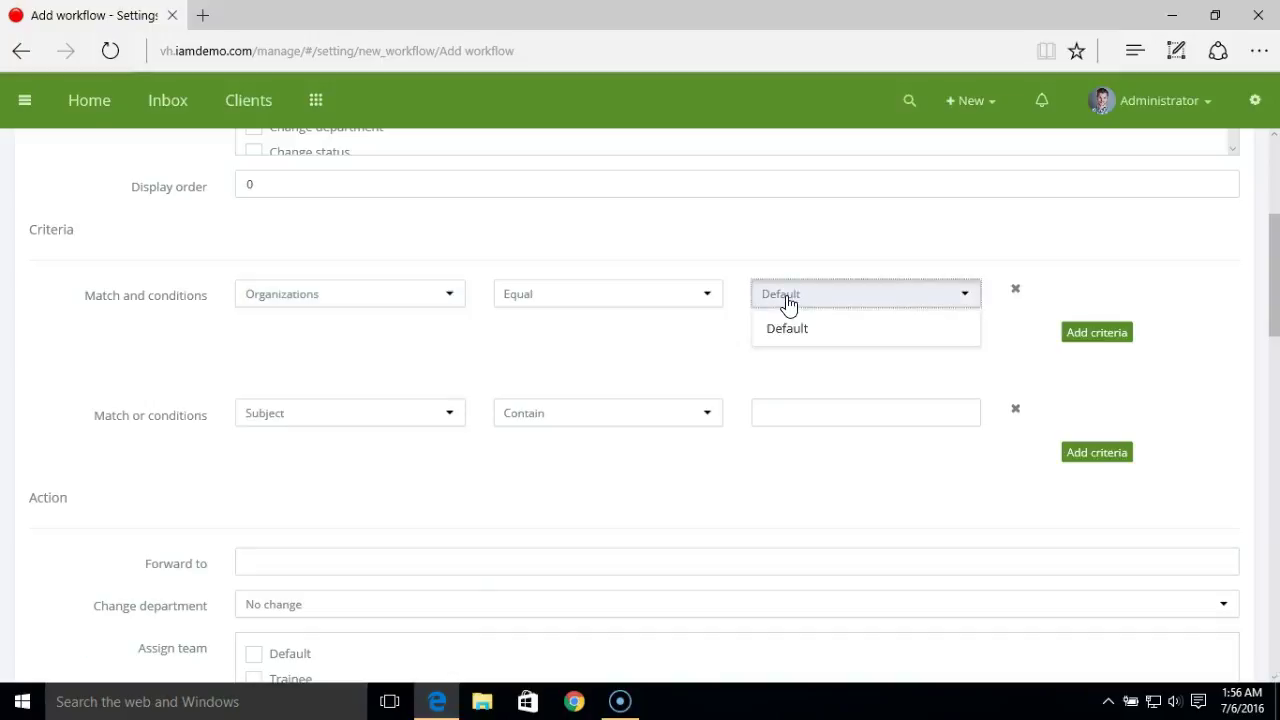
click(757, 329)
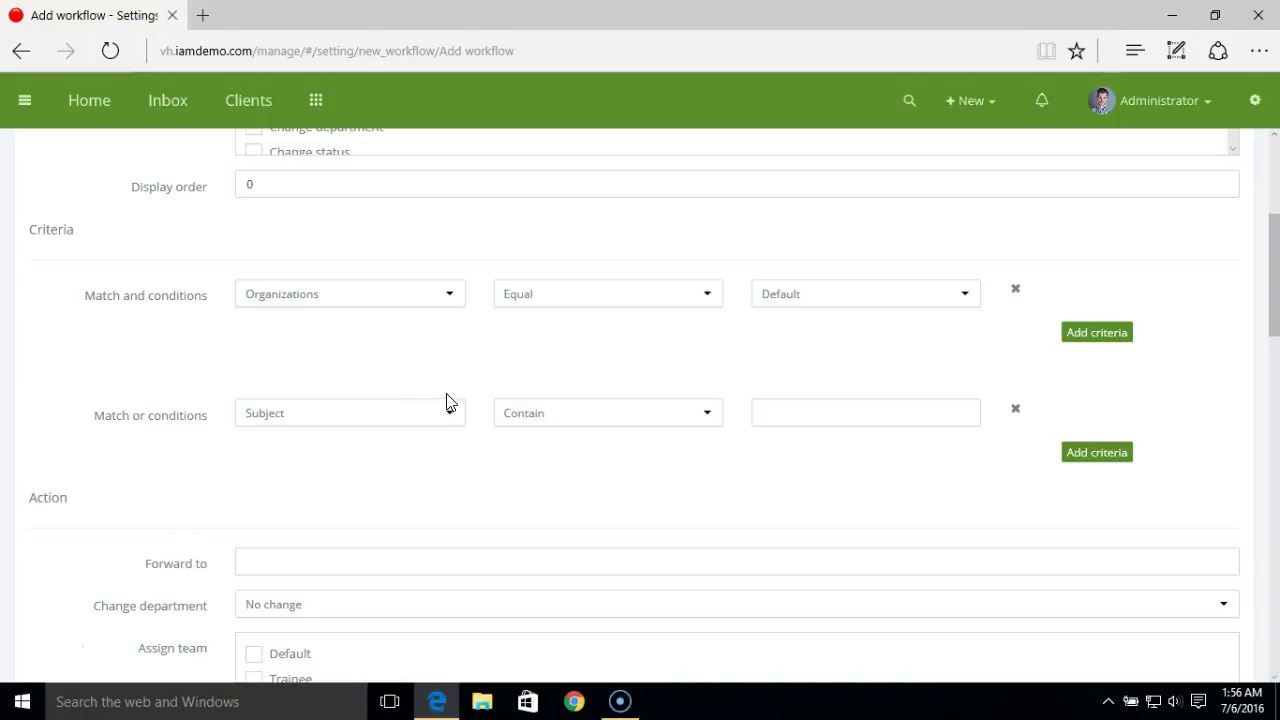
Step: Set the first match-and condition to Department Equal ABC Inc :: Support
click(414, 303)
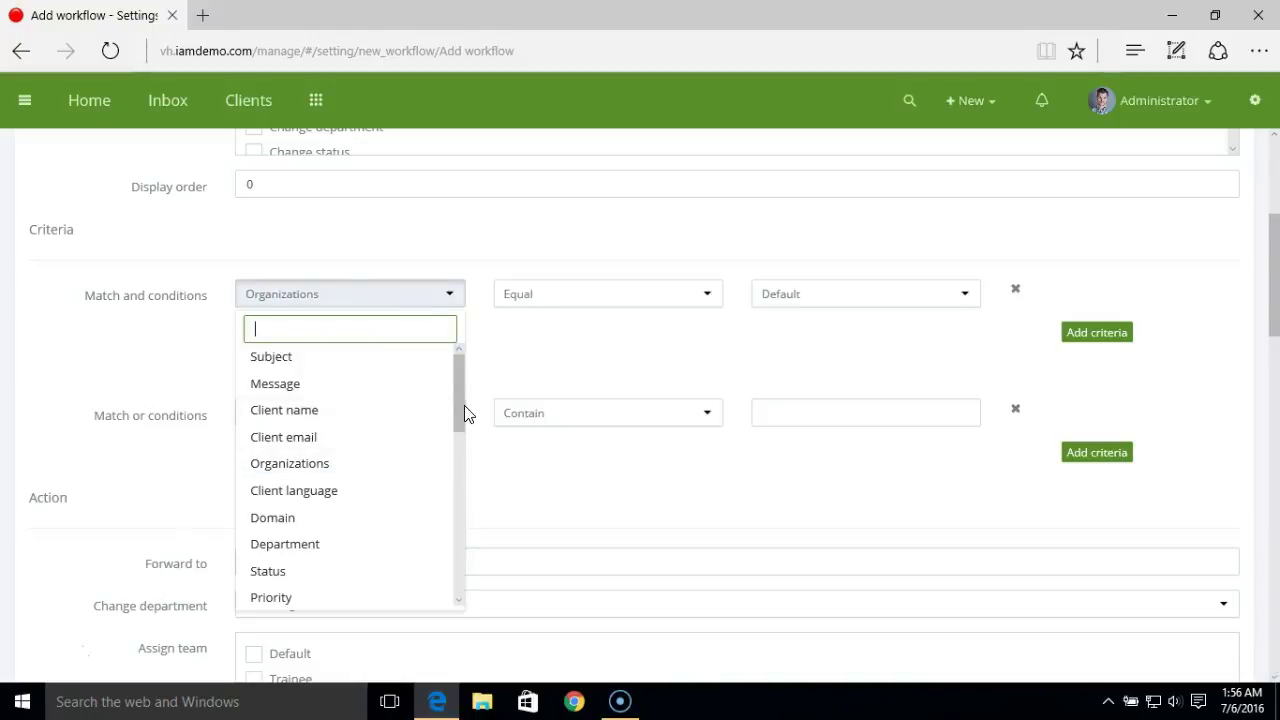
drag(464, 405, 463, 428)
click(393, 480)
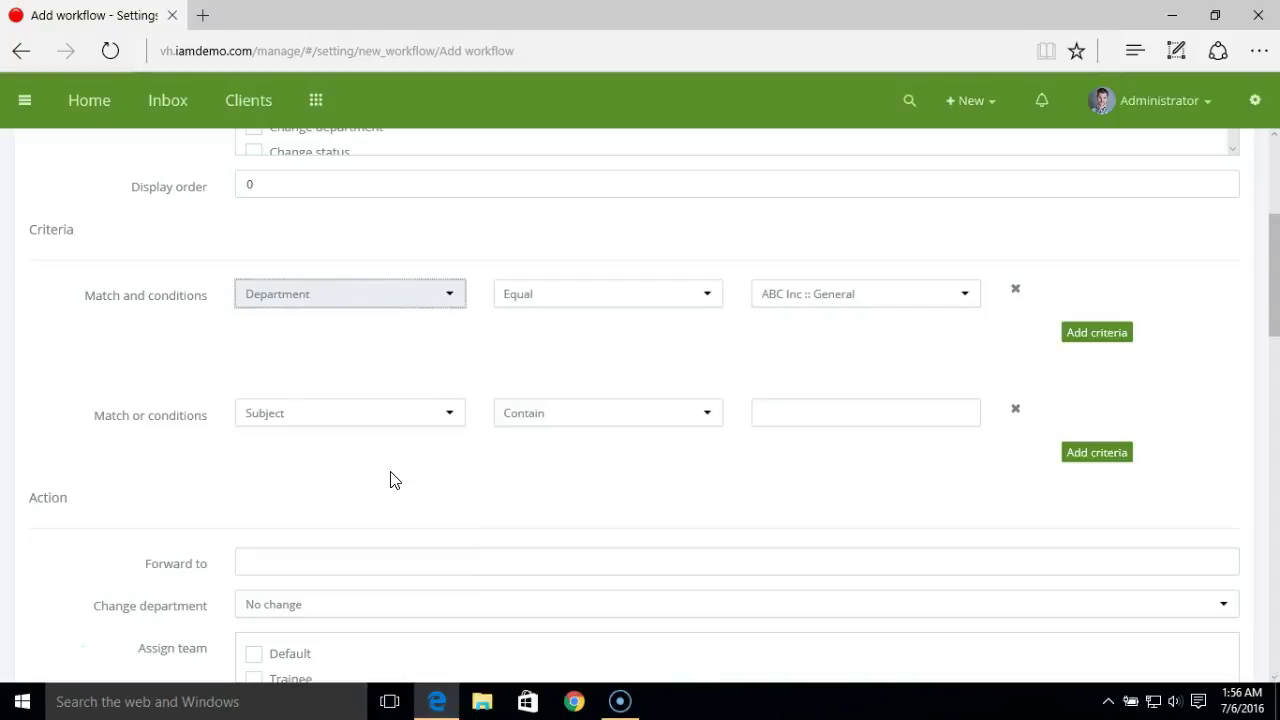
click(830, 297)
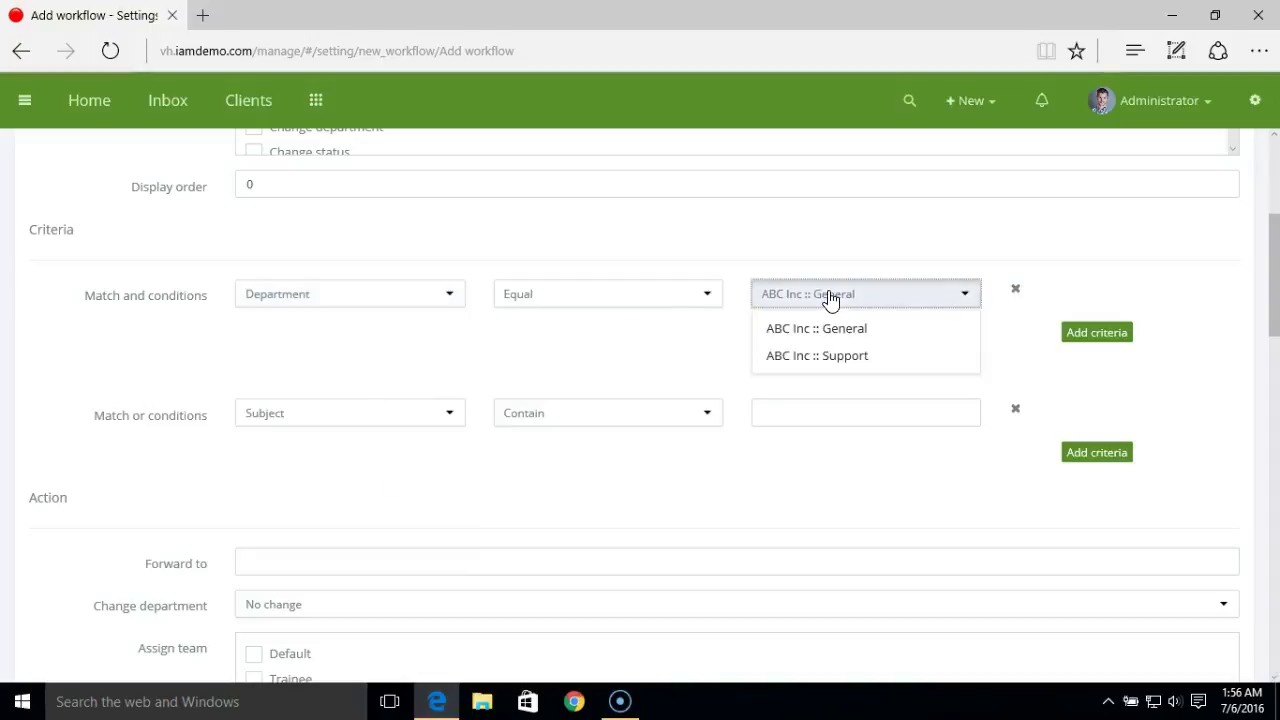
click(845, 365)
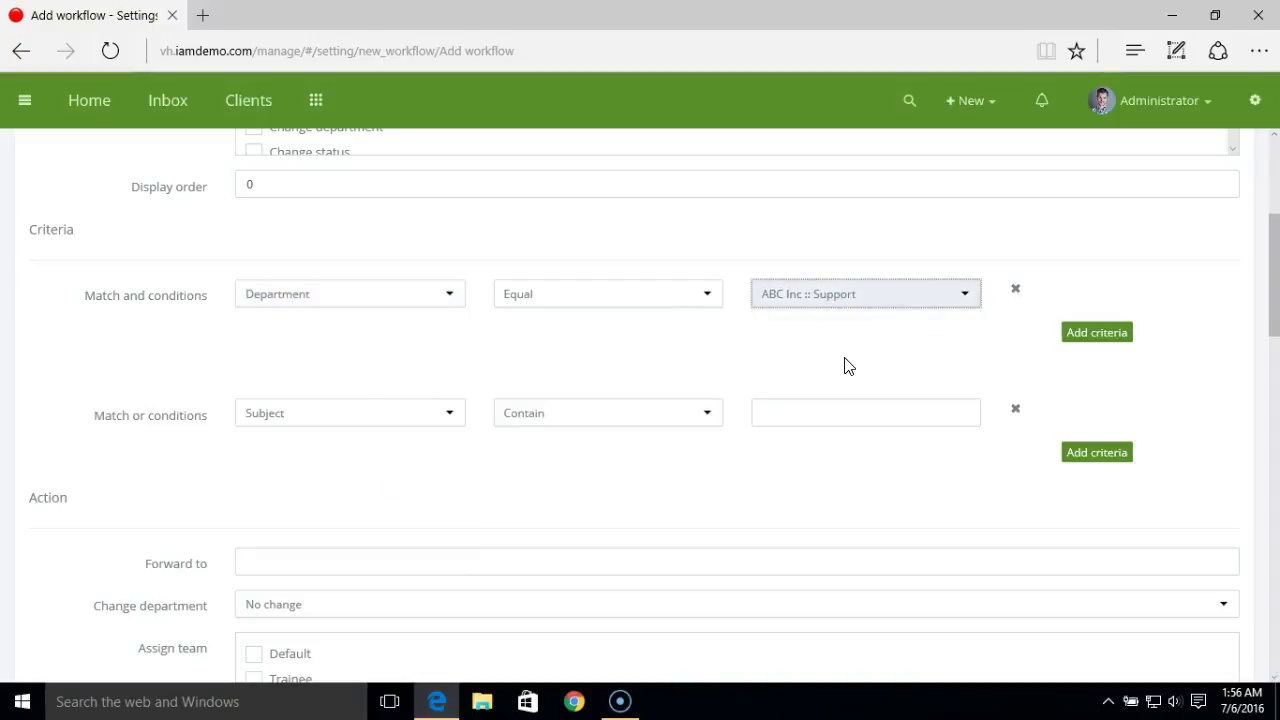
Step: Add a second match-and condition with Priority Equal Critical
click(1094, 336)
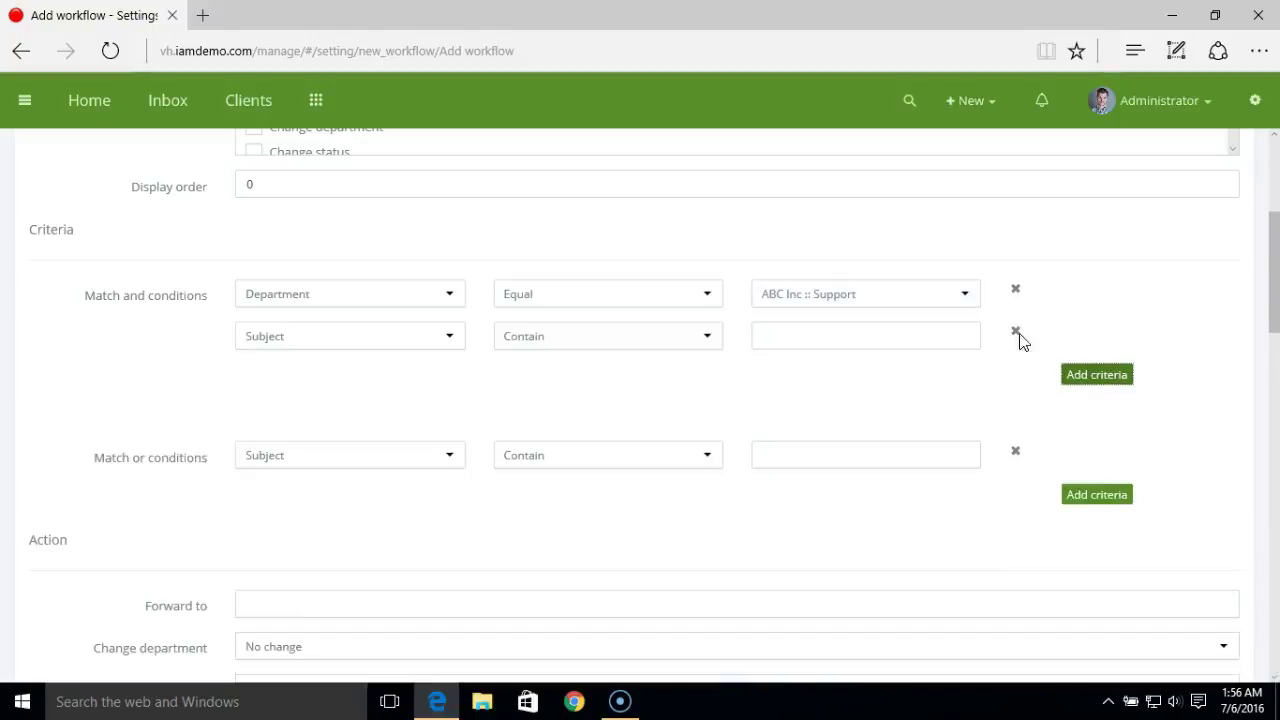
click(375, 338)
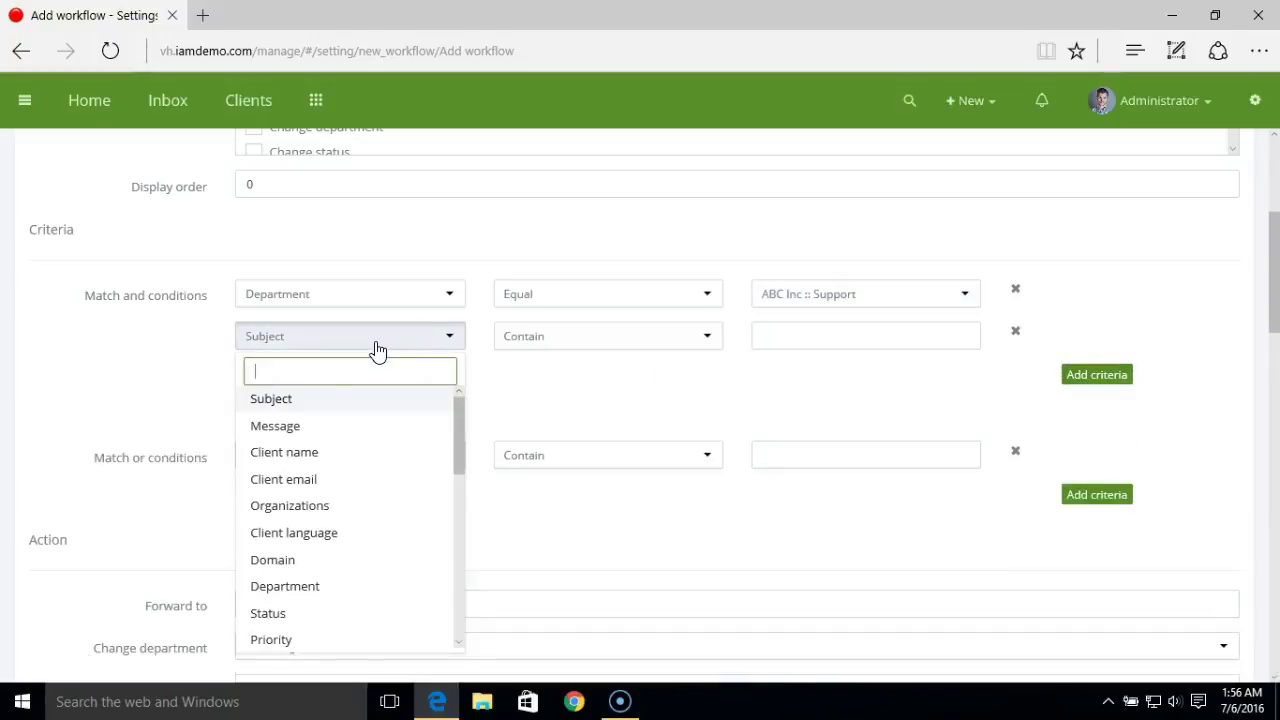
click(299, 642)
click(786, 331)
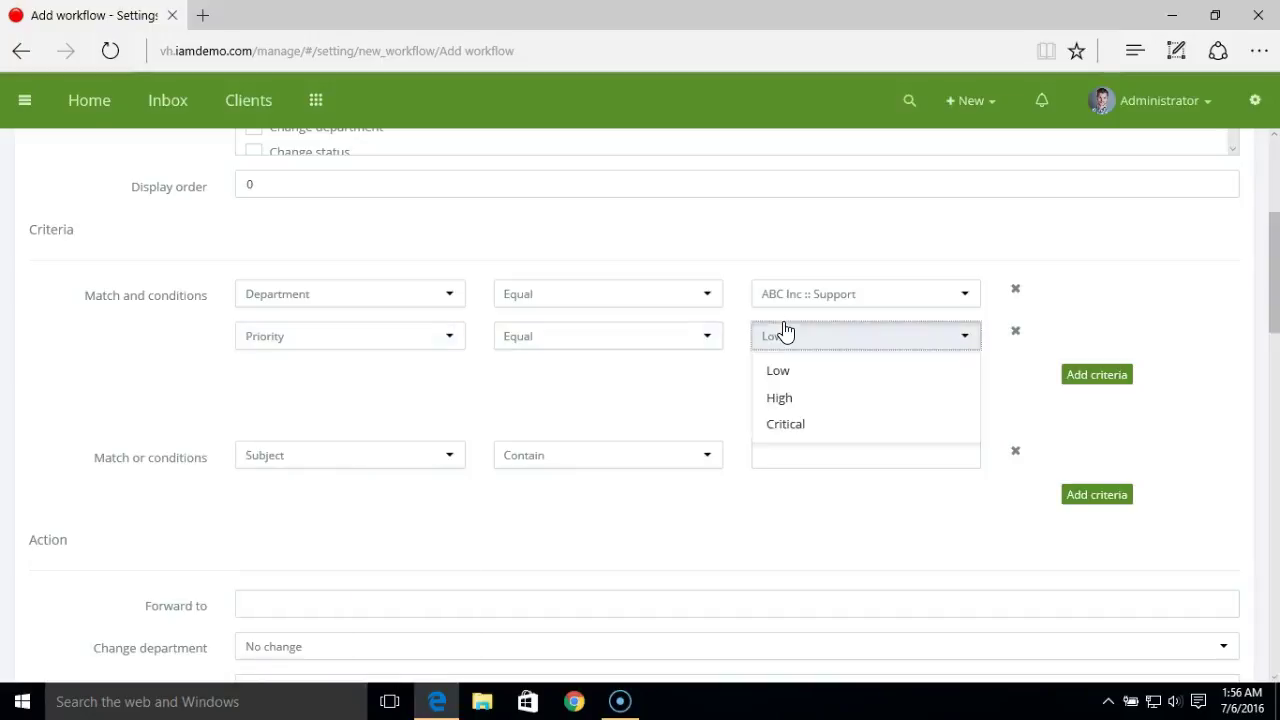
click(786, 424)
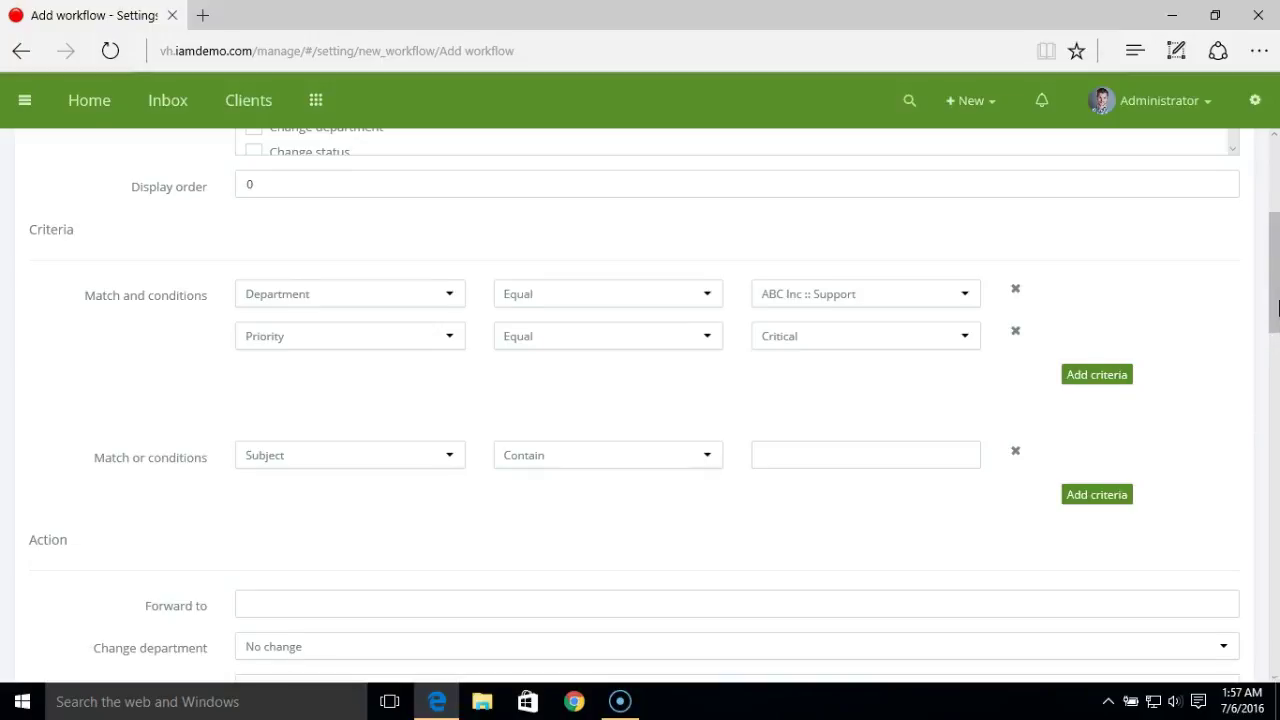
Step: Set the workflow's Apply SLA action to SLA plan 2 and save the workflow
drag(1277, 307, 1277, 342)
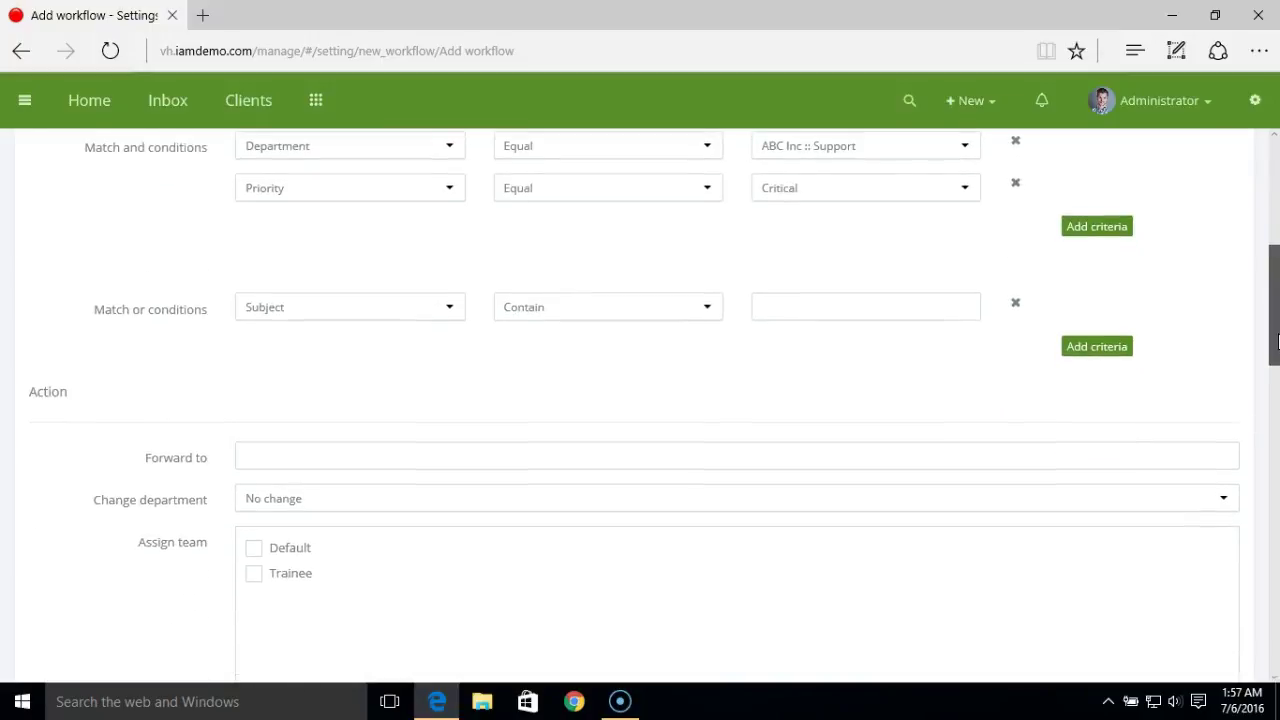
drag(1277, 342, 1276, 565)
click(309, 463)
click(300, 571)
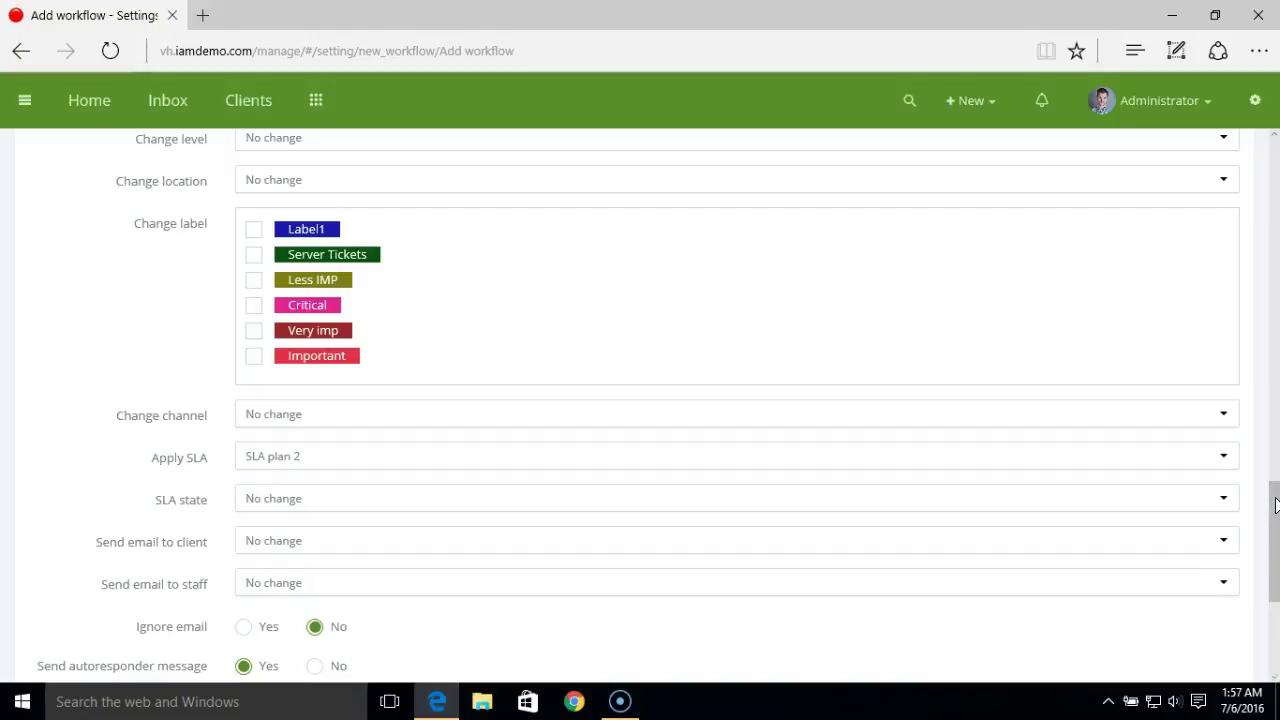
drag(1275, 505, 1276, 555)
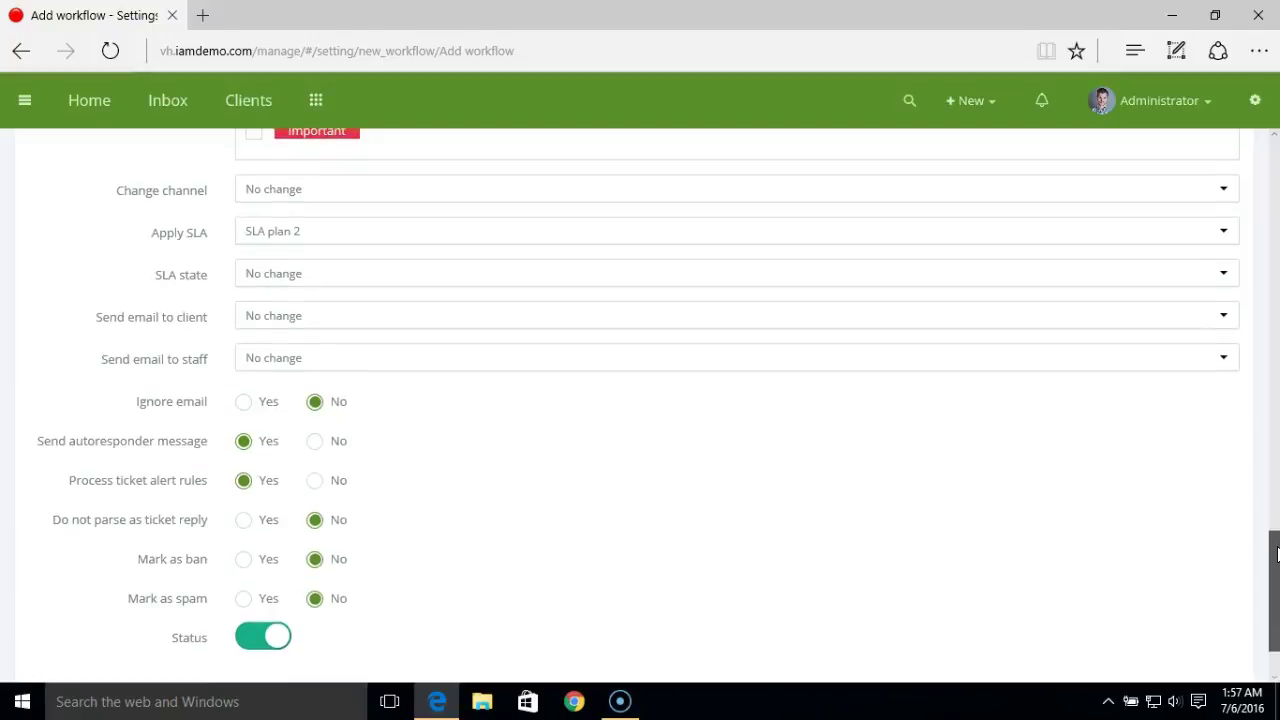
drag(1276, 555, 354, 631)
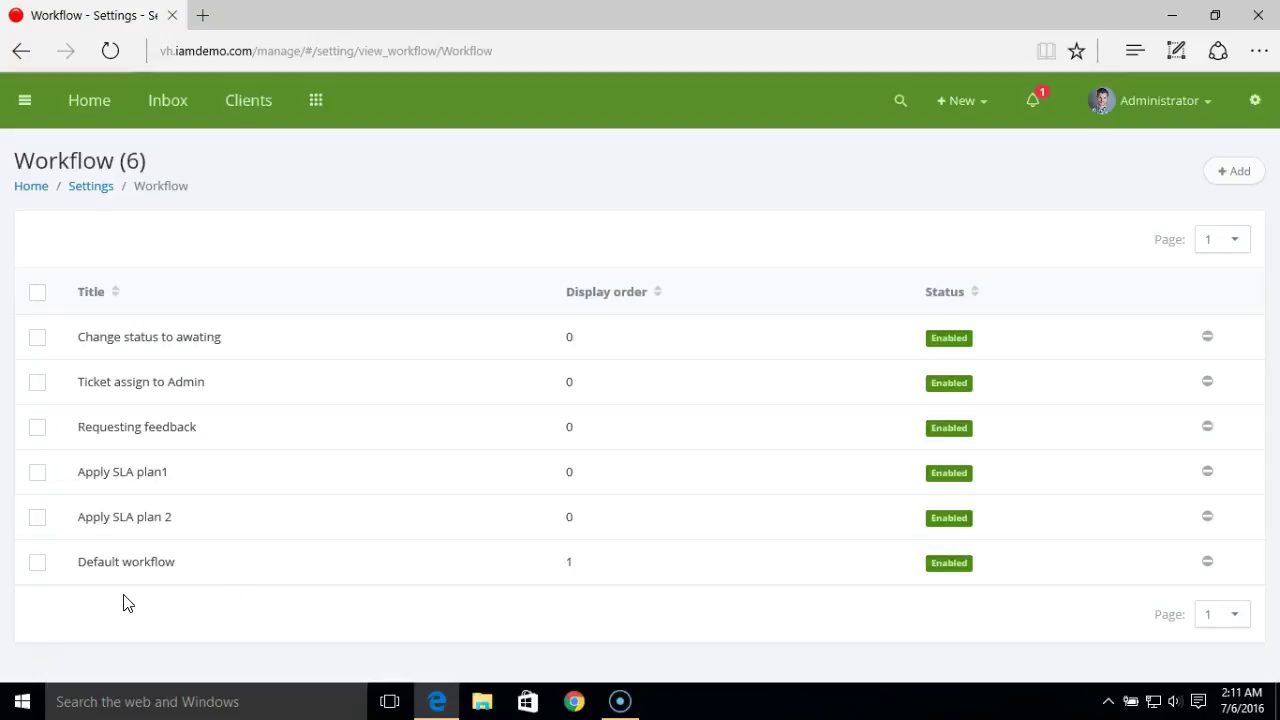
Step: Disable the workflows Apply SLA plan1 and Default workflow together
click(37, 563)
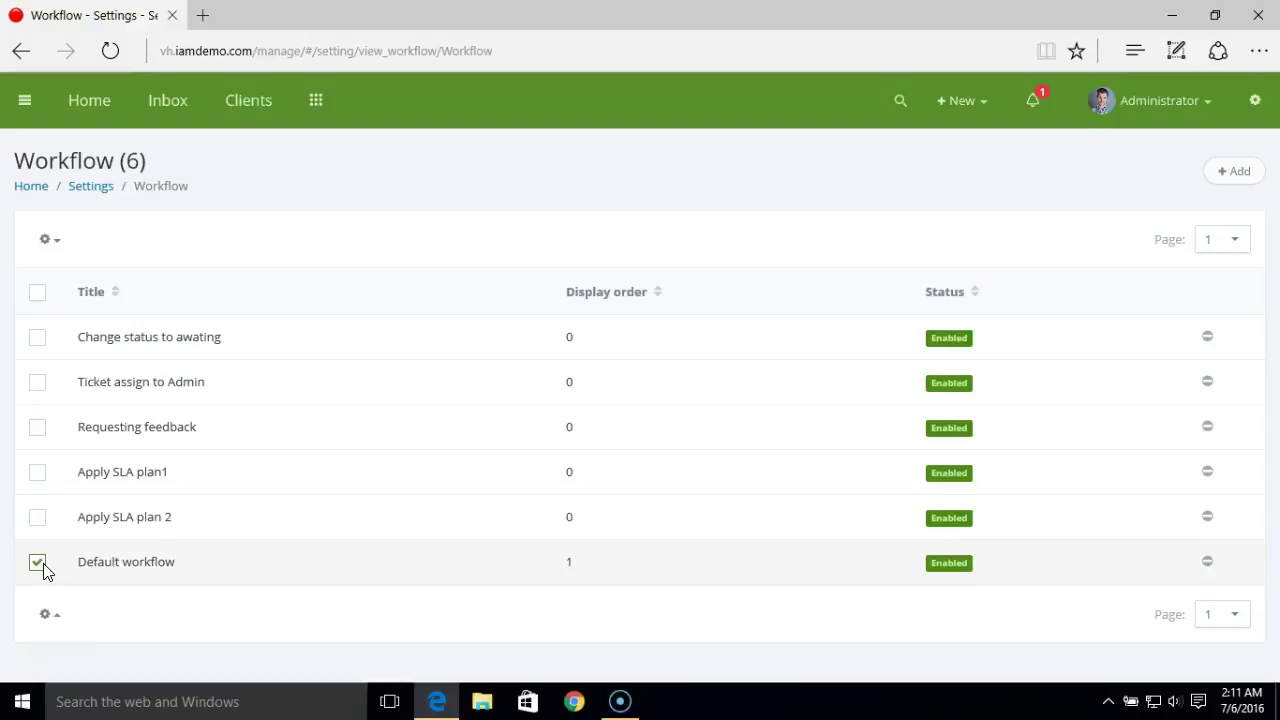
click(37, 473)
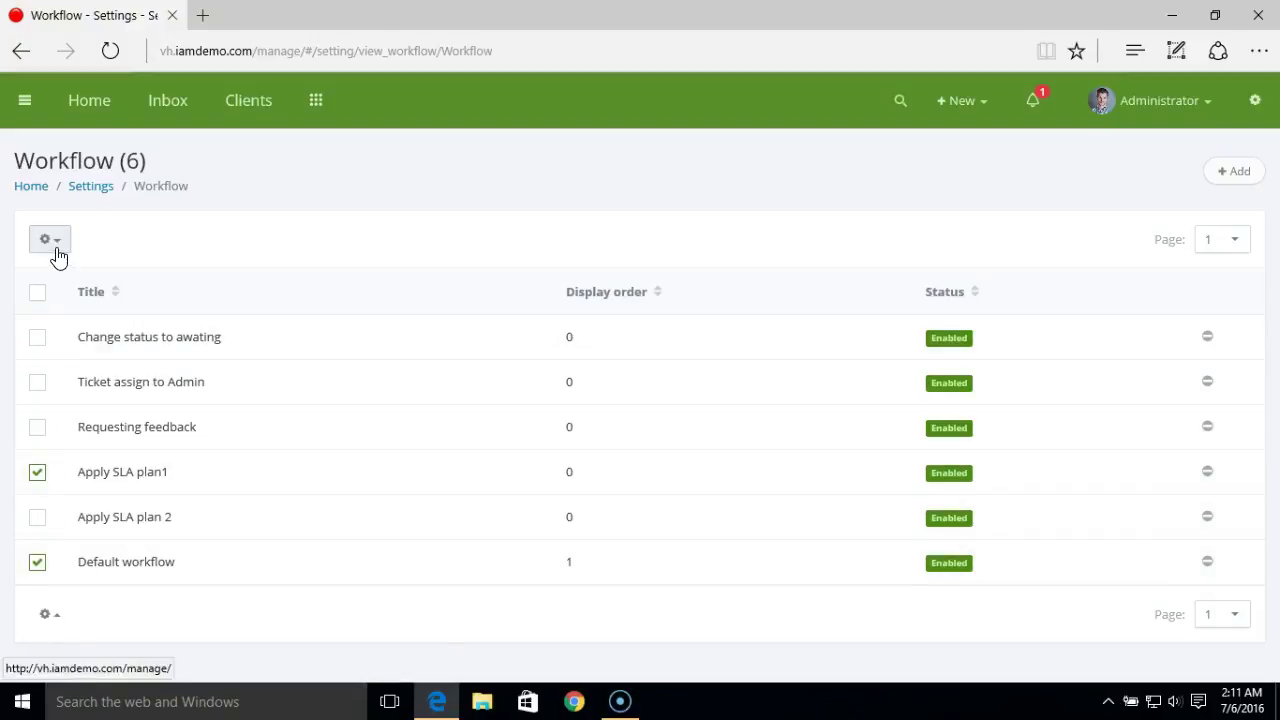
click(52, 246)
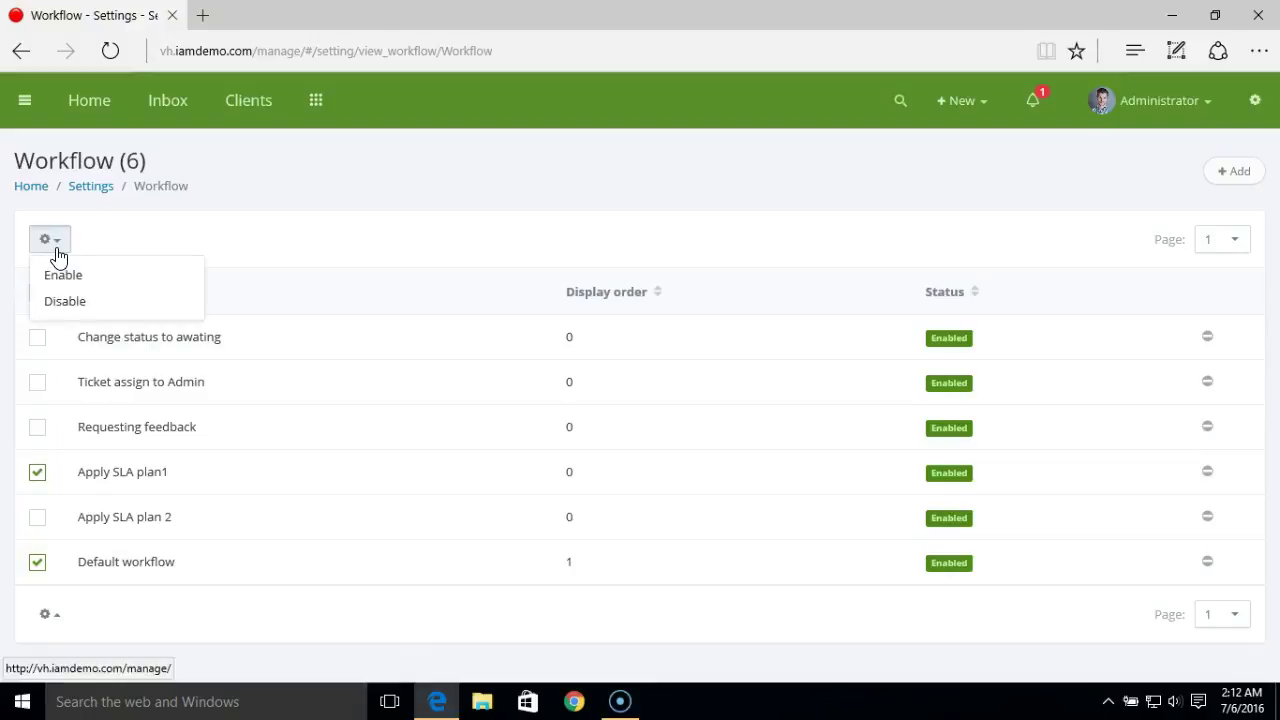
click(93, 310)
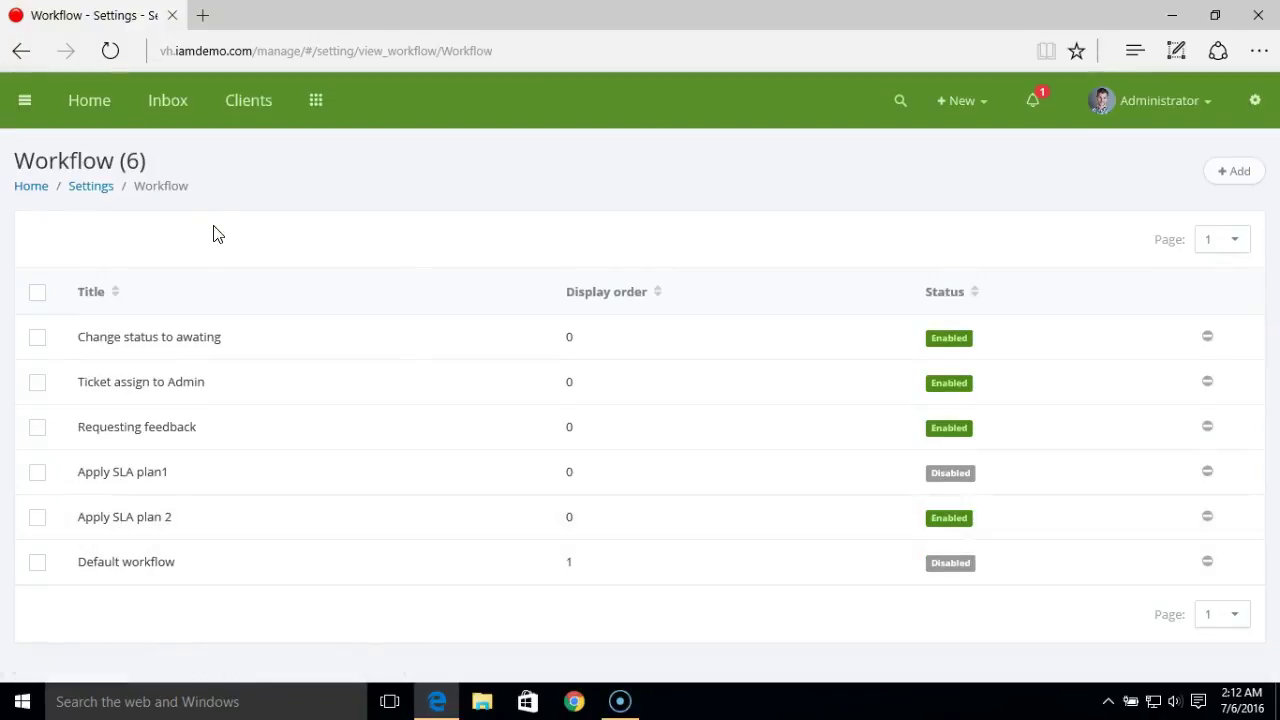
Step: Log in to the client portal as the last listed client and open the ticket submission form
click(245, 118)
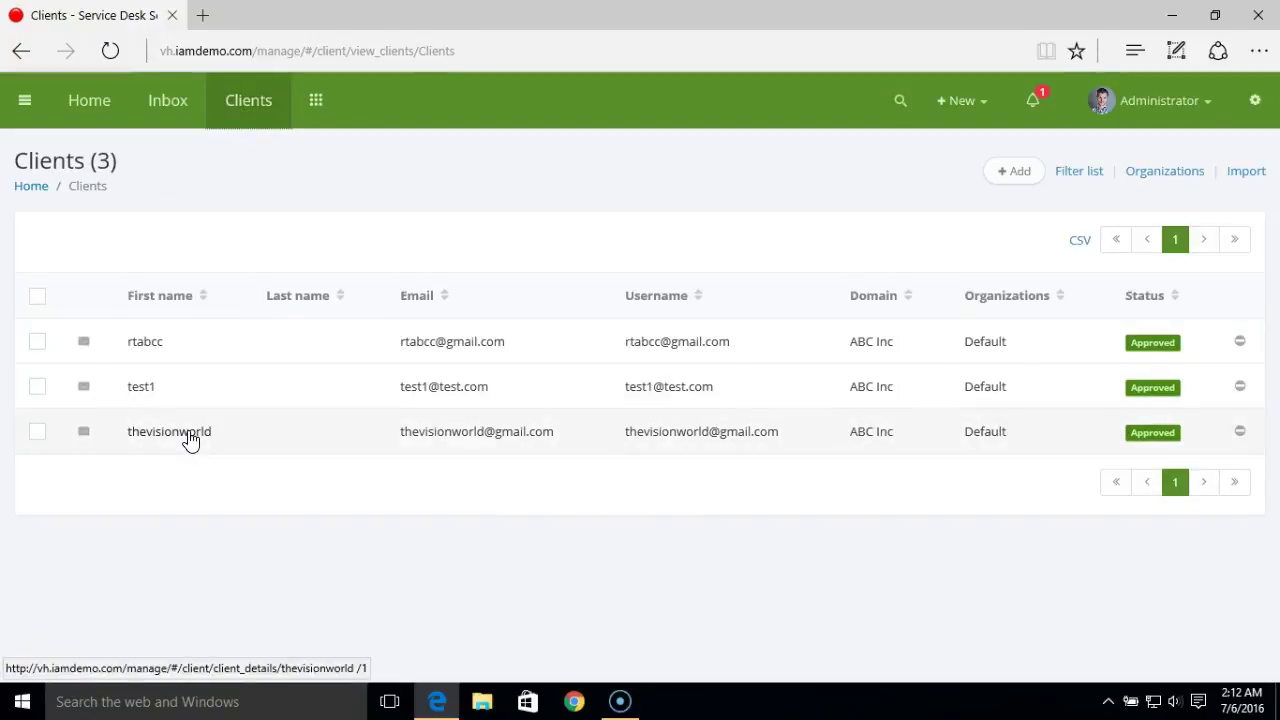
click(192, 440)
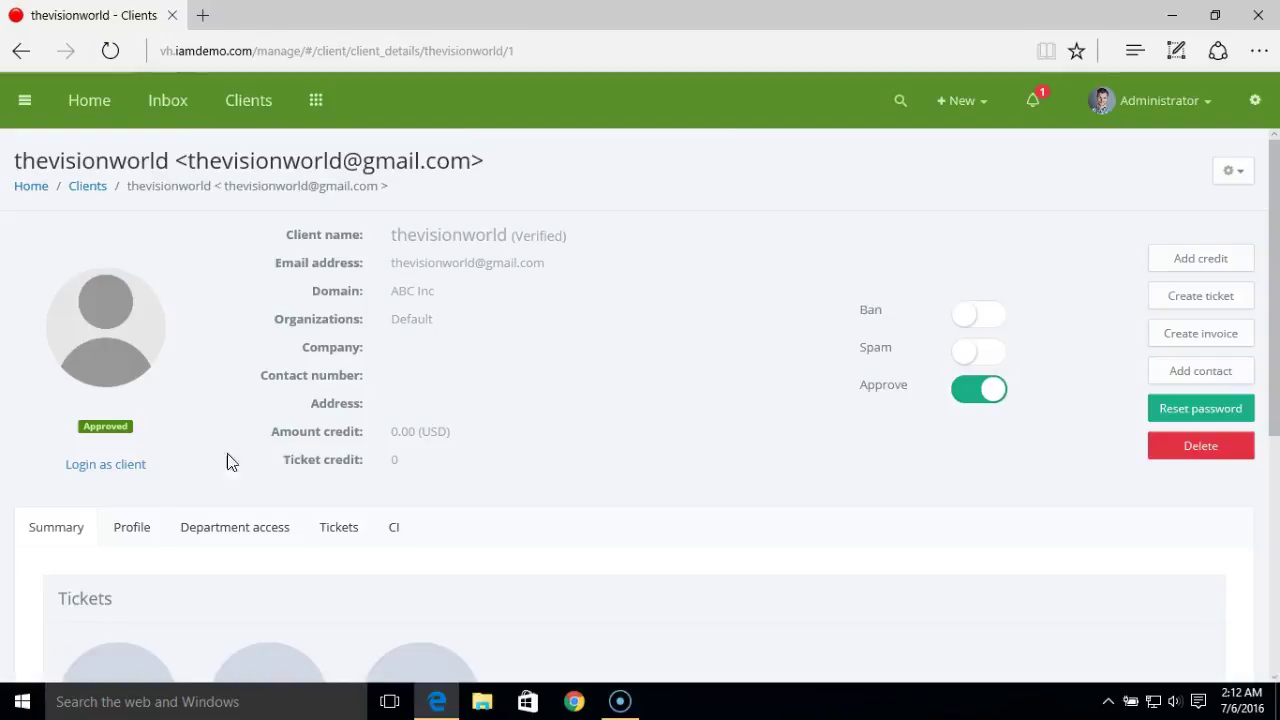
click(119, 476)
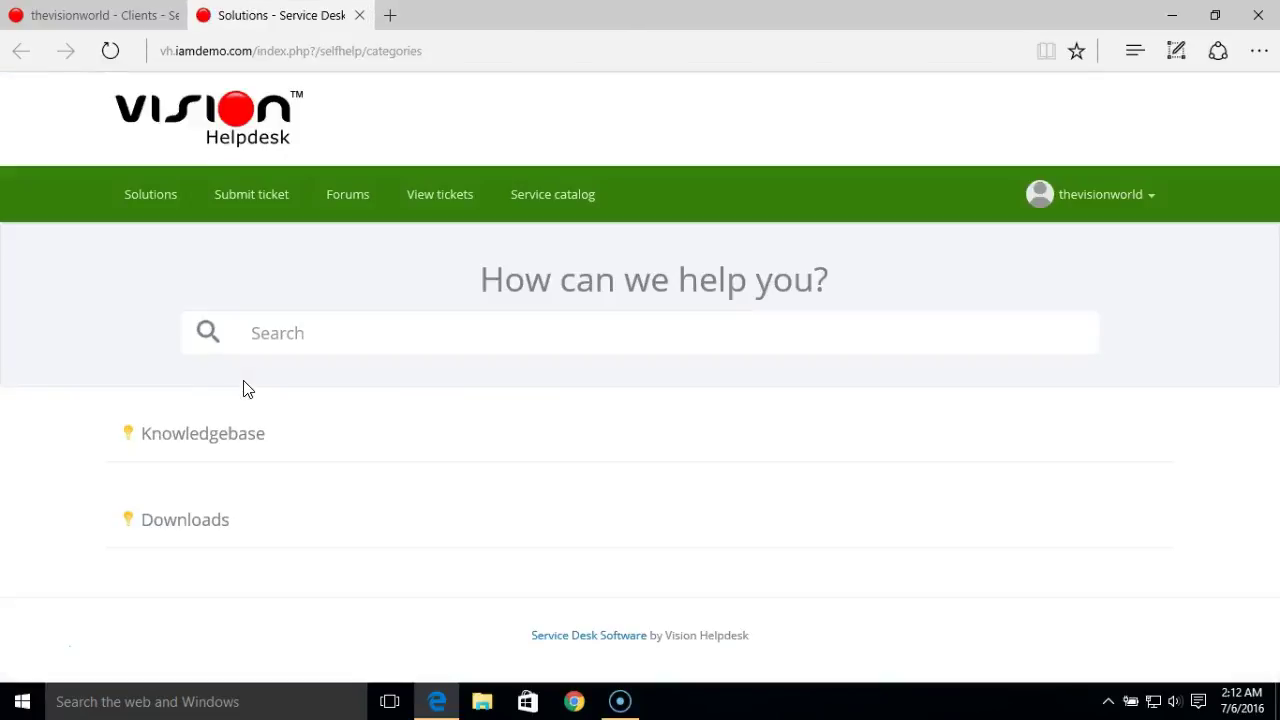
click(257, 212)
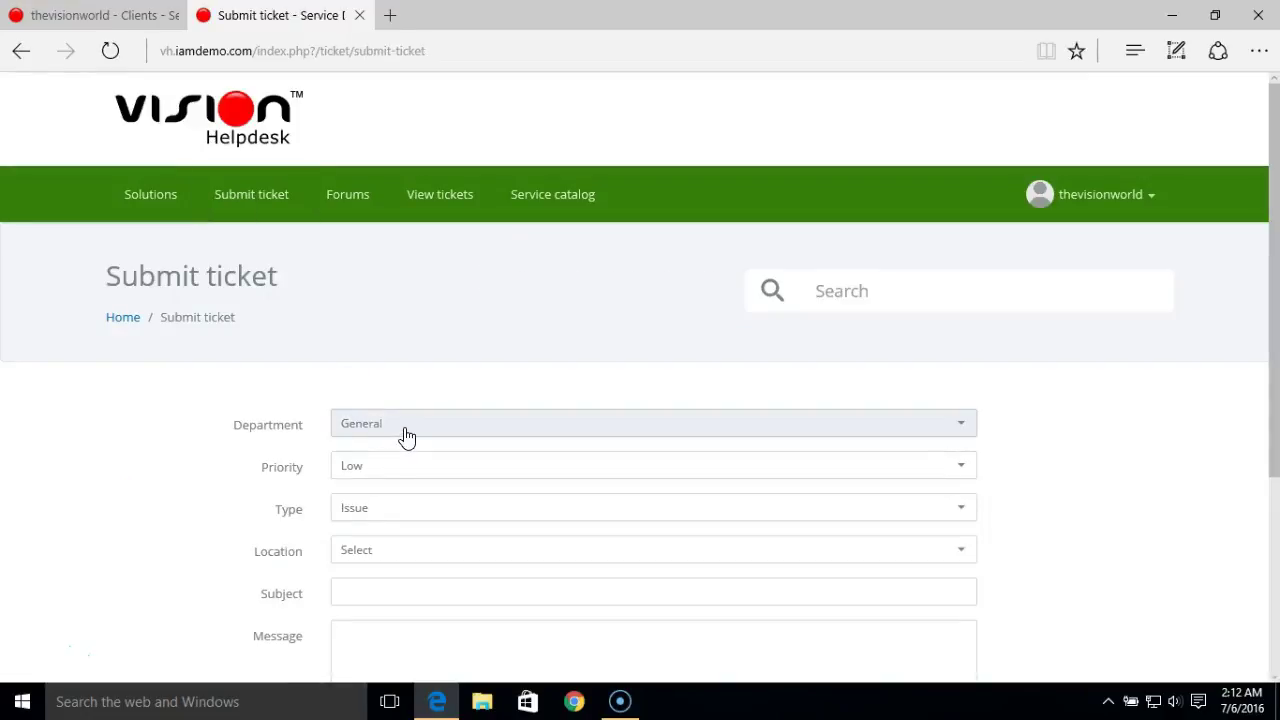
Step: Set the new ticket's department to Support and its priority to Critical
click(405, 436)
click(405, 487)
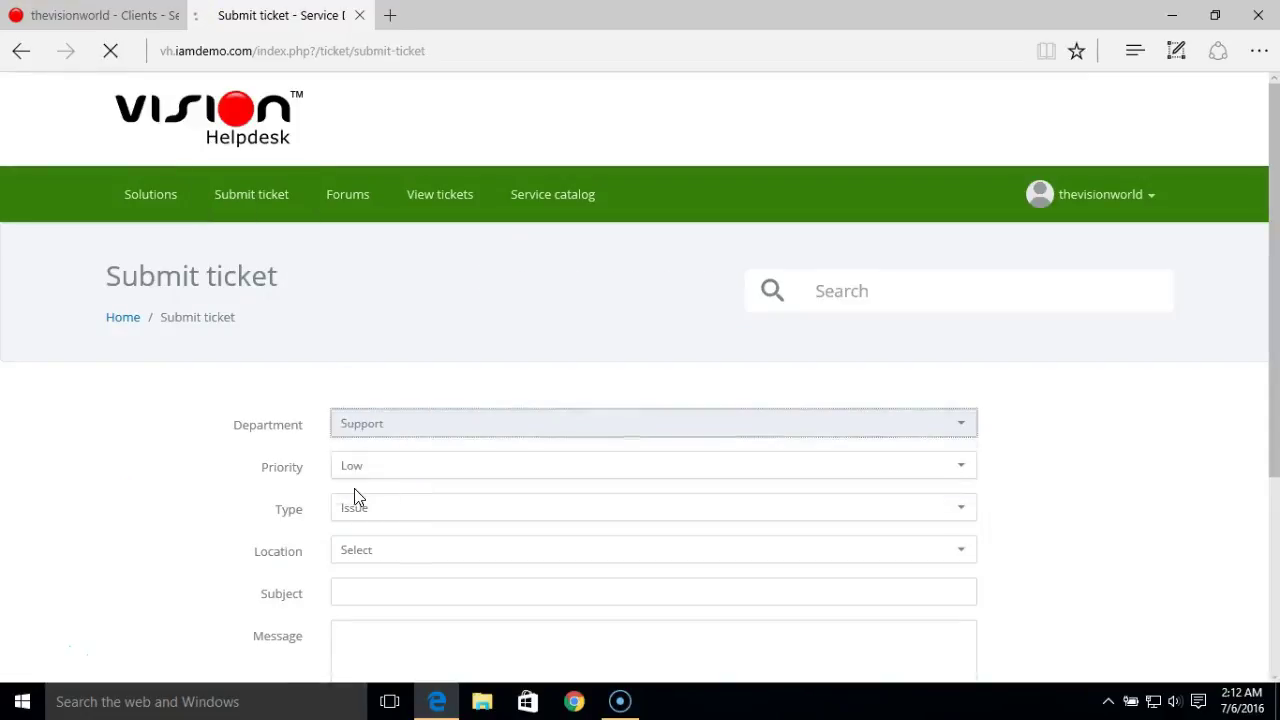
click(417, 478)
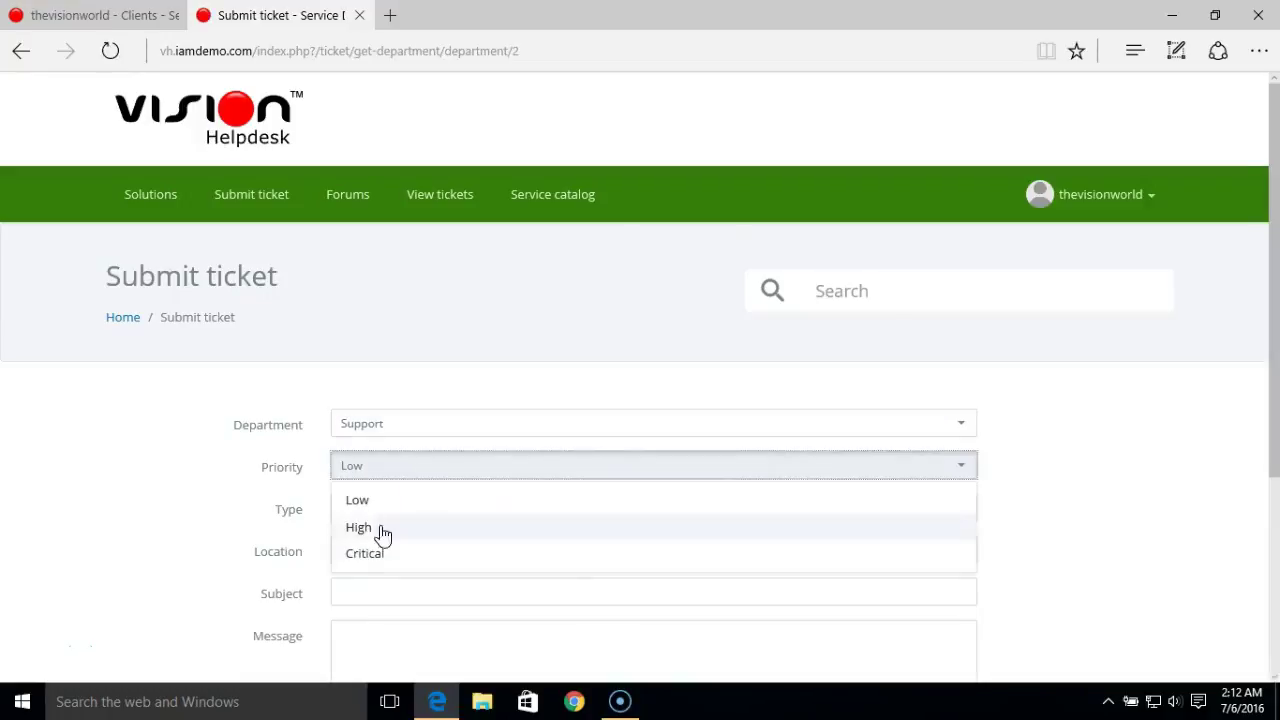
click(394, 558)
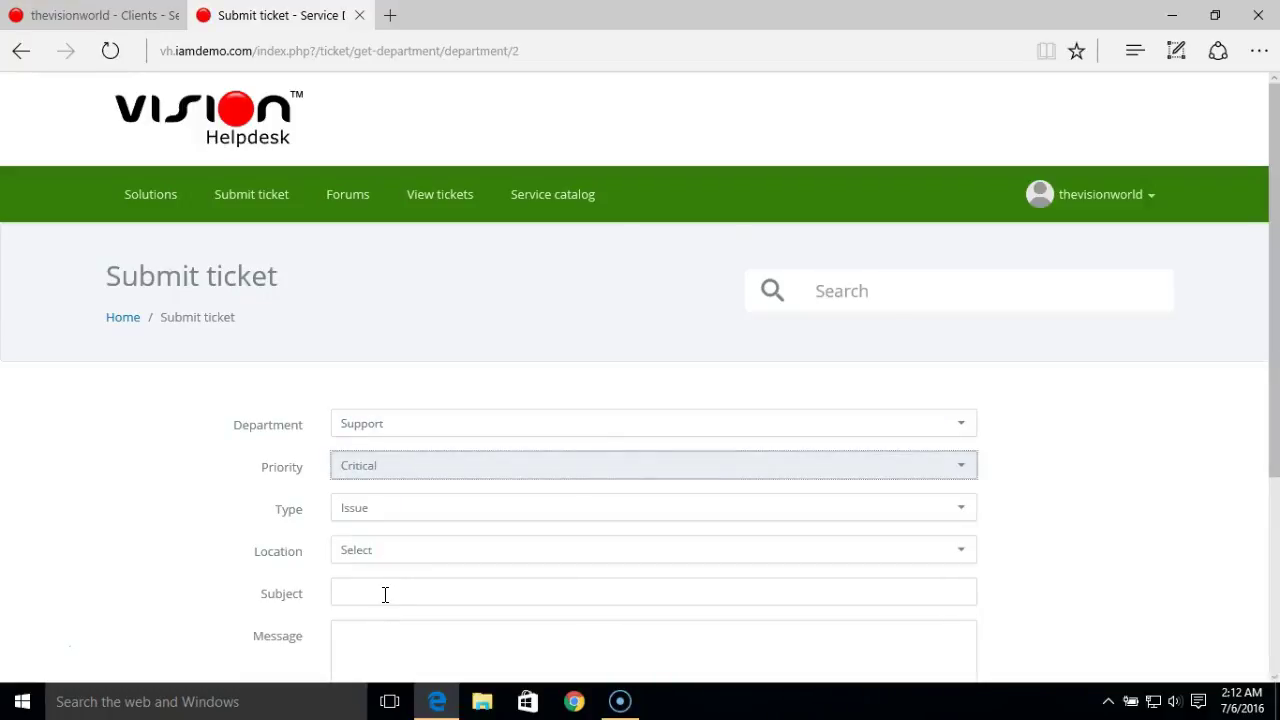
Step: Enter "This is test ticket" as both the subject and the message, and submit the ticket
click(384, 594)
text(This is test ticket)
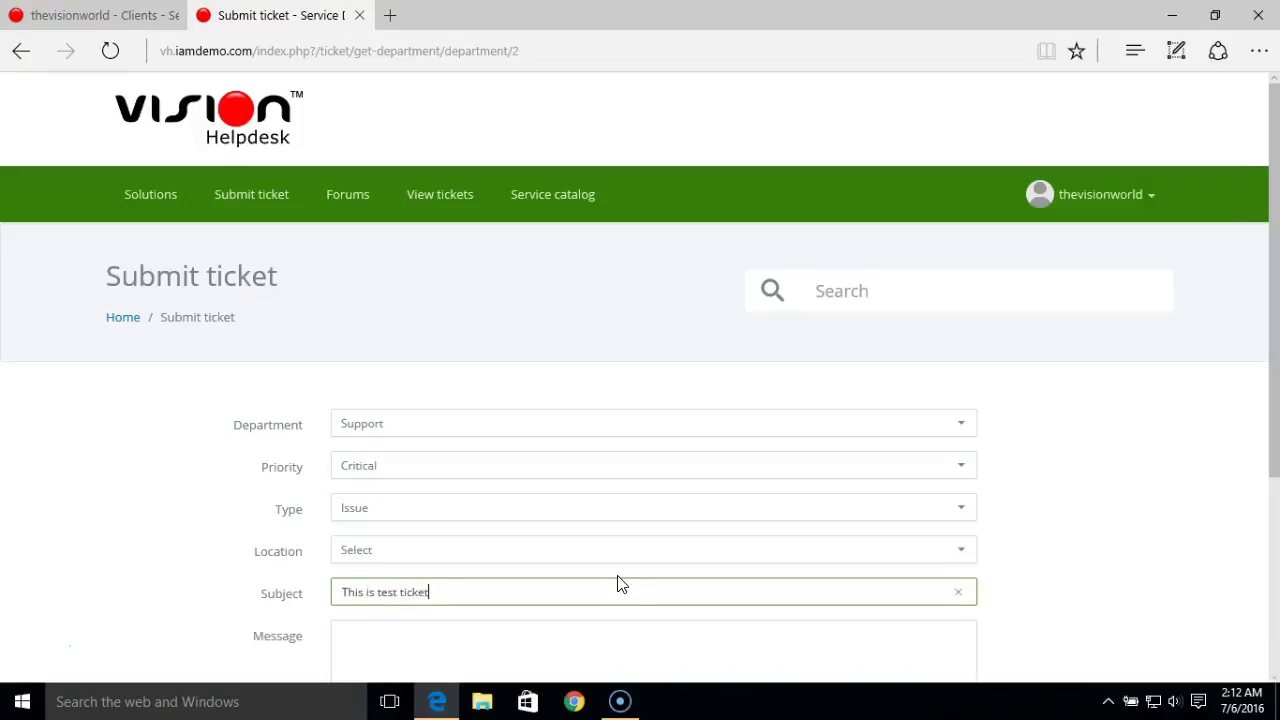
key(ctrl+a)
key(ctrl+c)
click(380, 634)
key(ctrl+v)
drag(1275, 410, 1277, 547)
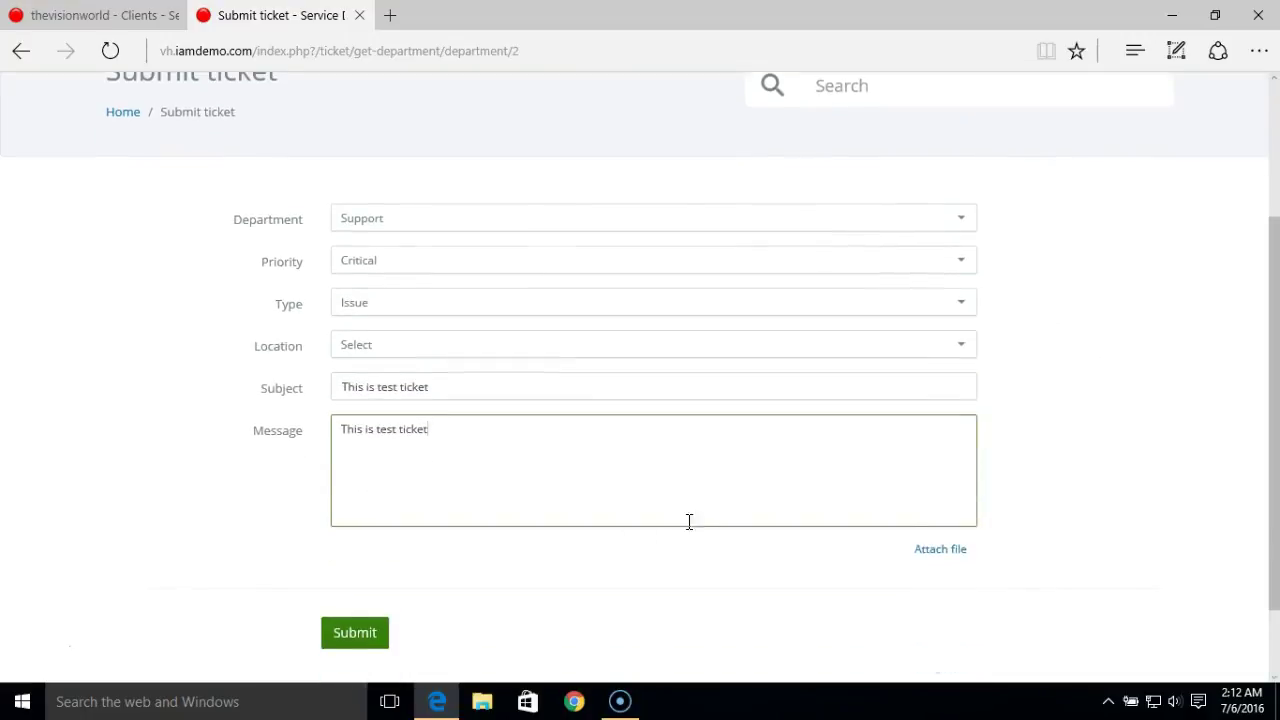
click(371, 642)
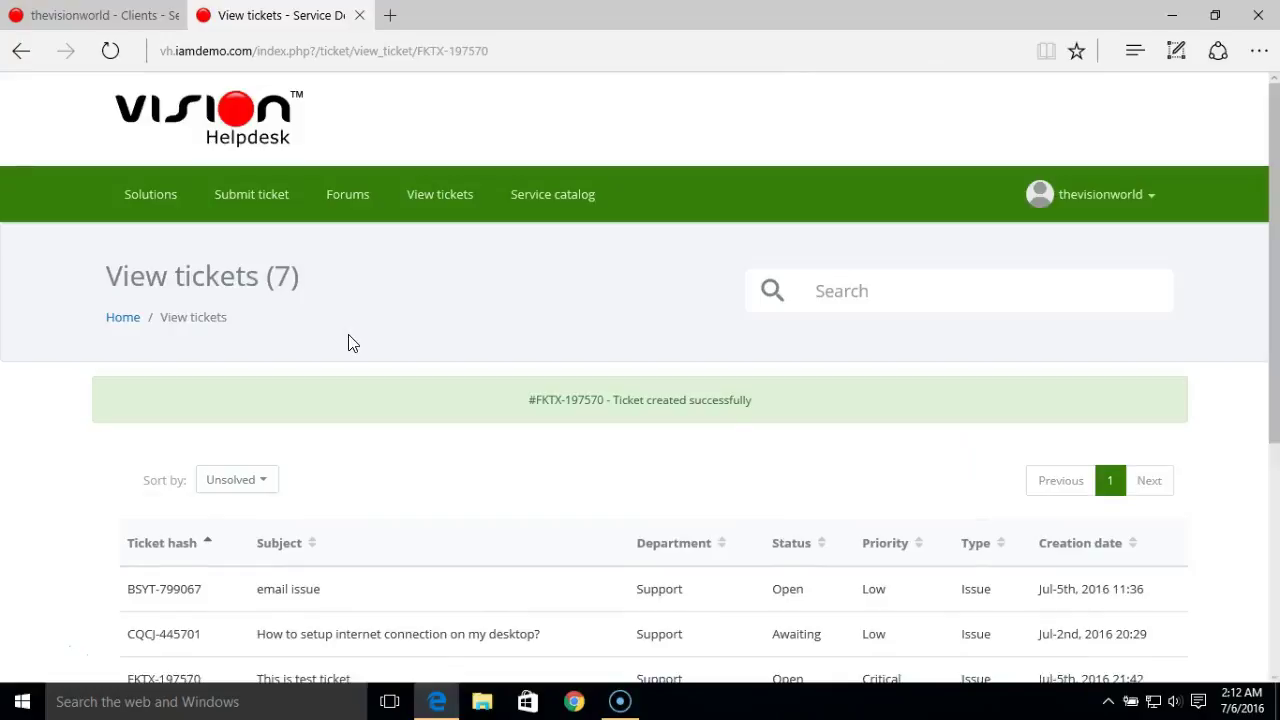
Step: Return to the staff side and open the newly submitted test ticket from the inbox to check its SLA plan
click(40, 15)
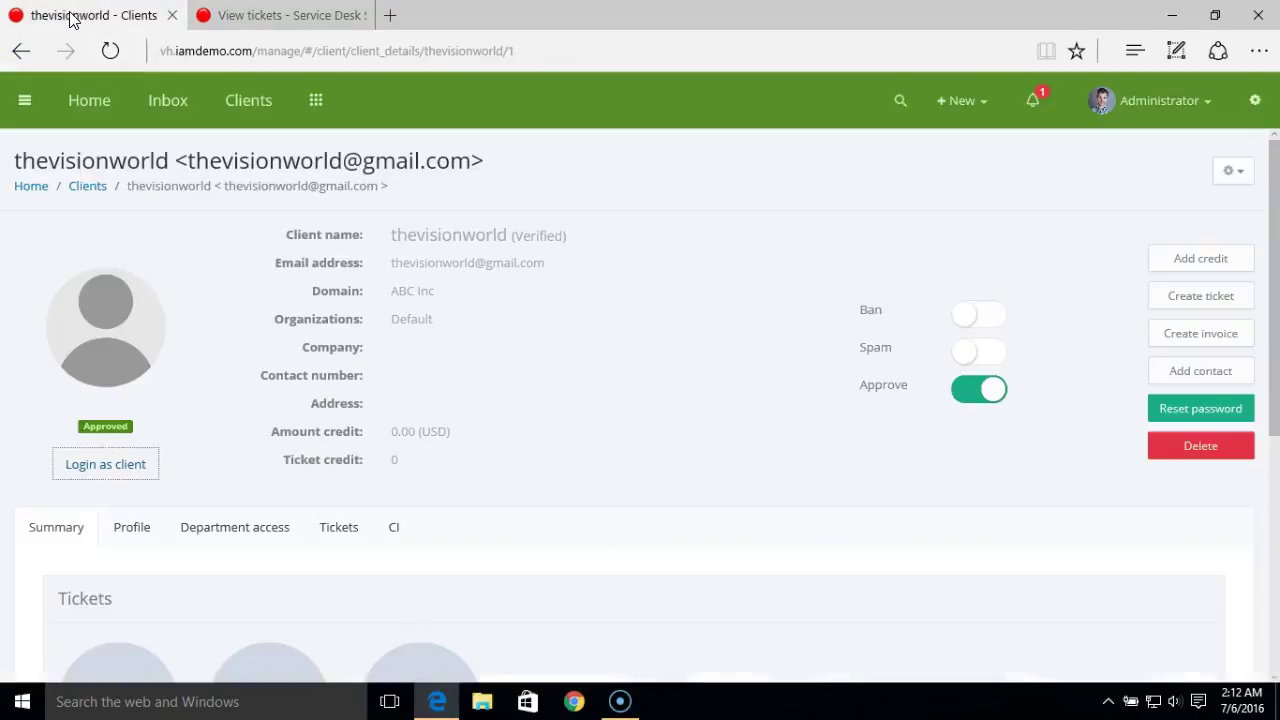
click(178, 108)
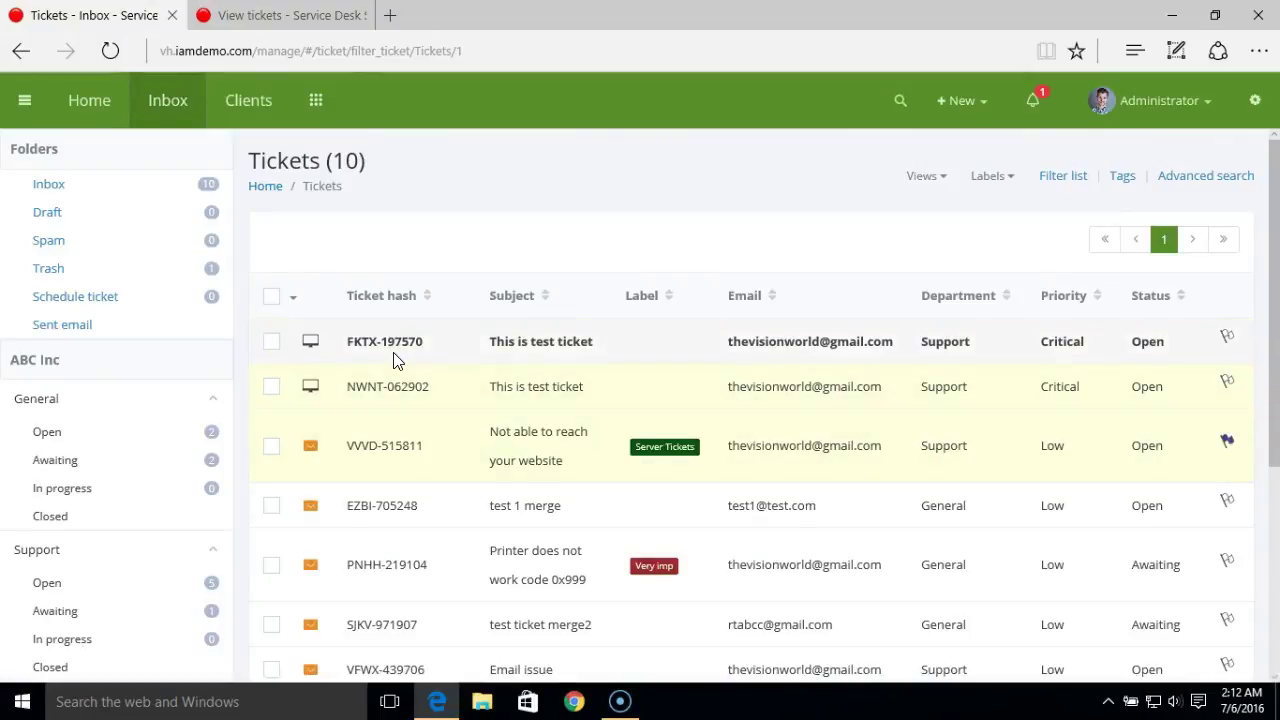
click(392, 343)
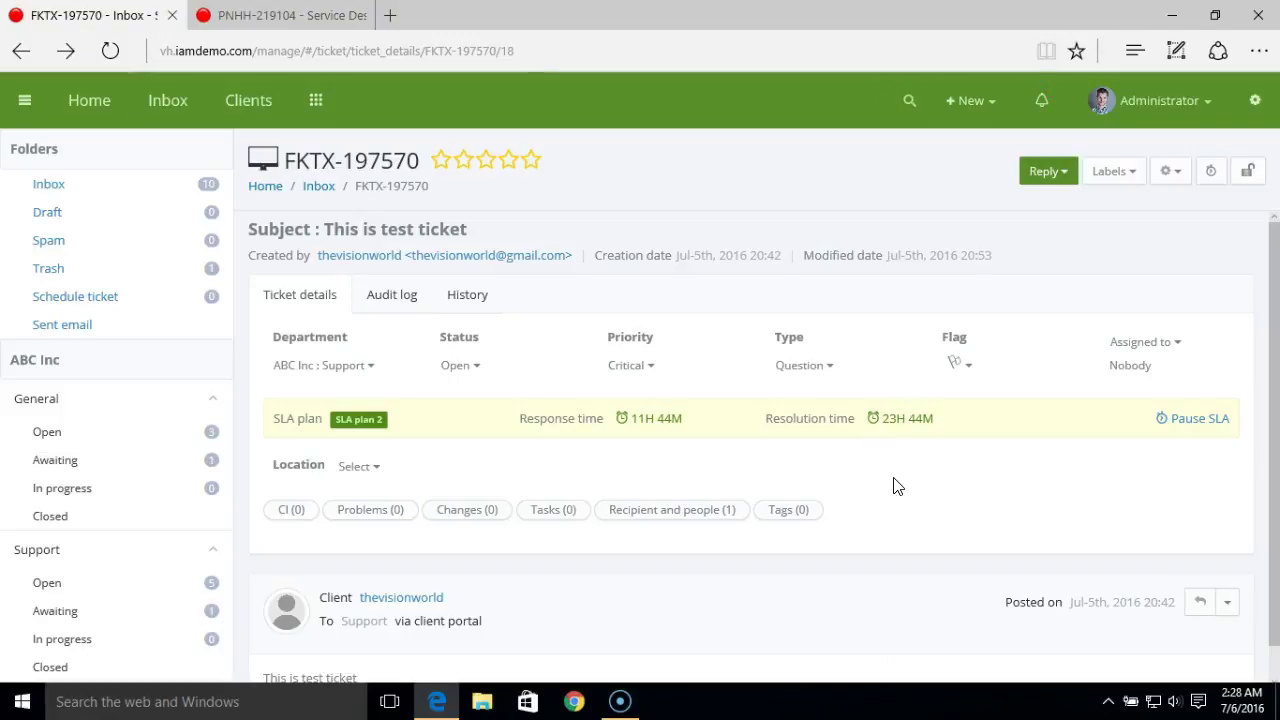
Step: Examine the SLA plans that can be applied manually to the ticket, leaving the Apply SLA dialog without updating
click(1168, 176)
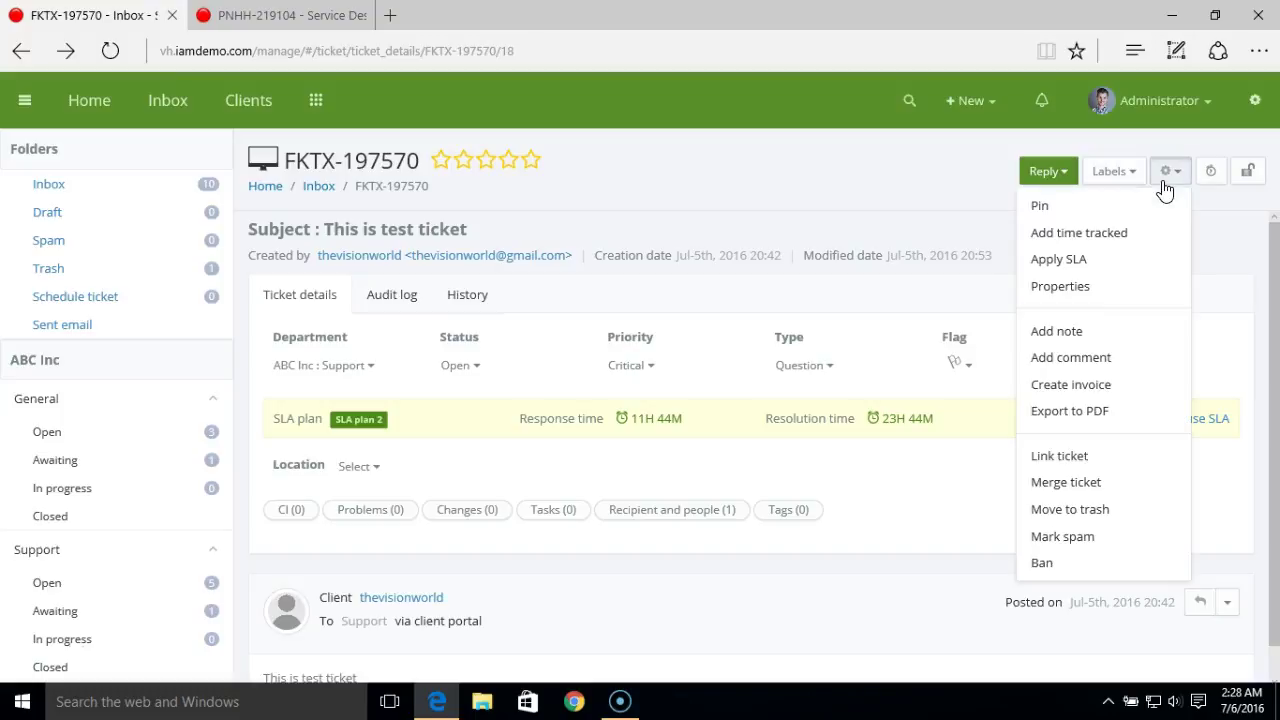
click(1120, 270)
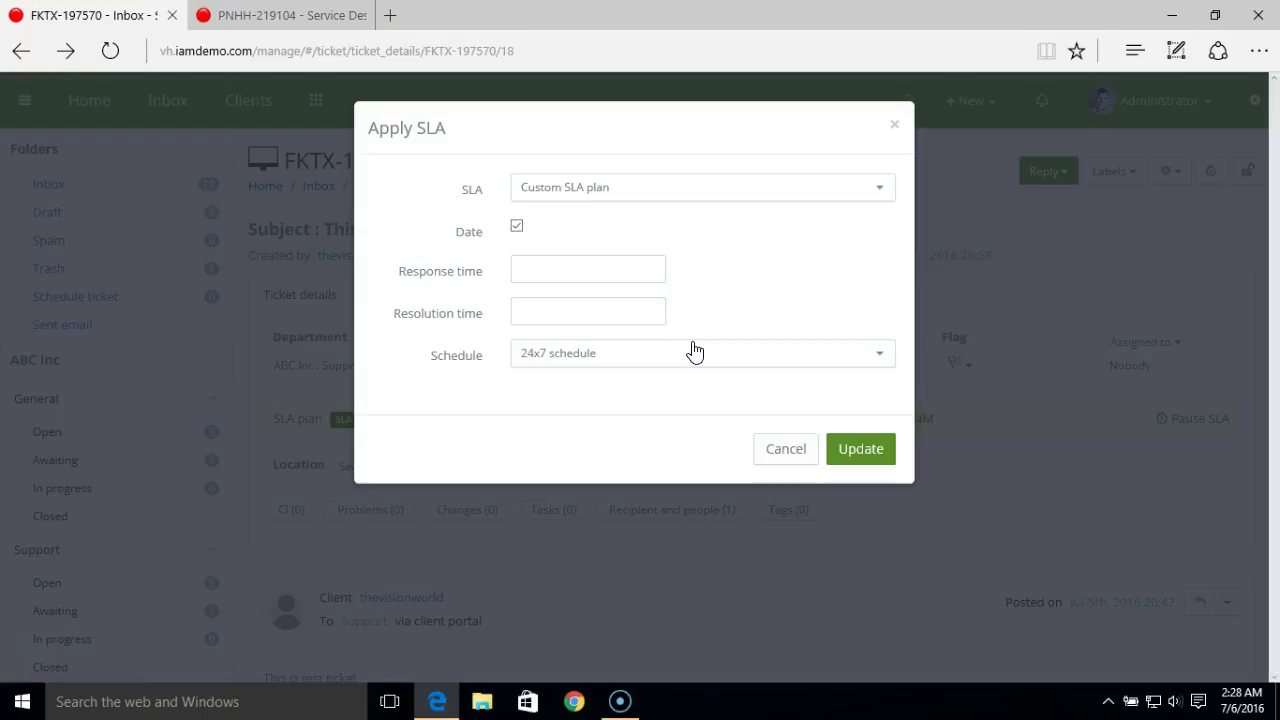
click(654, 202)
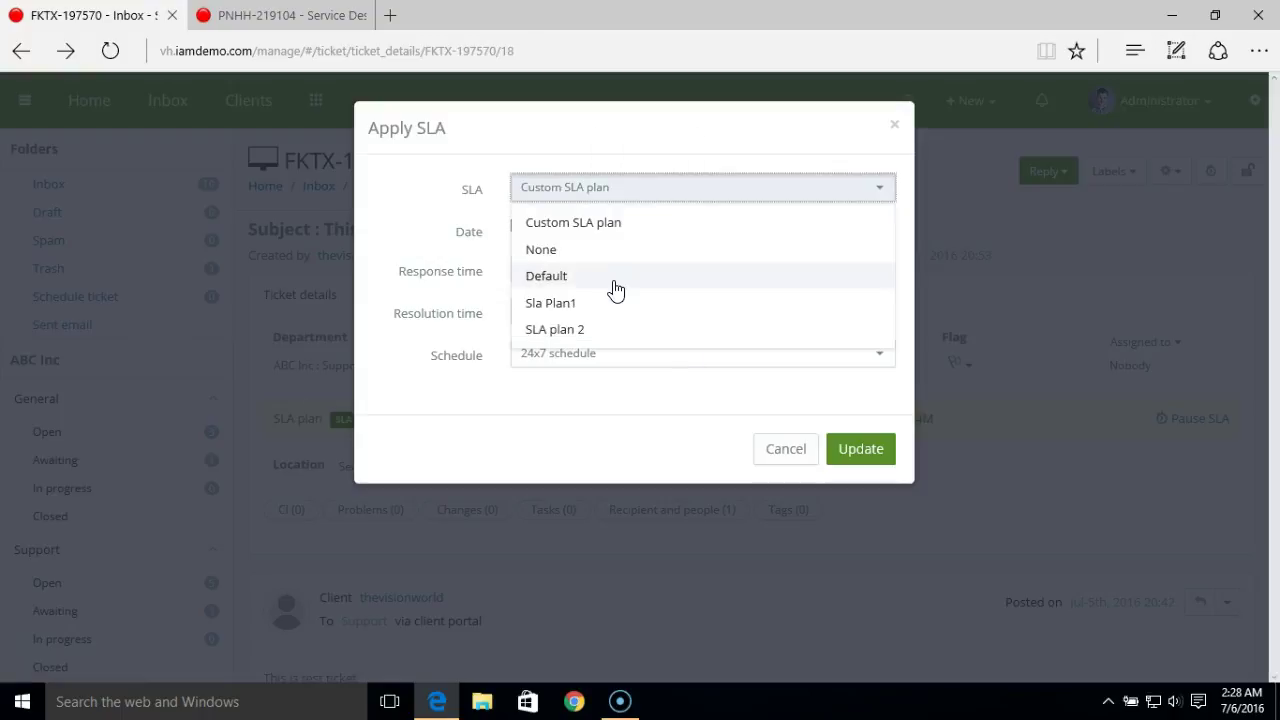
click(647, 155)
click(786, 451)
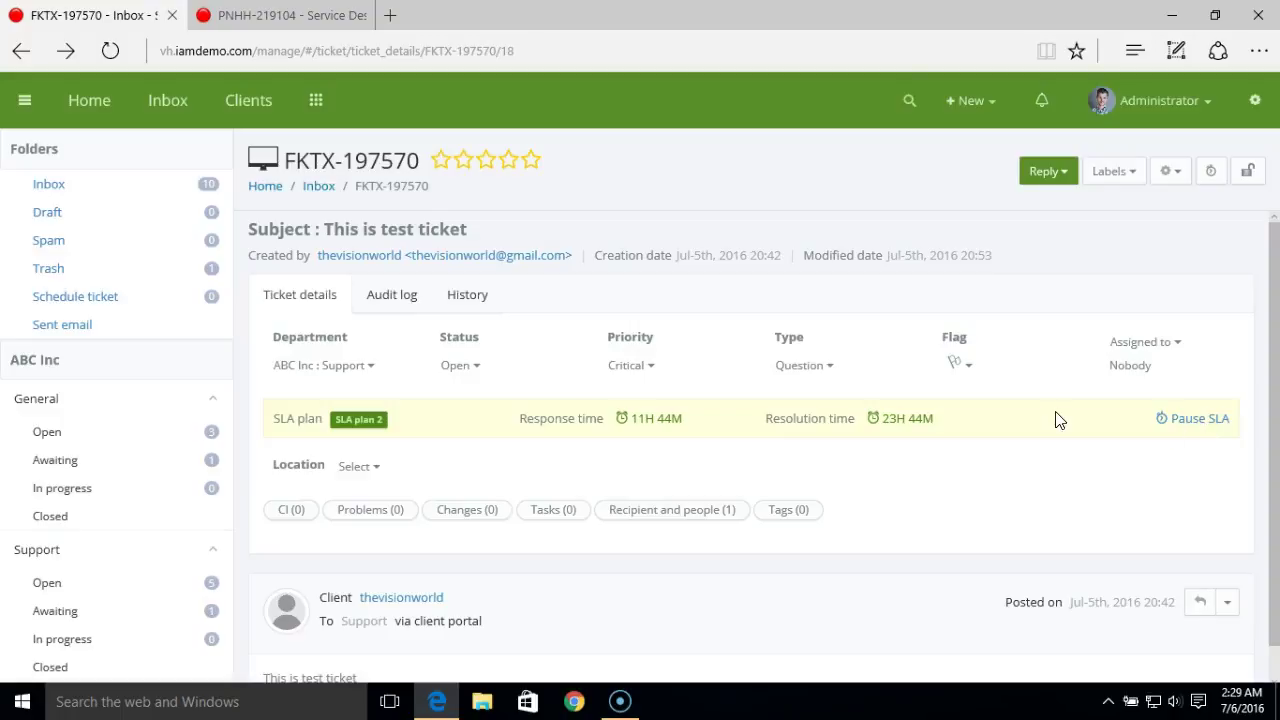
Step: Return to the ticket list and examine the bulk Apply SLA option for the "Not able to reach your website" ticket, leaving it unselected
click(322, 188)
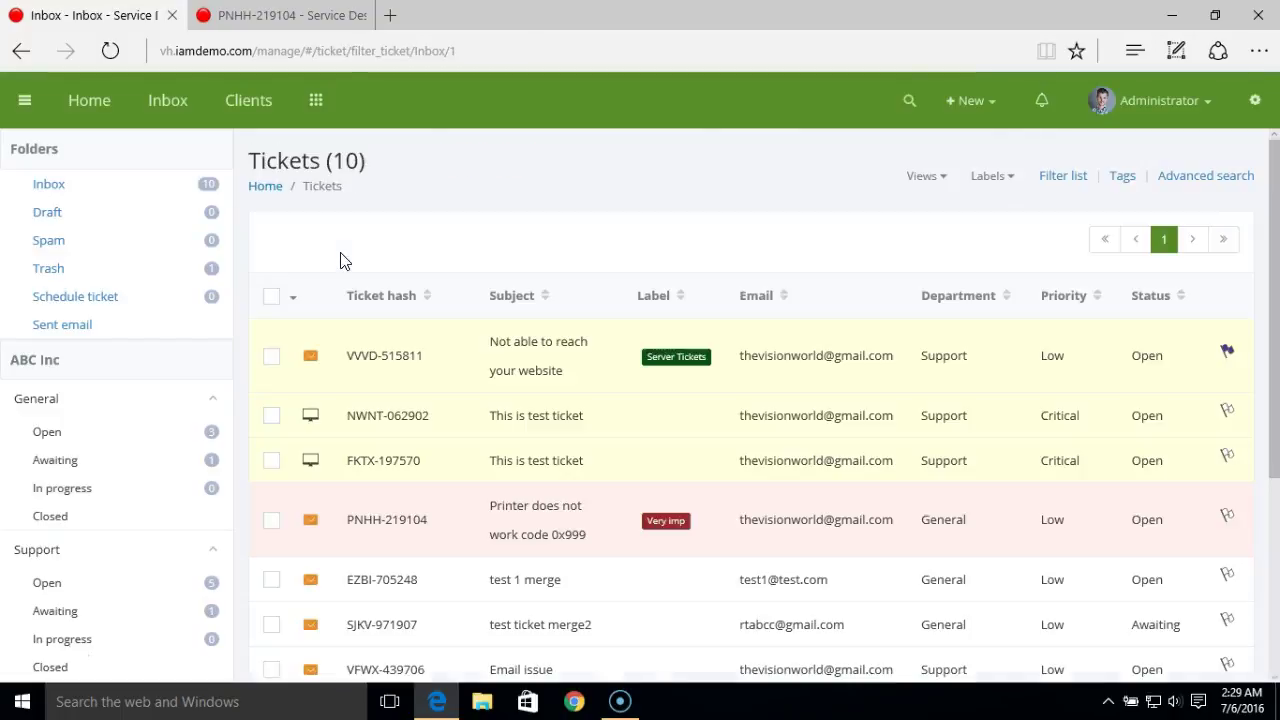
click(271, 357)
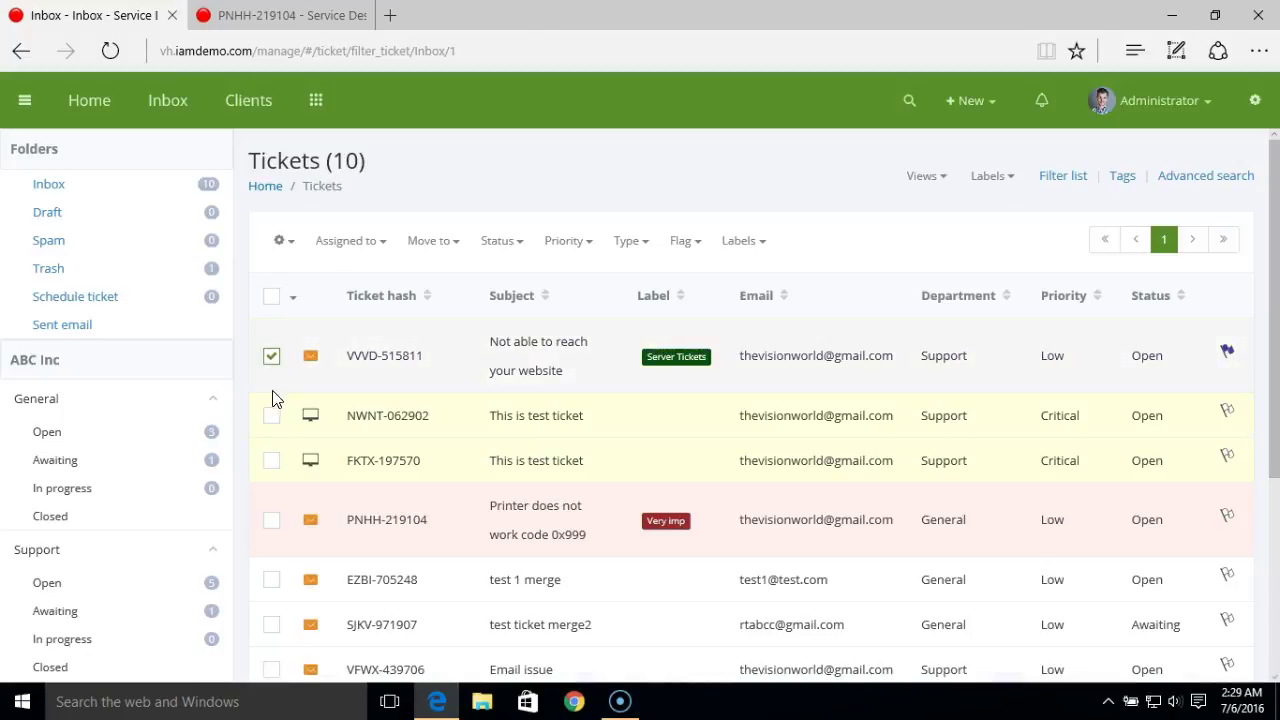
click(283, 242)
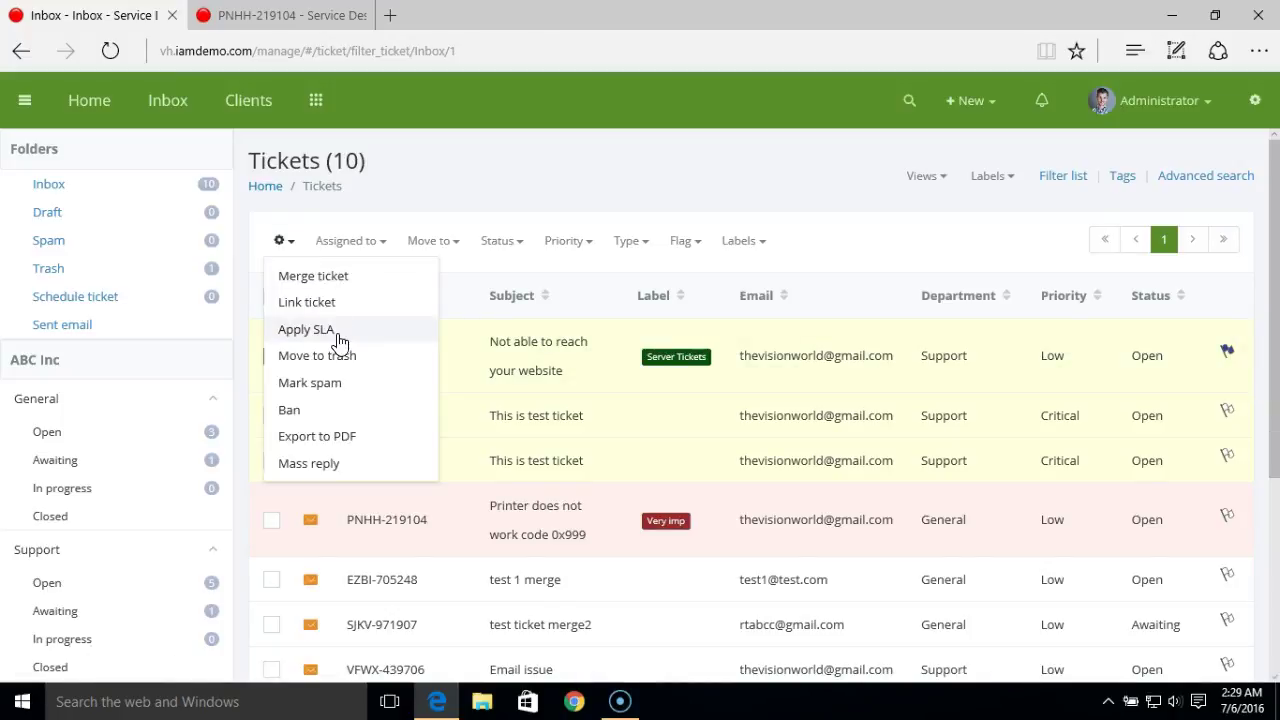
click(408, 191)
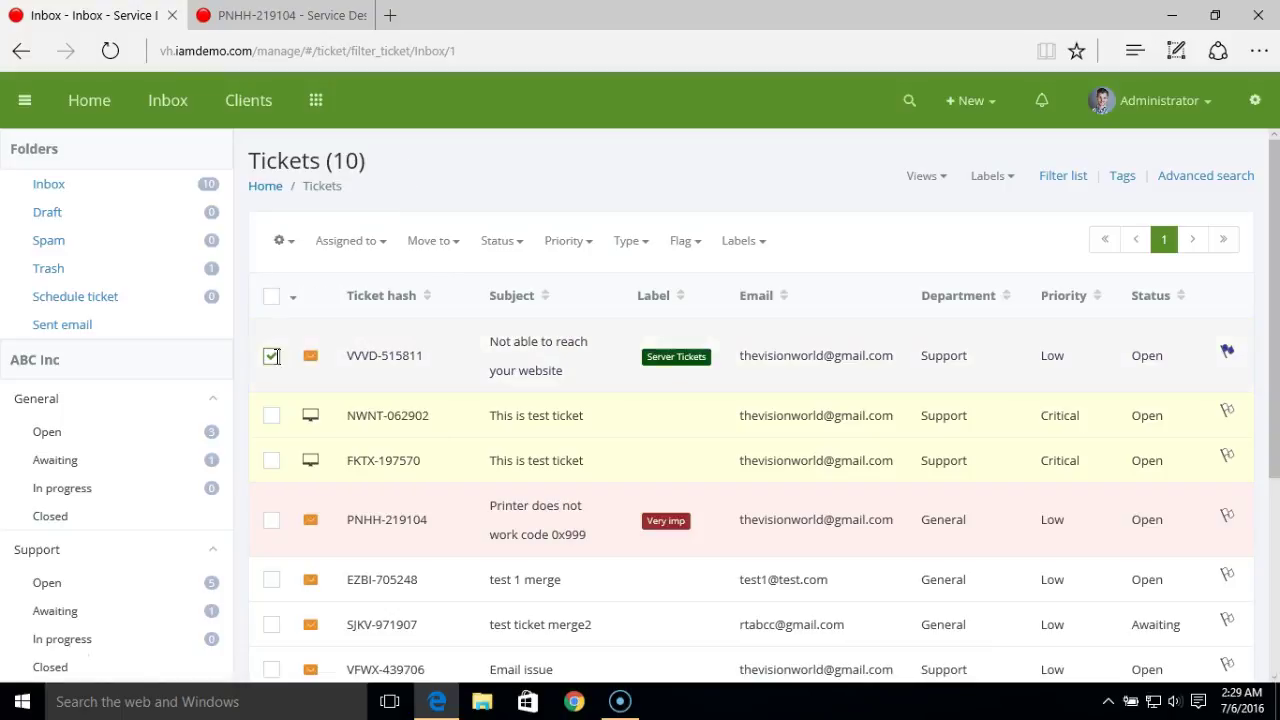
click(271, 357)
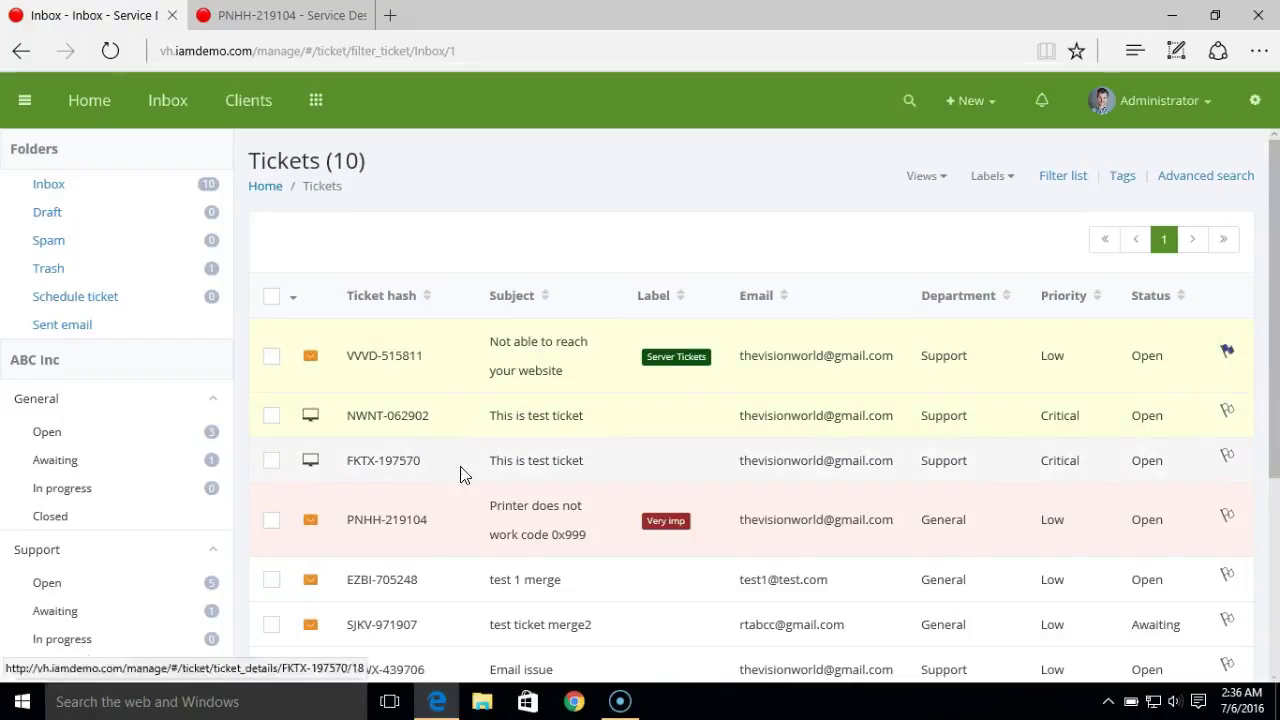
drag(1276, 391, 1276, 480)
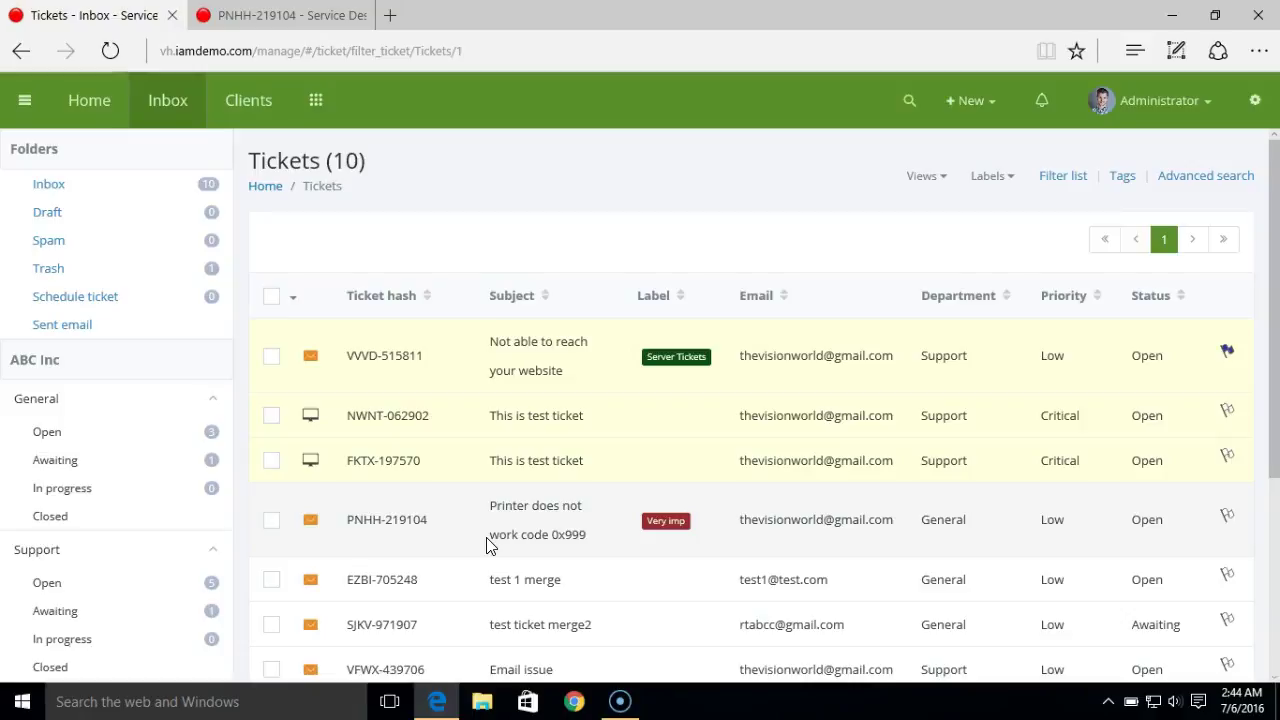
Step: Open the form for adding a new workflow from the Workflow settings
click(1244, 118)
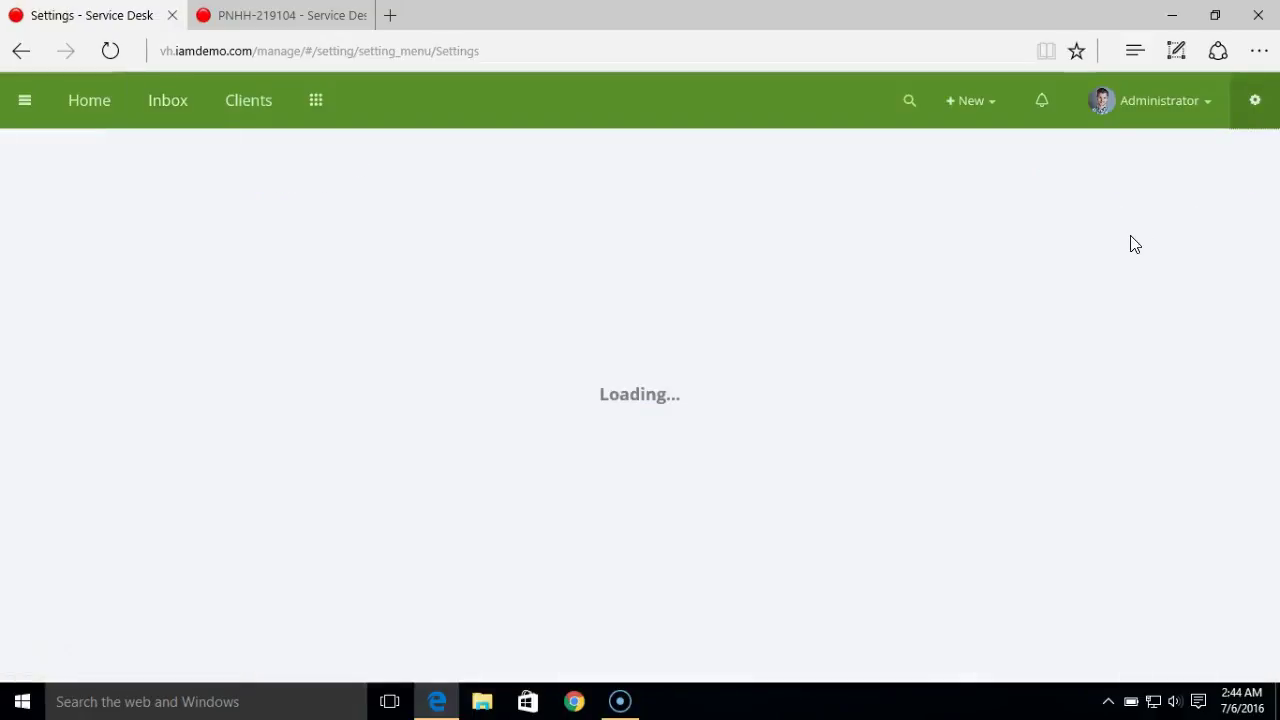
drag(1274, 192, 1274, 371)
click(457, 323)
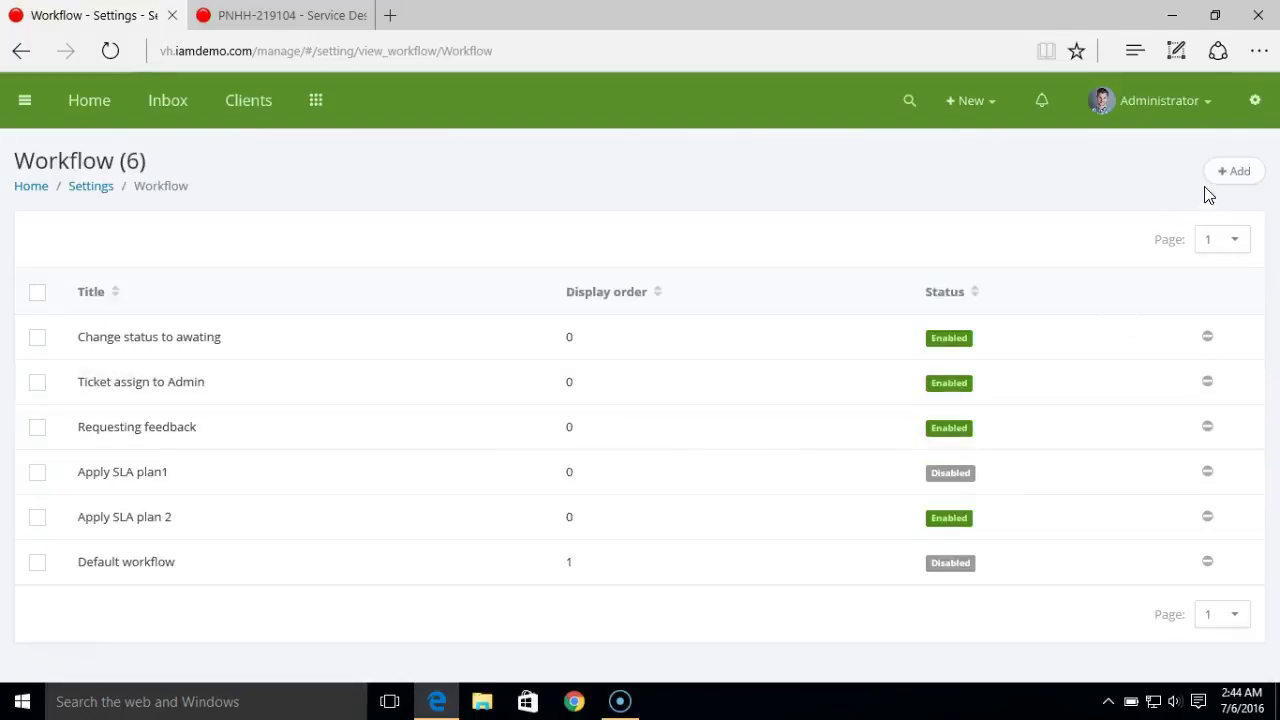
click(1217, 181)
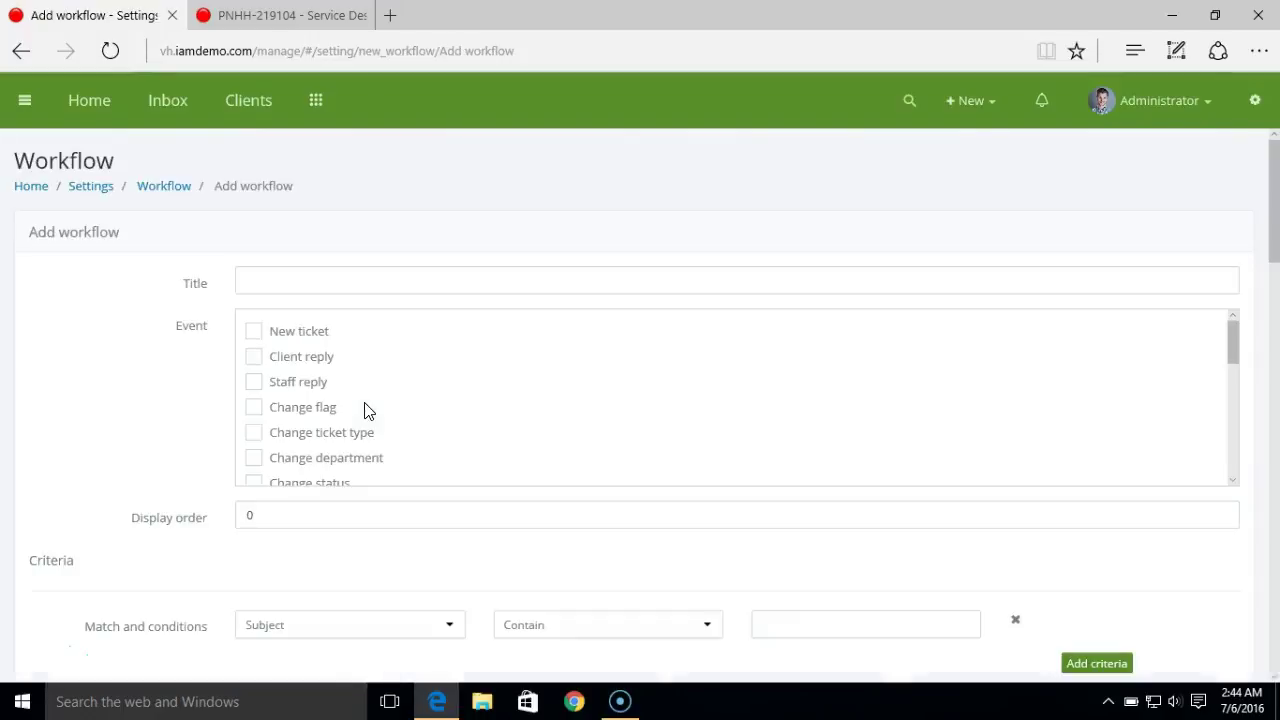
Step: Title the workflow "Ticket Escalation rule 1" and set it to run on the On overdue event
click(370, 282)
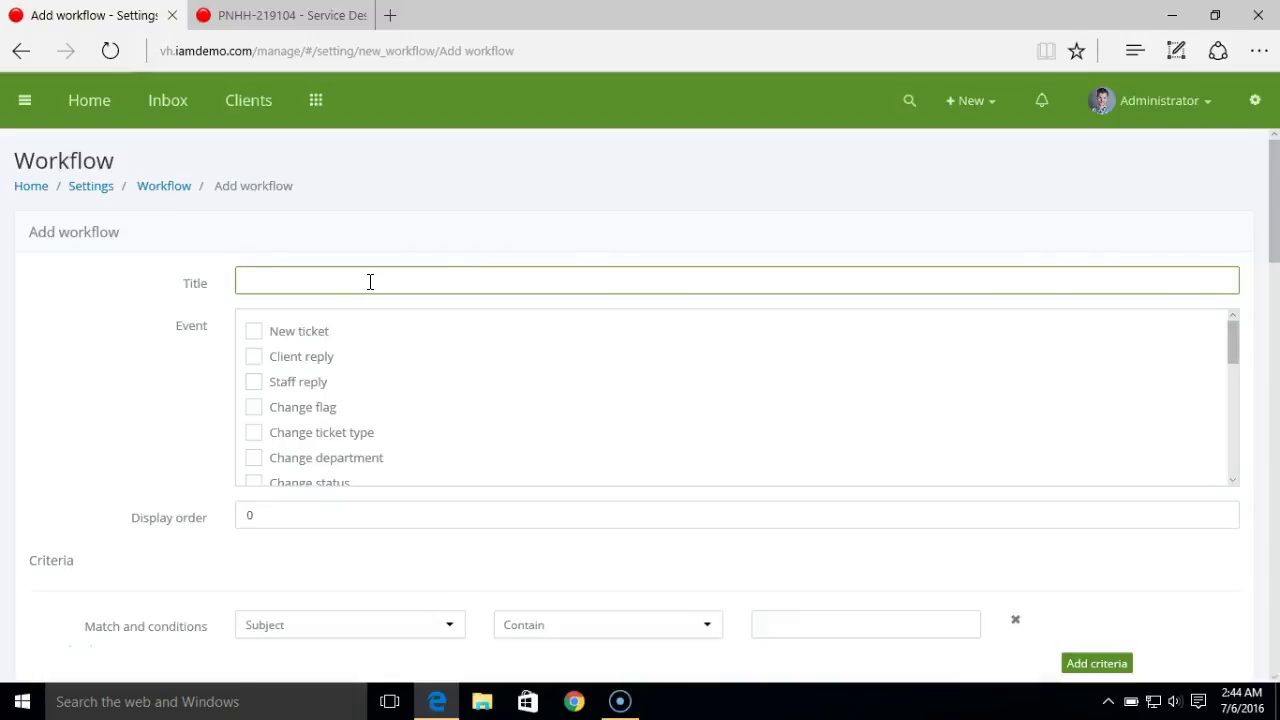
text(Ticket Escalation ru)
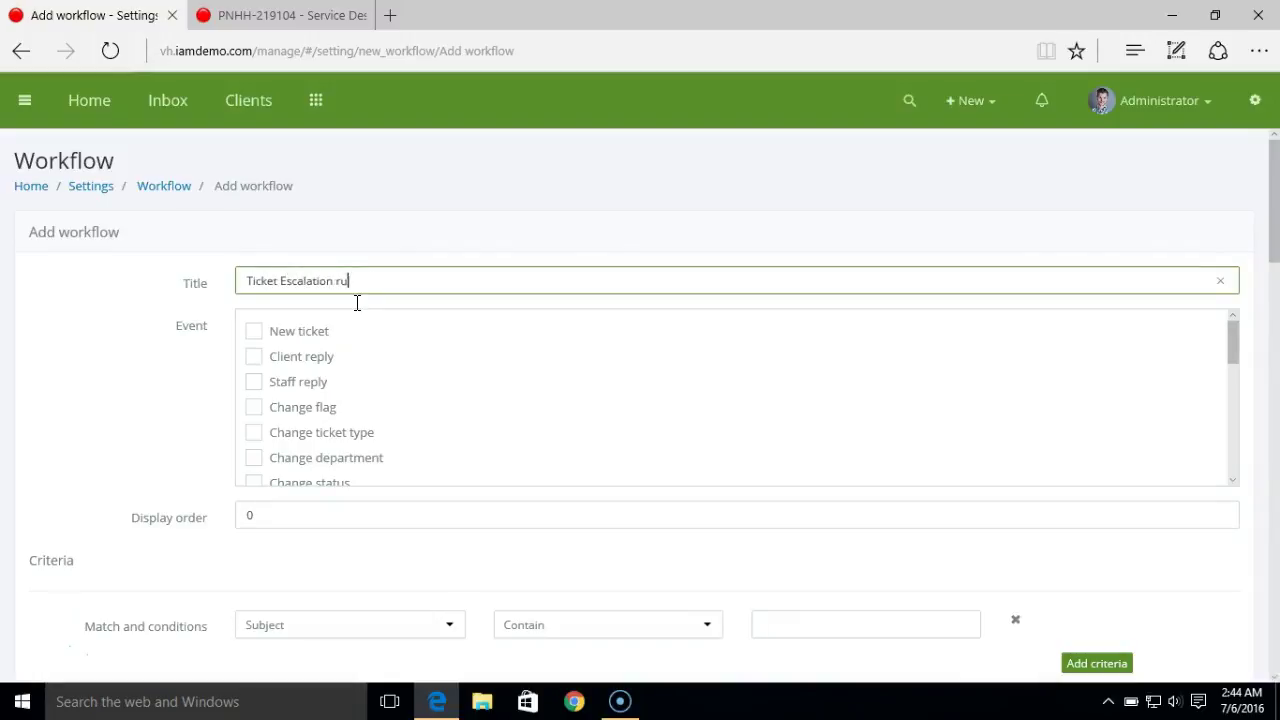
text(le 1)
drag(1231, 343, 1233, 443)
click(256, 393)
Step: Set the workflow's match-and condition to SLA plan Equal SLA plan 2
scroll(1278, 343, down, 3)
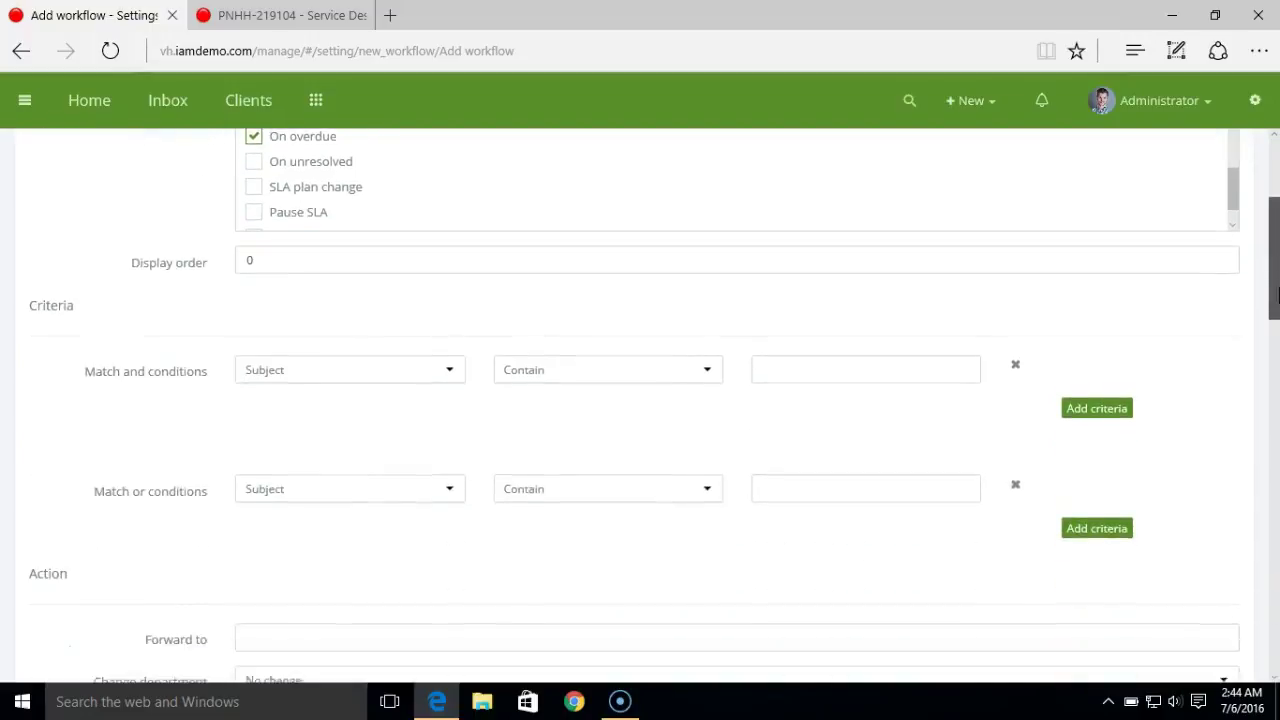
click(347, 376)
drag(460, 455, 457, 591)
click(378, 612)
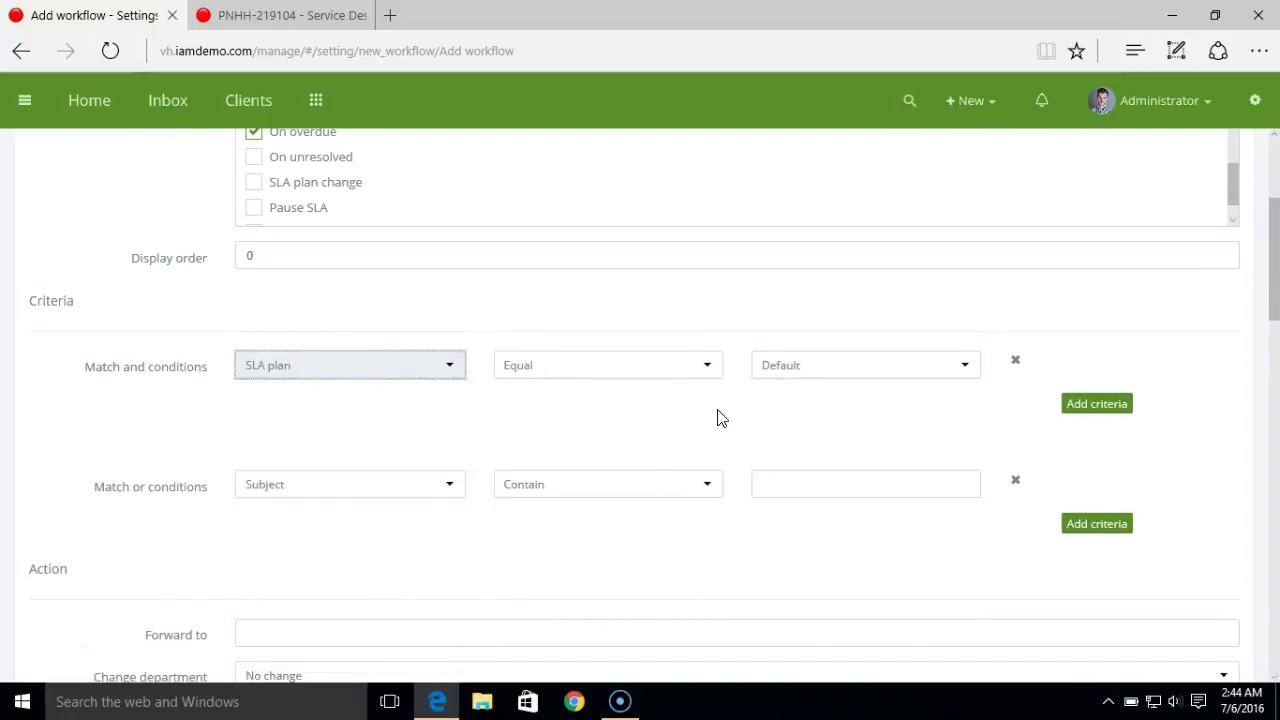
click(805, 380)
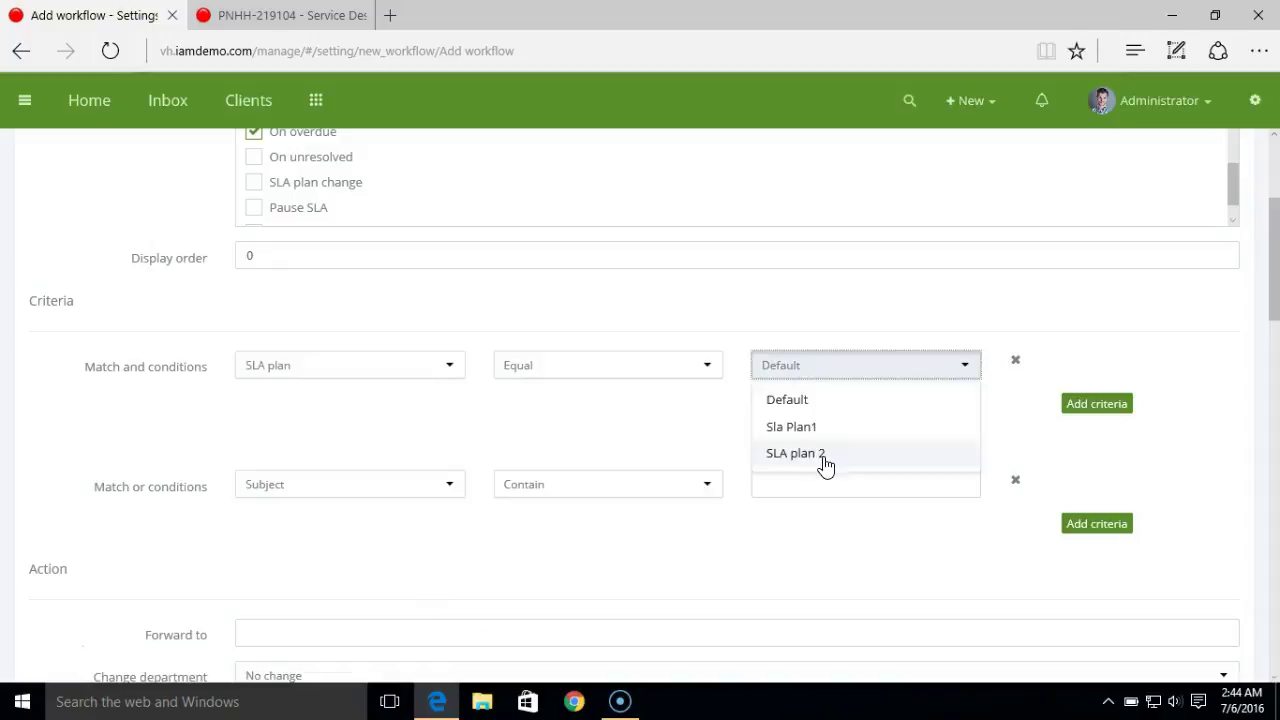
click(823, 457)
click(823, 424)
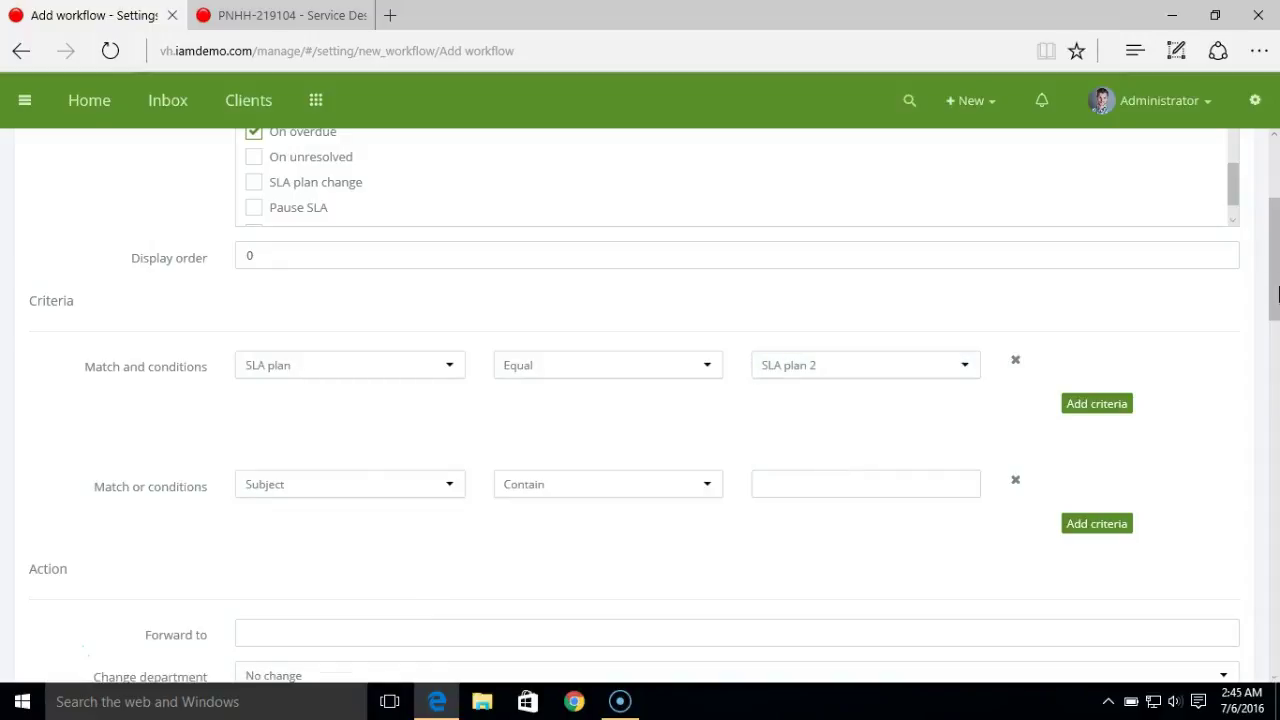
drag(1278, 293, 1277, 248)
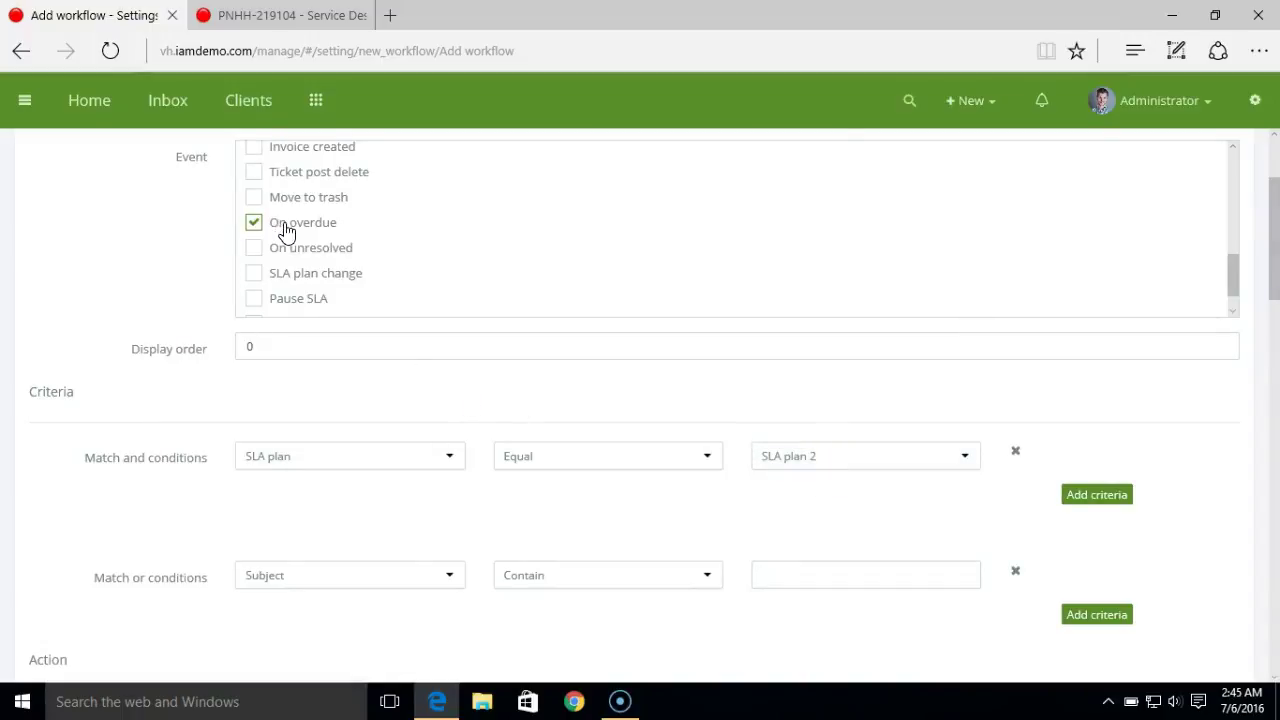
Step: Set the workflow's actions to change the ticket flag to Red and assign the ticket to the Administrator staff member
drag(1274, 285, 1274, 472)
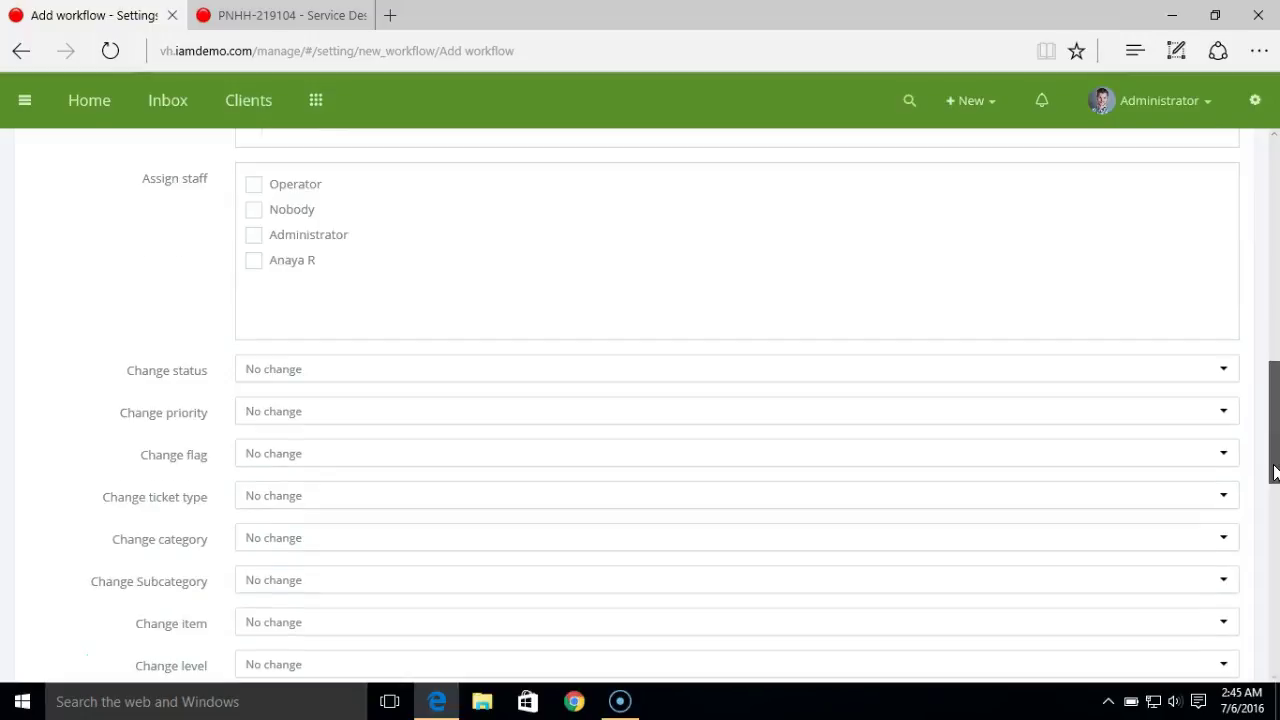
click(289, 458)
click(318, 603)
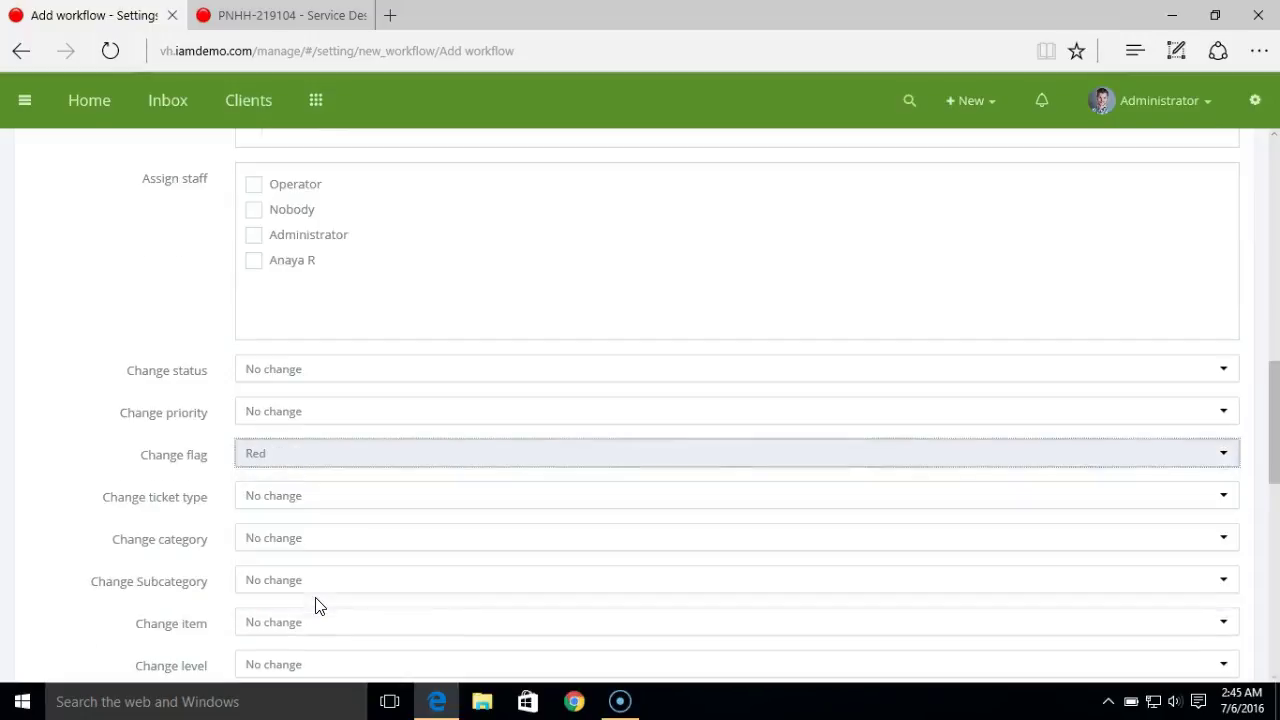
drag(1276, 414, 1276, 384)
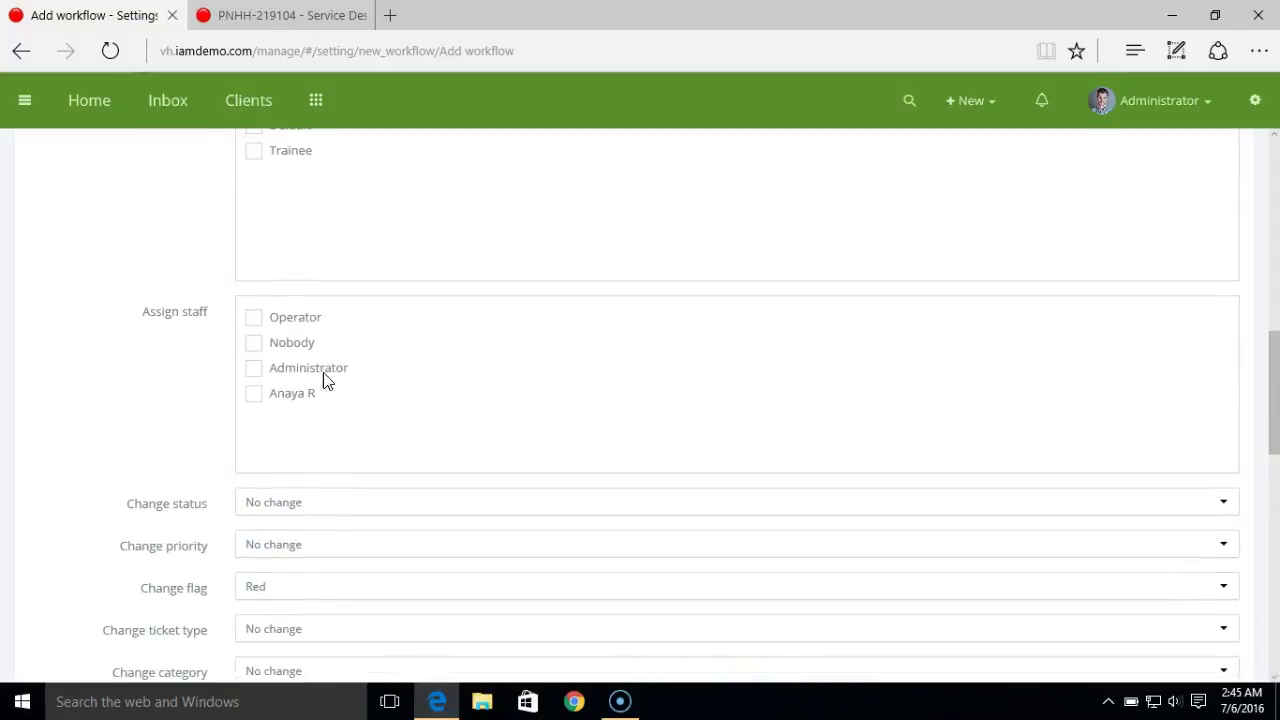
click(254, 368)
Step: Save the new escalation workflow, leaving its remaining actions and enabled status at their defaults
drag(1276, 380, 1277, 572)
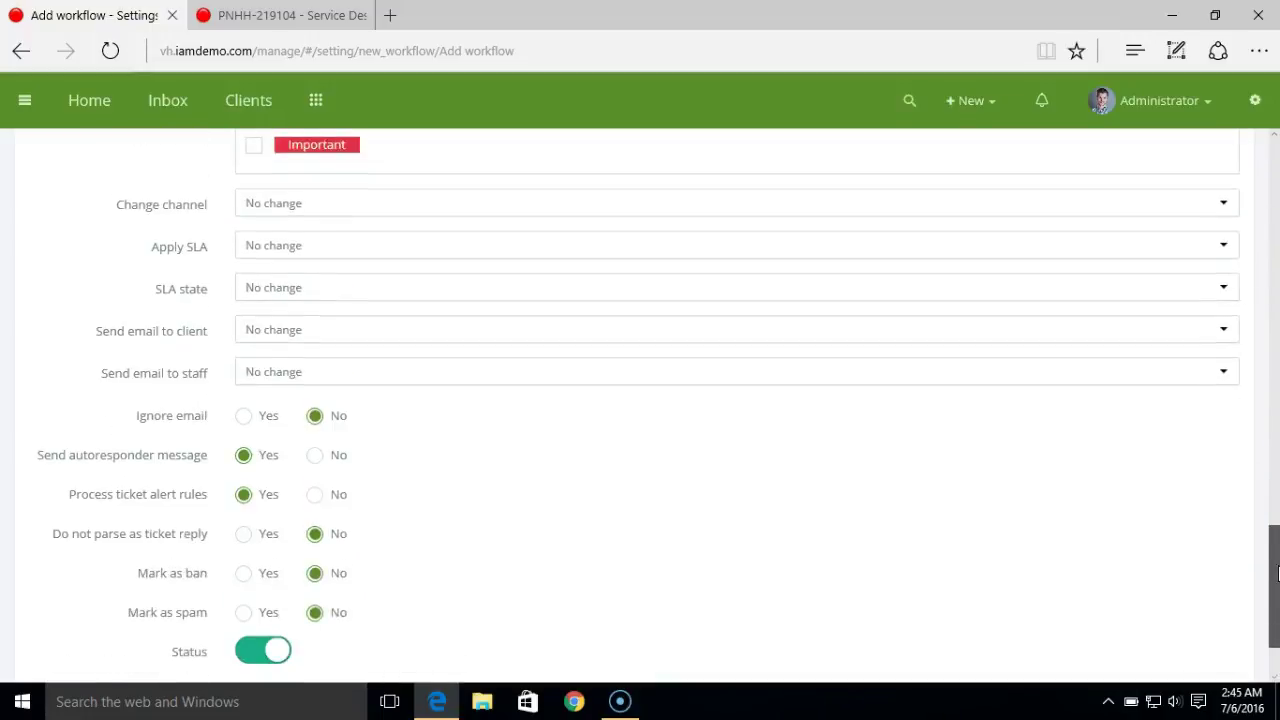
scroll(263, 600, down, 2)
click(262, 625)
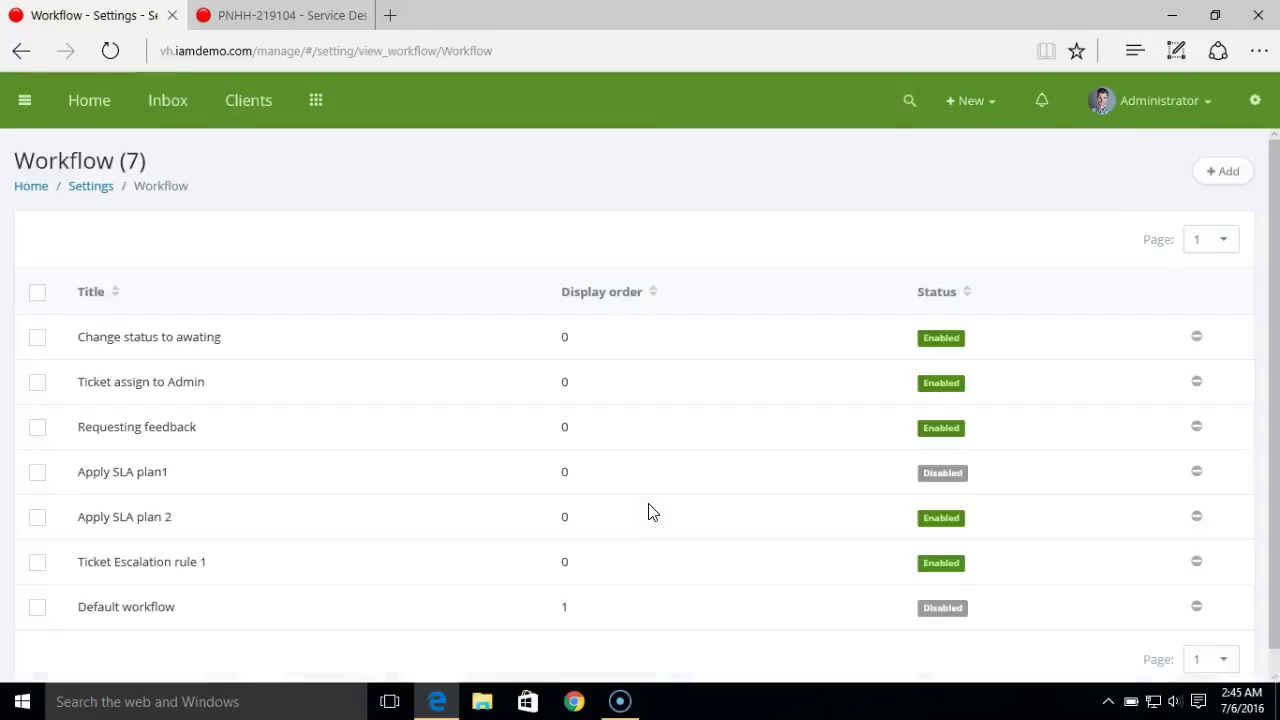